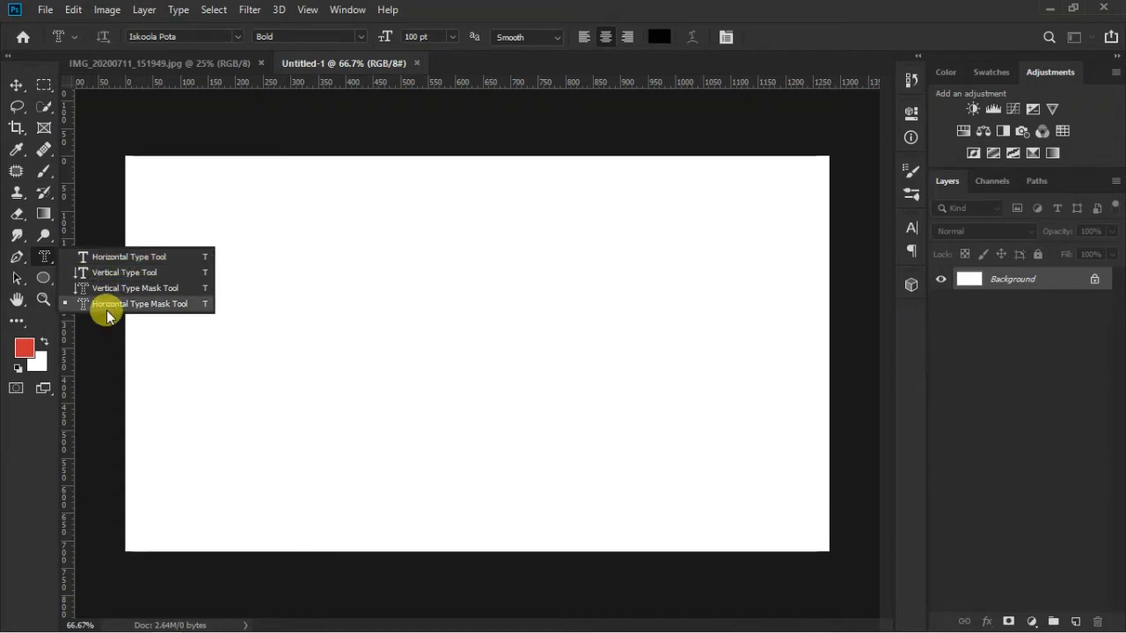
Add the horizontal text "SD Lesson" in the upper part of the canvas and shift it slightly towards the middle
left_click(128, 261)
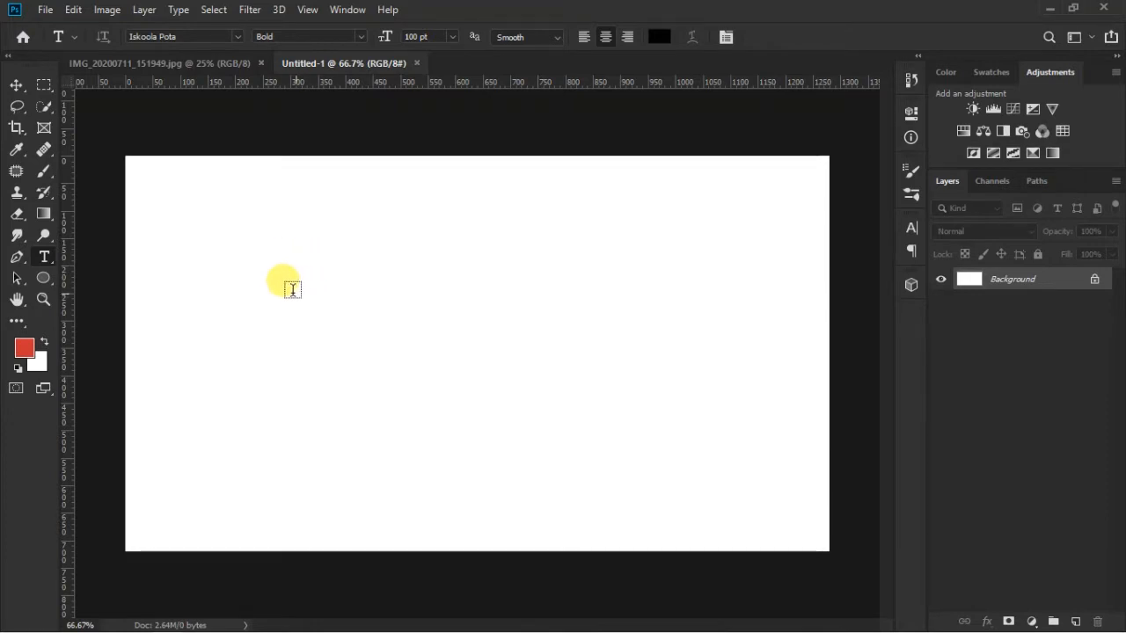
left_click(285, 285)
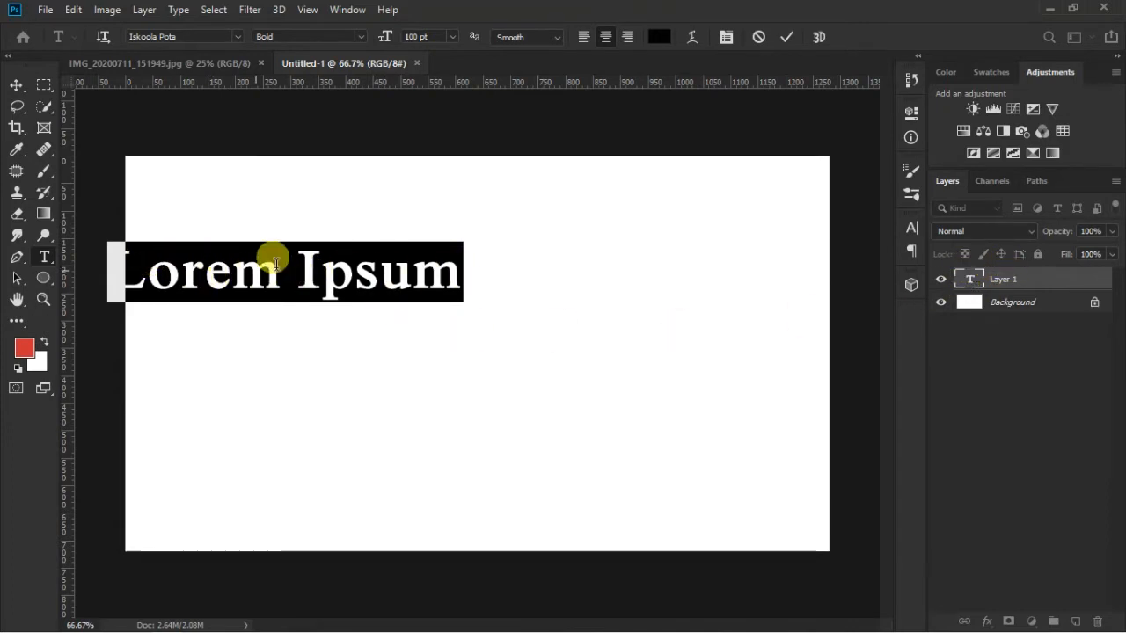
left_click(460, 271)
left_click_drag(460, 271, 122, 258)
key("BackSpace")
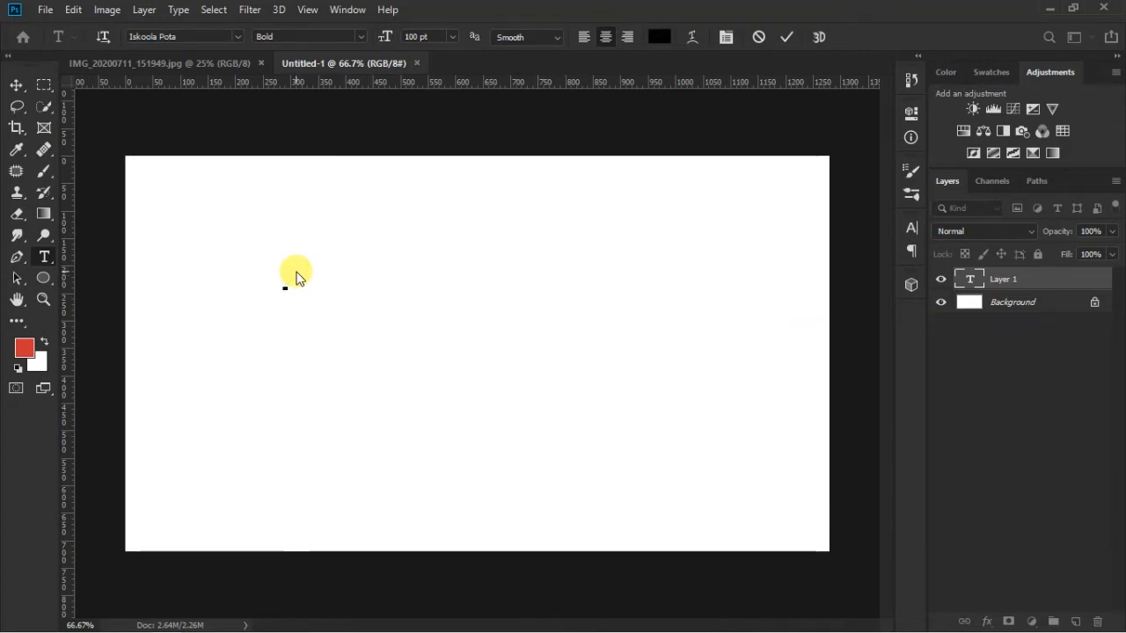
type("SD")
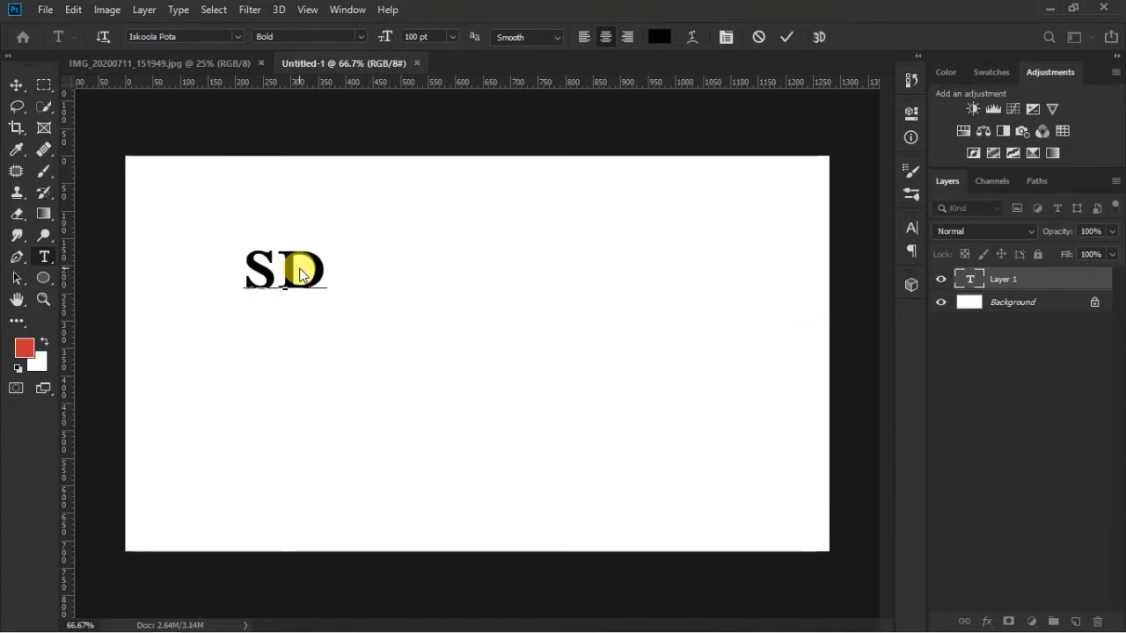
type(" Lesson")
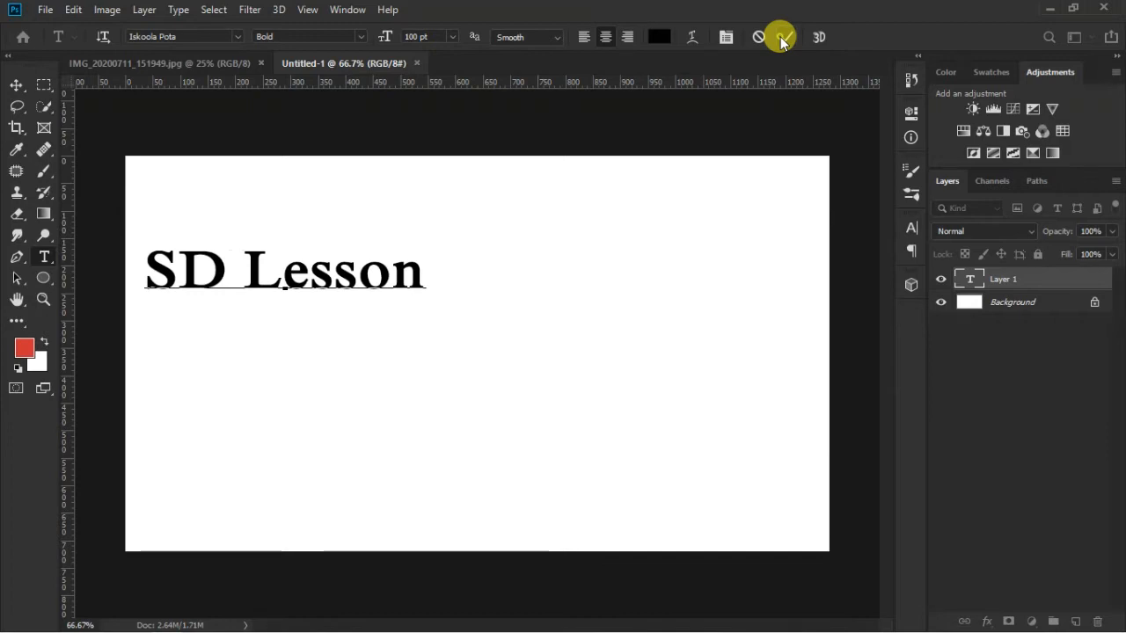
left_click(782, 39)
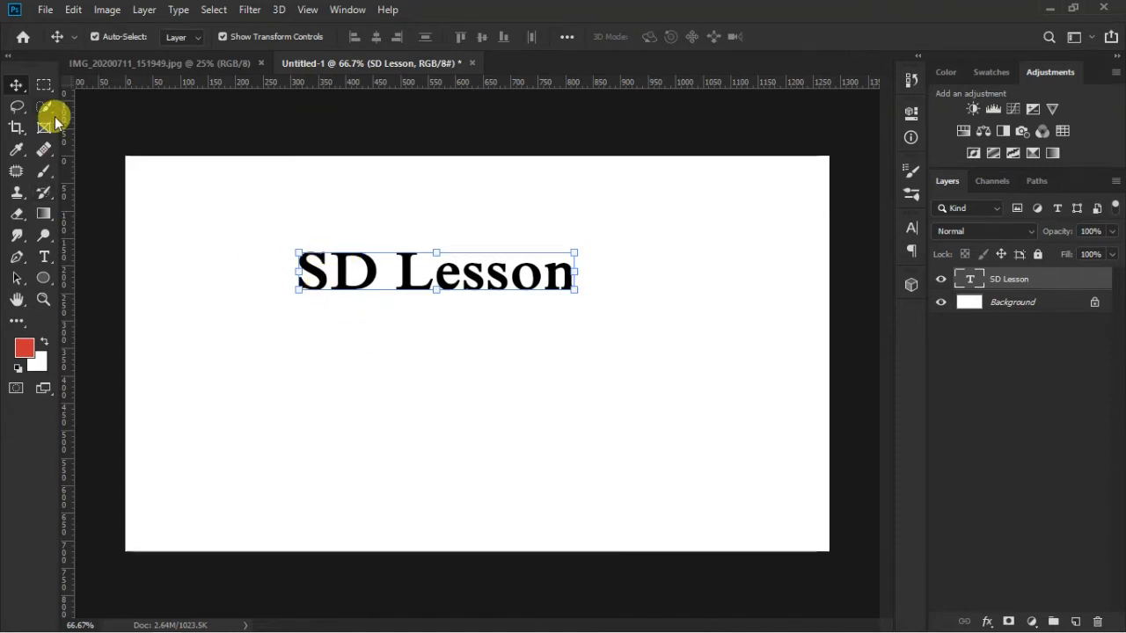
left_click_drag(309, 255, 341, 283)
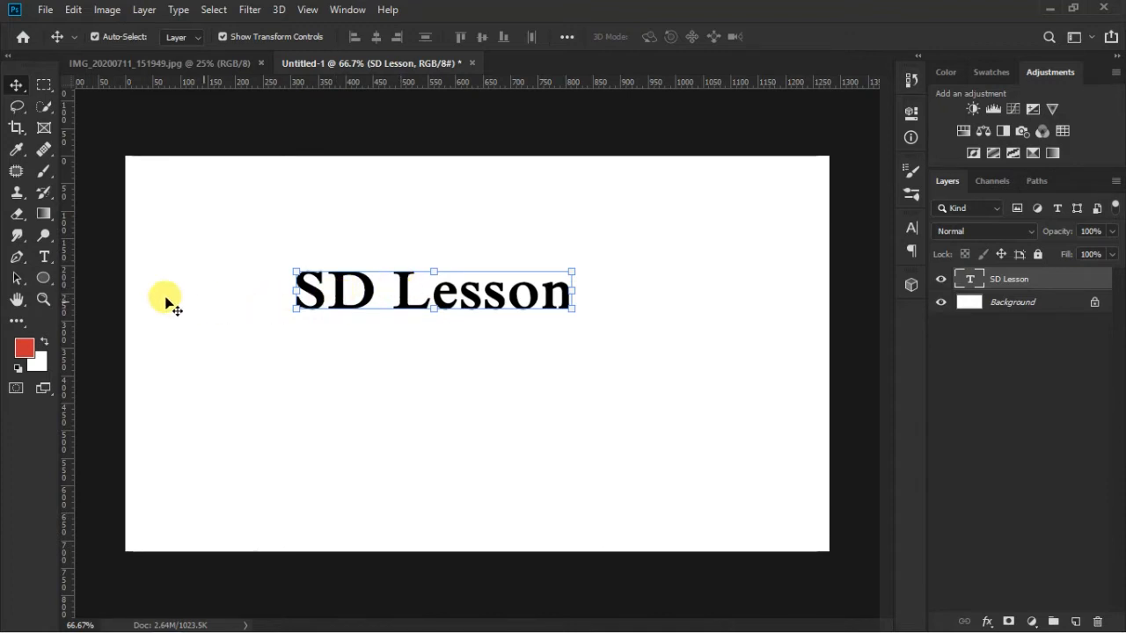
Change the whole "SD Lesson" text to the Bookman Old Style font in the Italic style
left_click(44, 256)
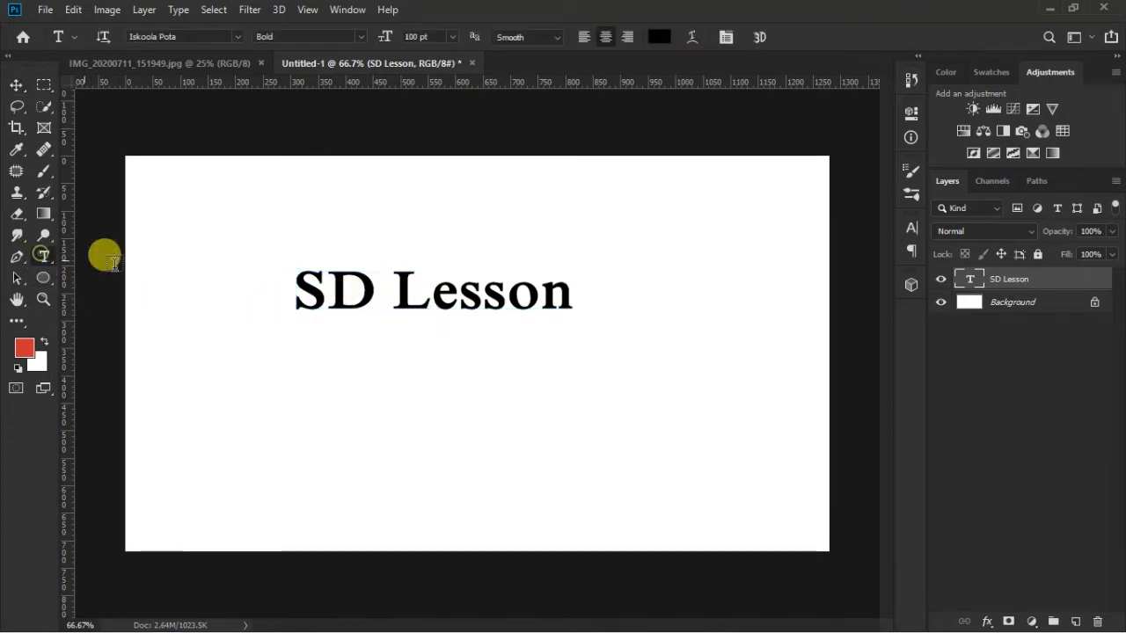
left_click(299, 289)
left_click_drag(299, 288, 567, 333)
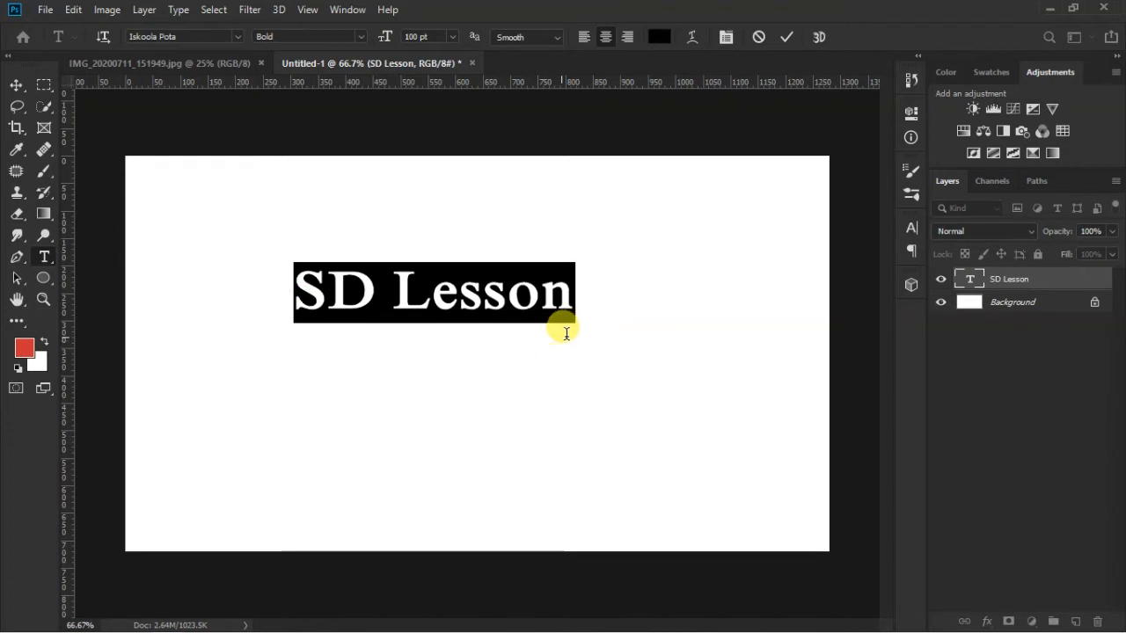
left_click(235, 36)
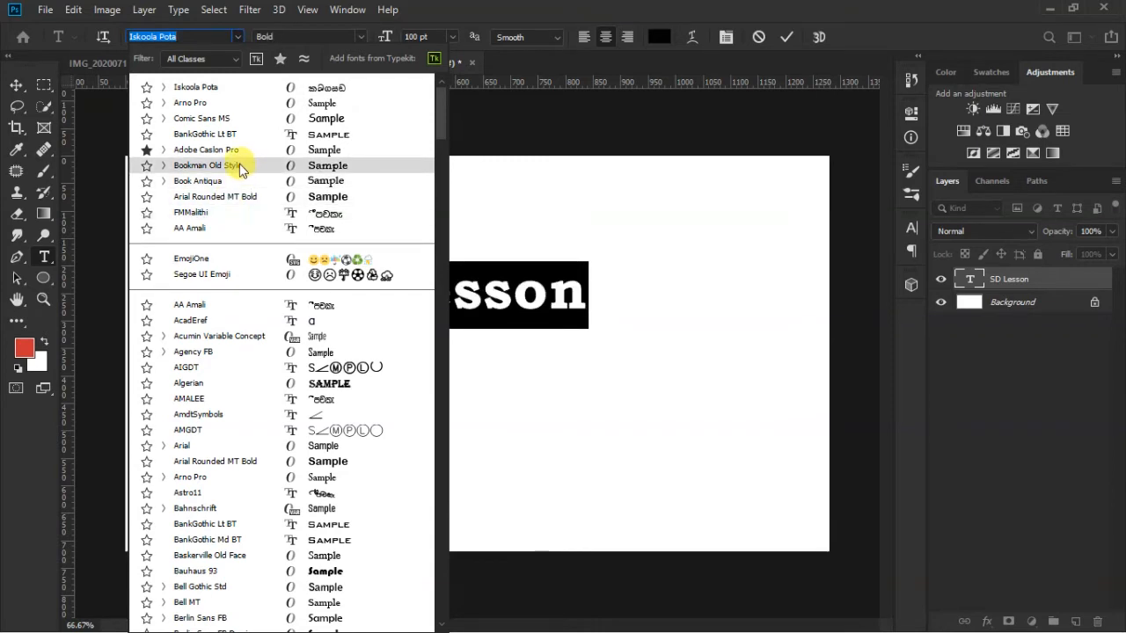
left_click(240, 165)
left_click(360, 41)
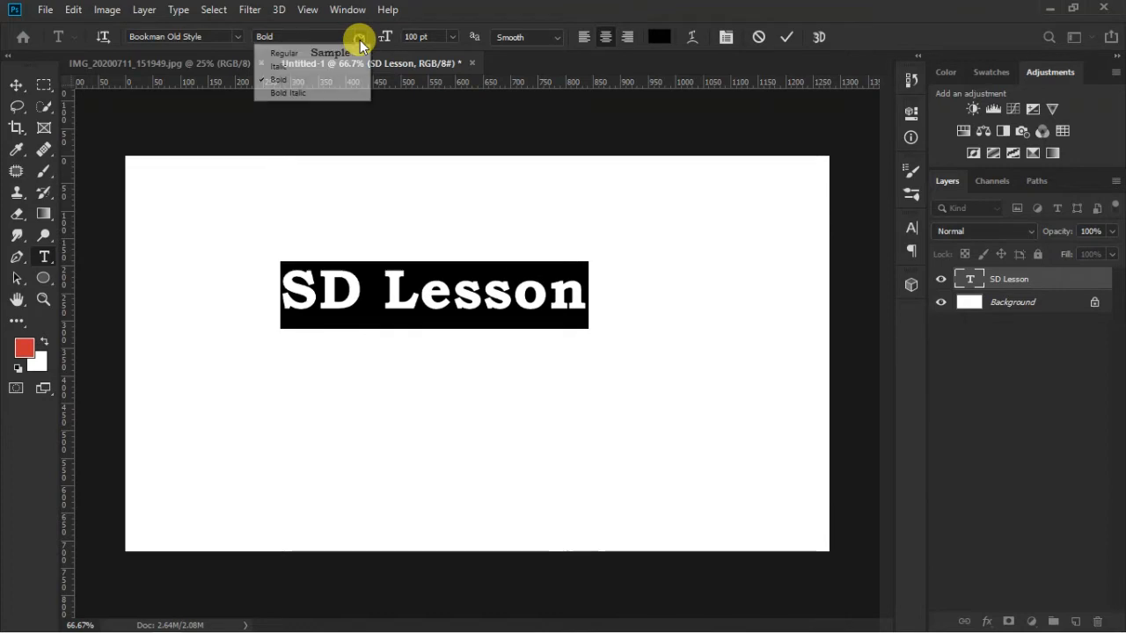
left_click(322, 66)
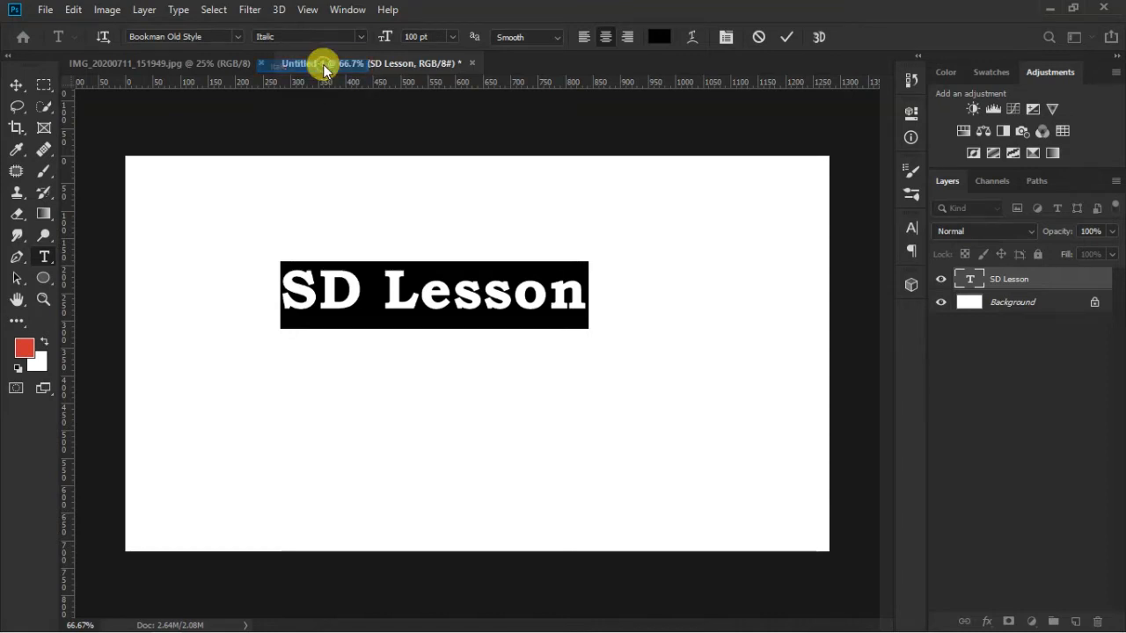
Set the selected text's size to 72 pt and its anti-aliasing to Sharp
left_click(452, 36)
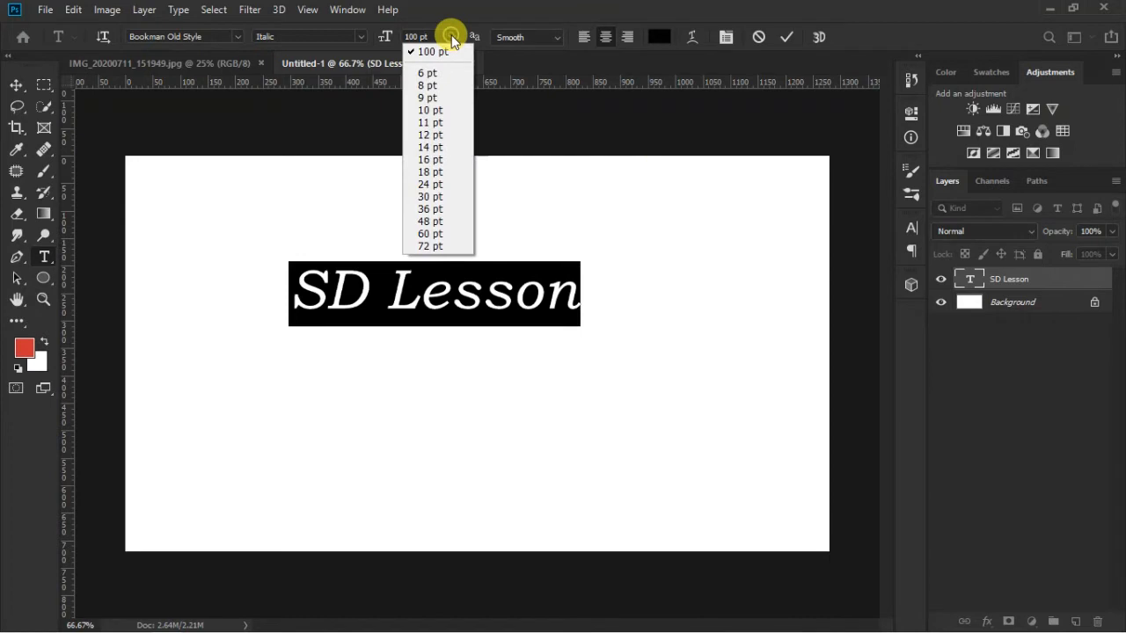
left_click(430, 245)
left_click(557, 37)
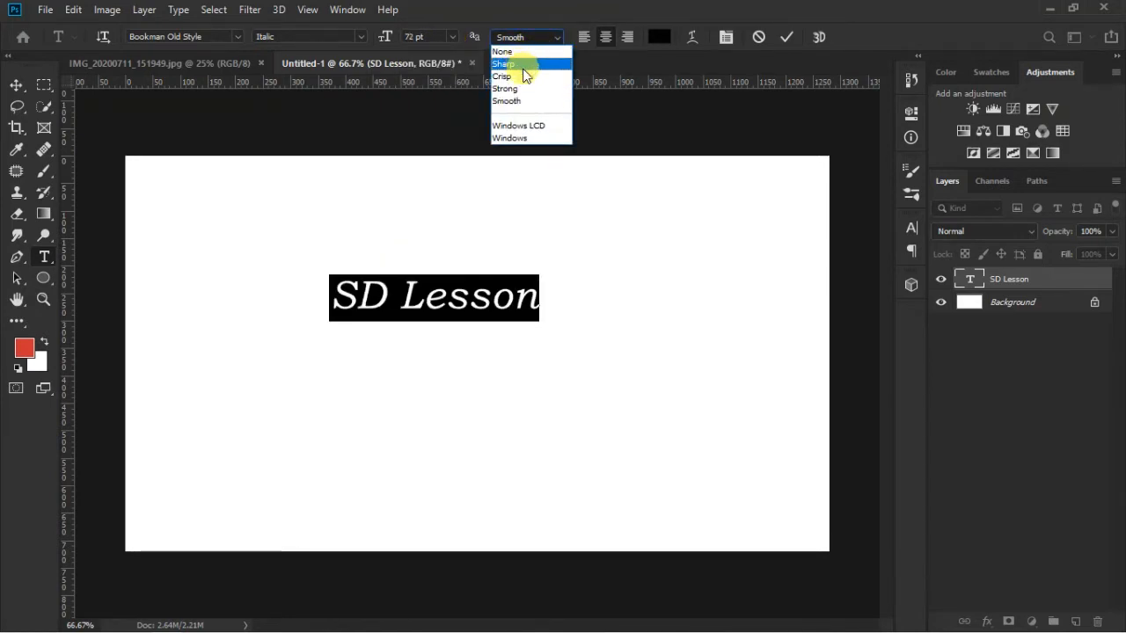
left_click(523, 64)
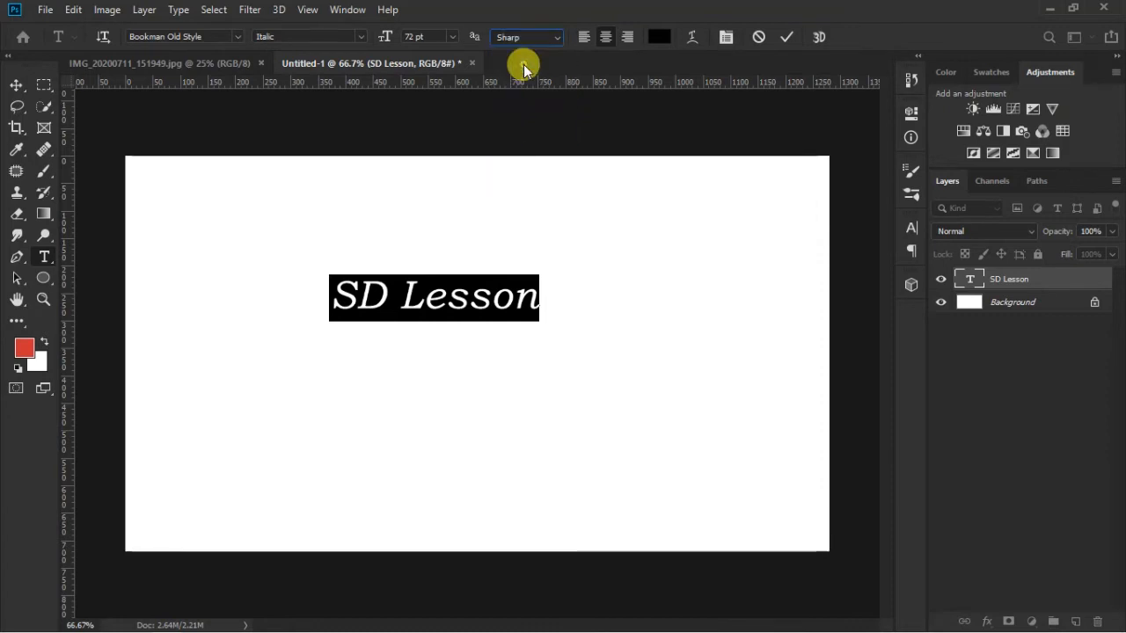
Try left and right alignment on the selected text and return it to centre alignment
left_click(586, 37)
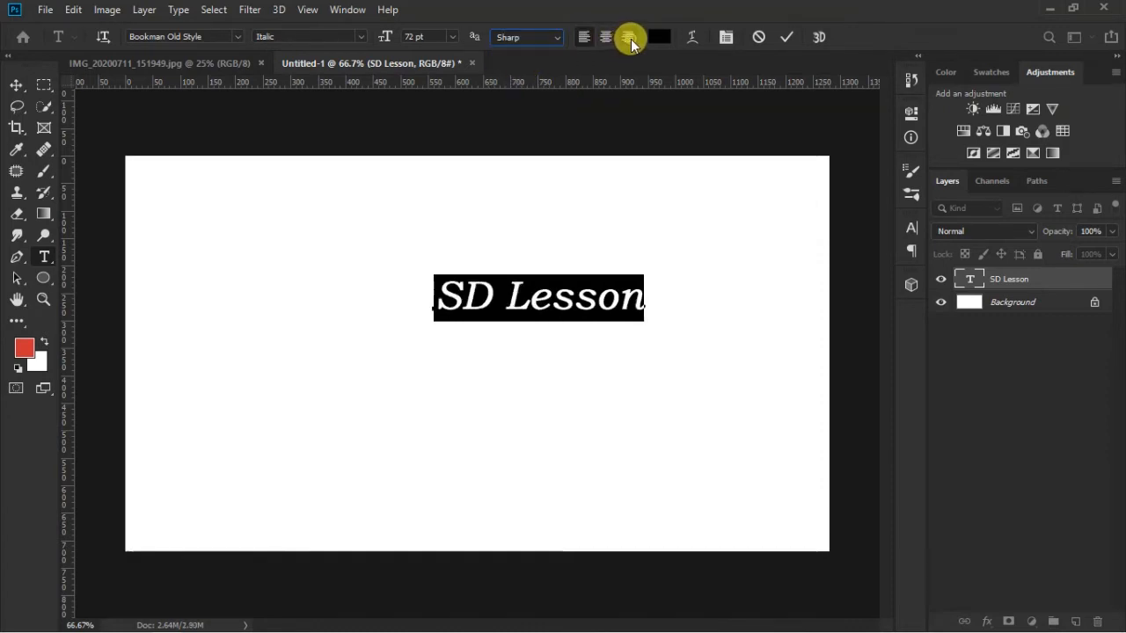
left_click(628, 38)
left_click(606, 37)
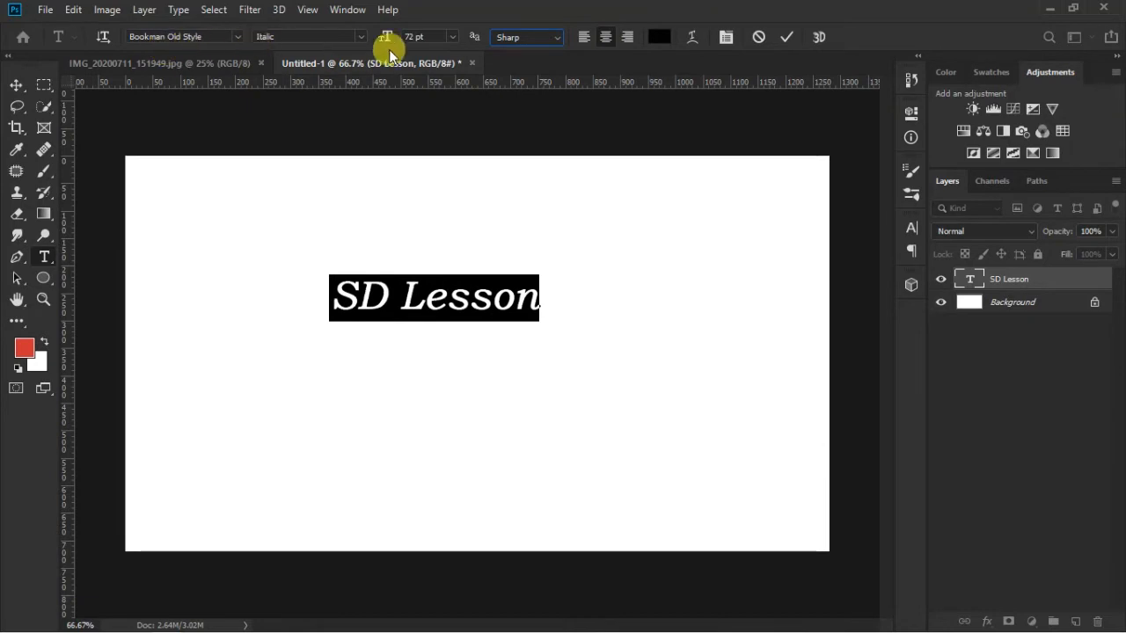
Set the text colour to pure red (ff0000) and commit the text edits
left_click(659, 37)
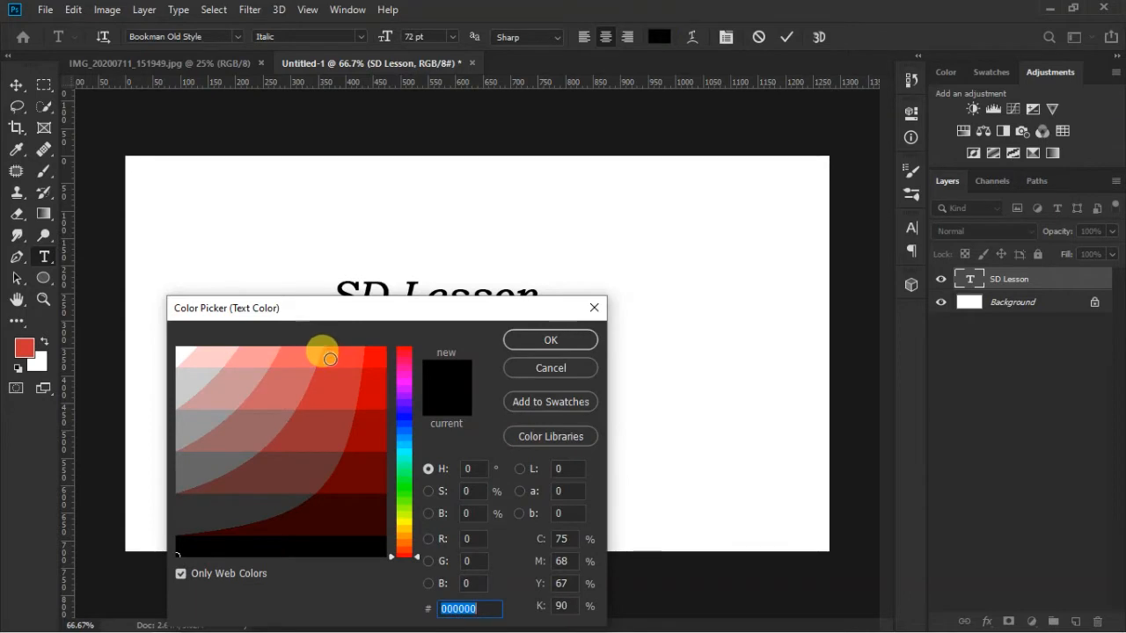
left_click(374, 363)
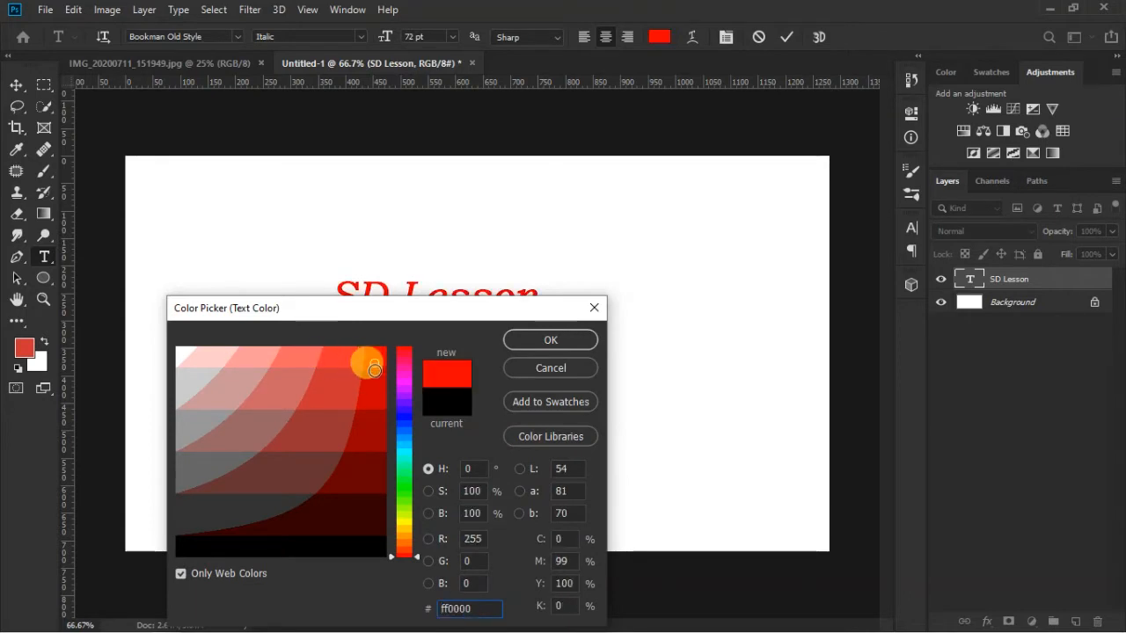
left_click(550, 343)
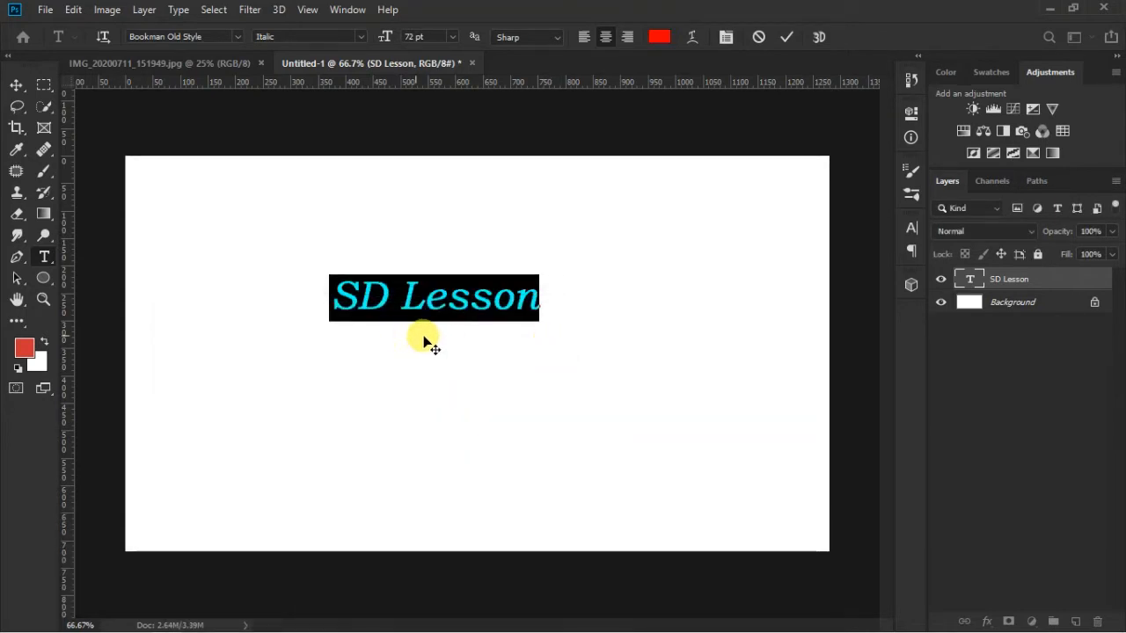
left_click(787, 36)
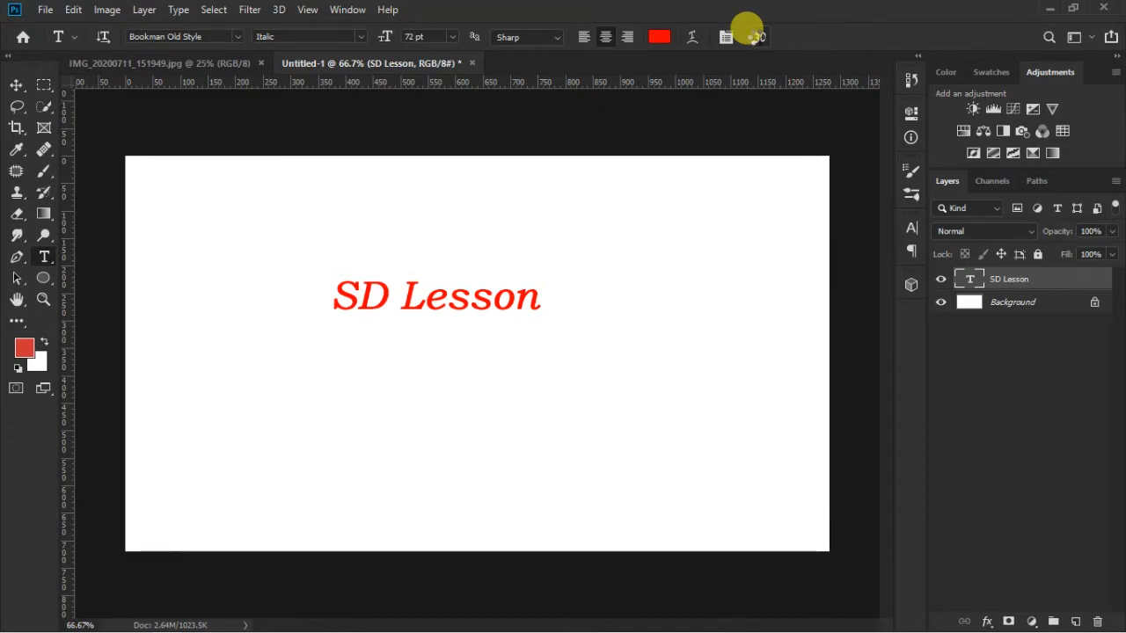
Try converting the "SD Lesson" text to a 3D layer without switching to the 3D workspace, and rotate it to inspect its depth
left_click(755, 36)
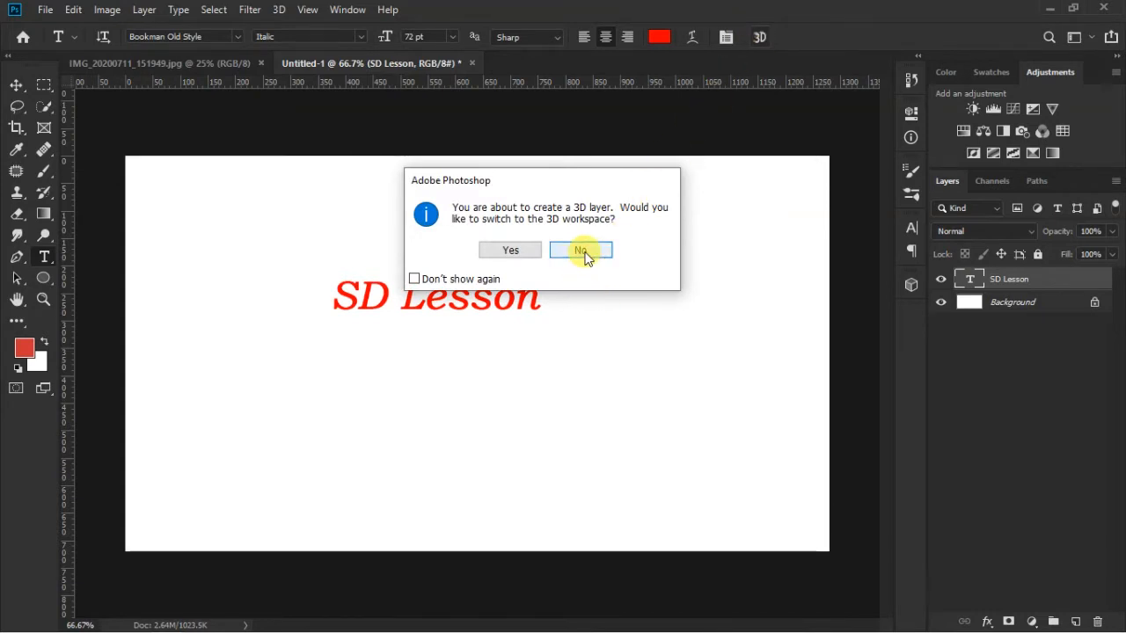
left_click(583, 253)
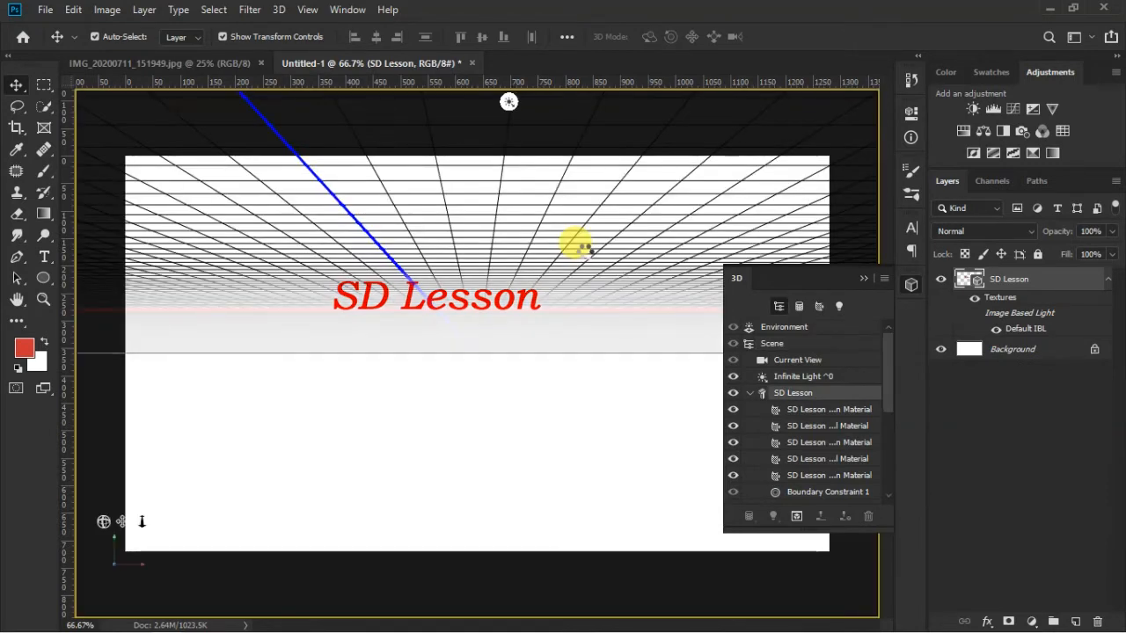
mouse_move(434, 302)
left_mouse_down()
mouse_move(449, 317)
mouse_move(429, 287)
left_mouse_up()
scroll(431, 291, "up", 5)
scroll(431, 290, "down", 1)
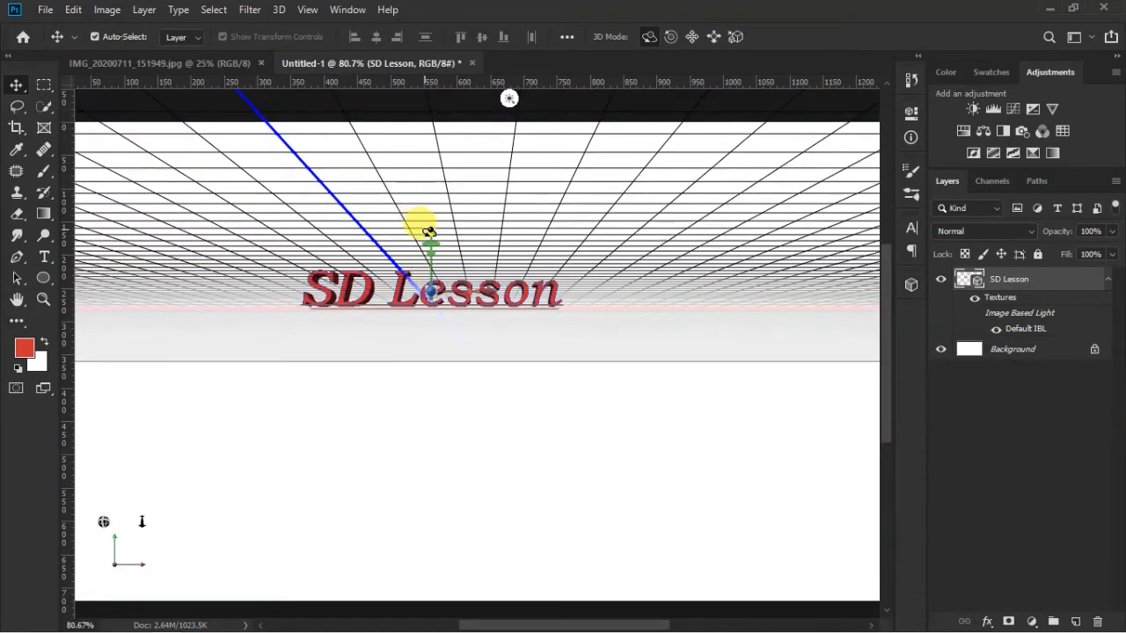
scroll(418, 290, "up", 5)
scroll(418, 296, "up", 2)
scroll(440, 303, "down", 4)
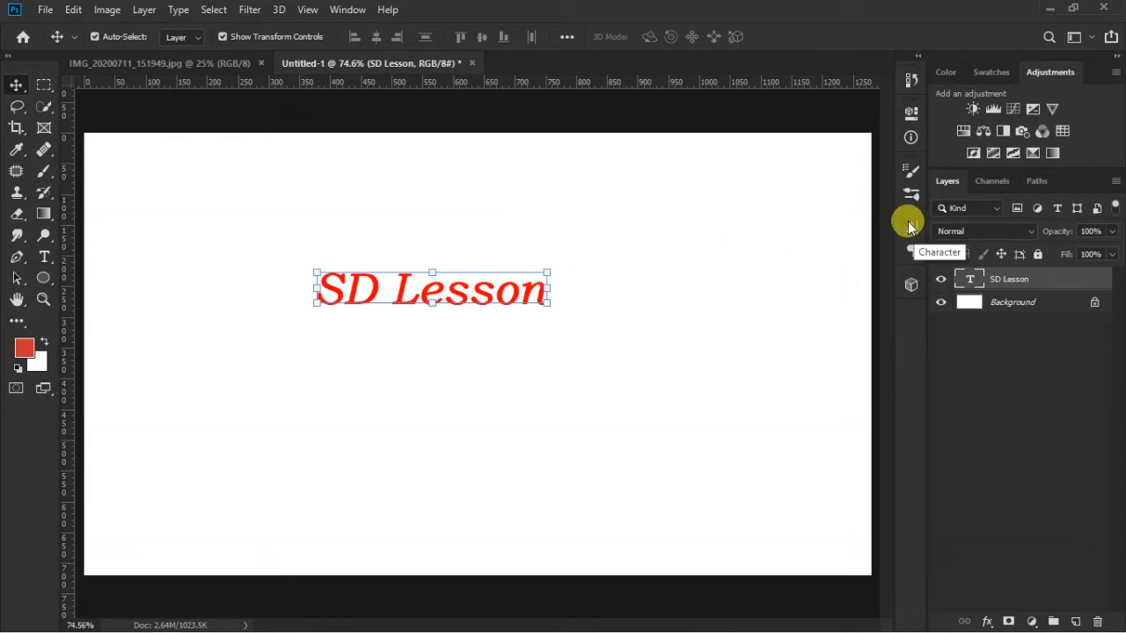
Try strikethrough and underline character formatting on the "SD Lesson" text, remove both and deselect the layer
left_click(350, 10)
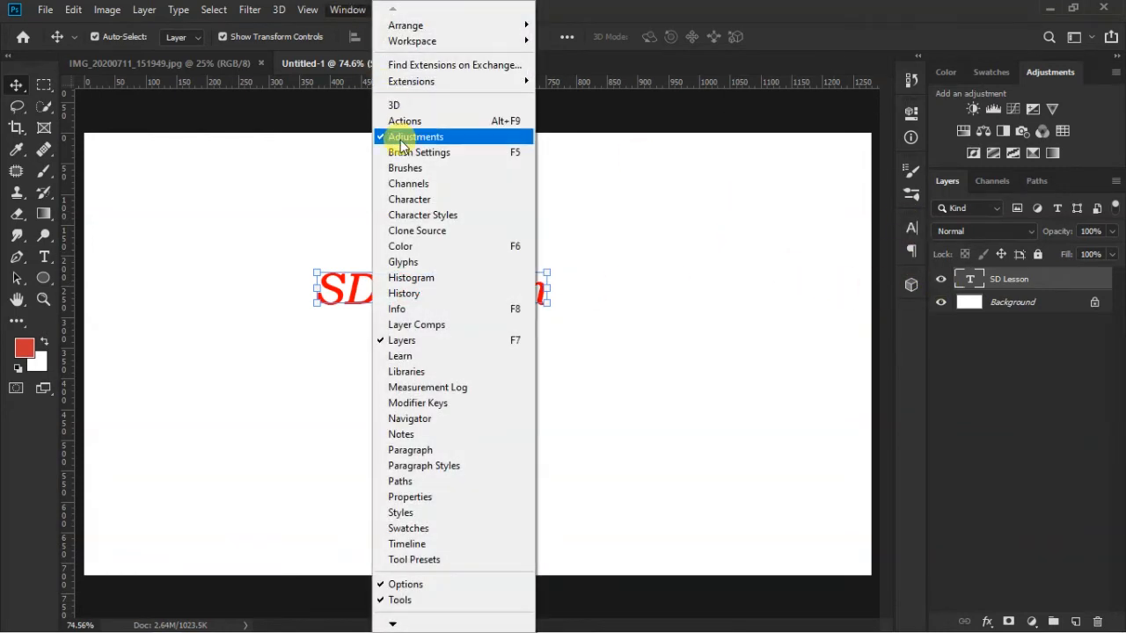
left_click(404, 200)
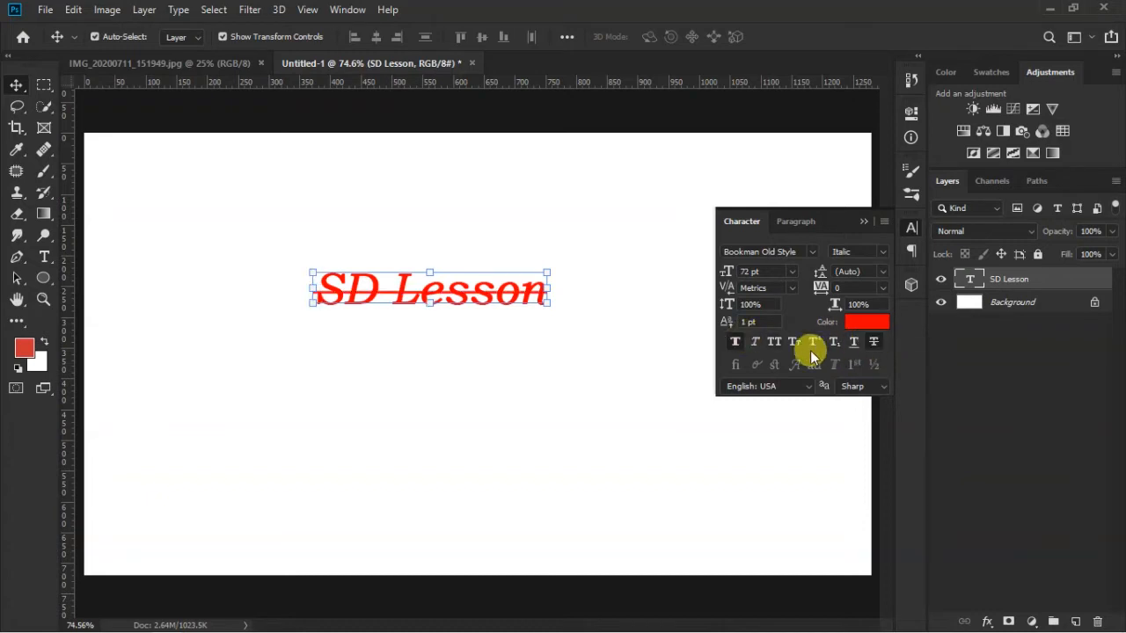
left_click(853, 345)
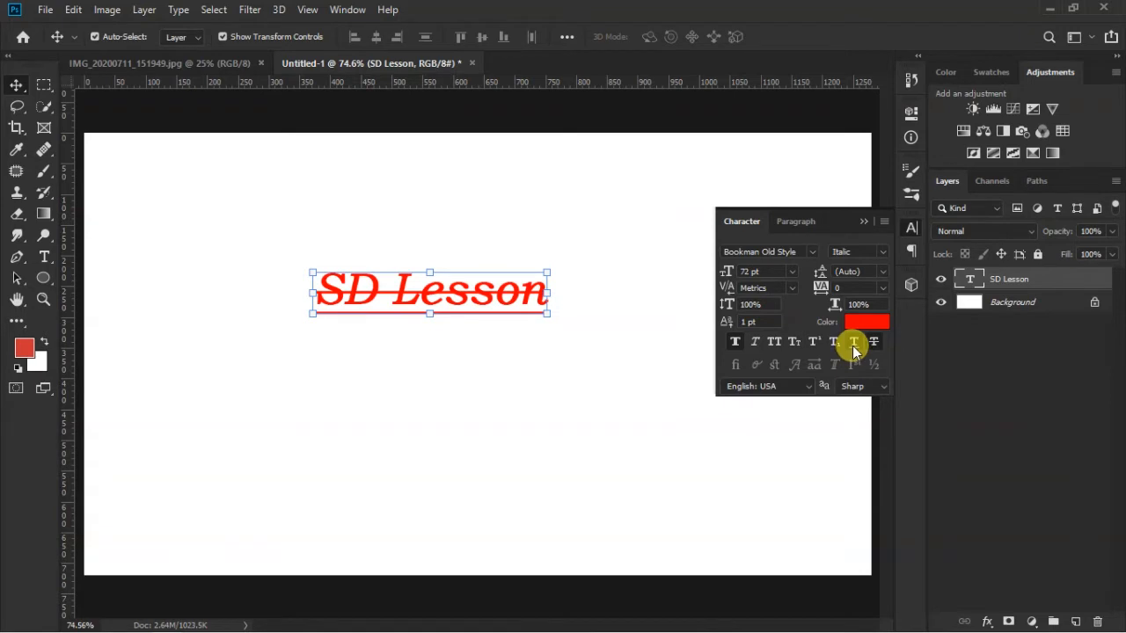
left_click(865, 344)
left_click(855, 345)
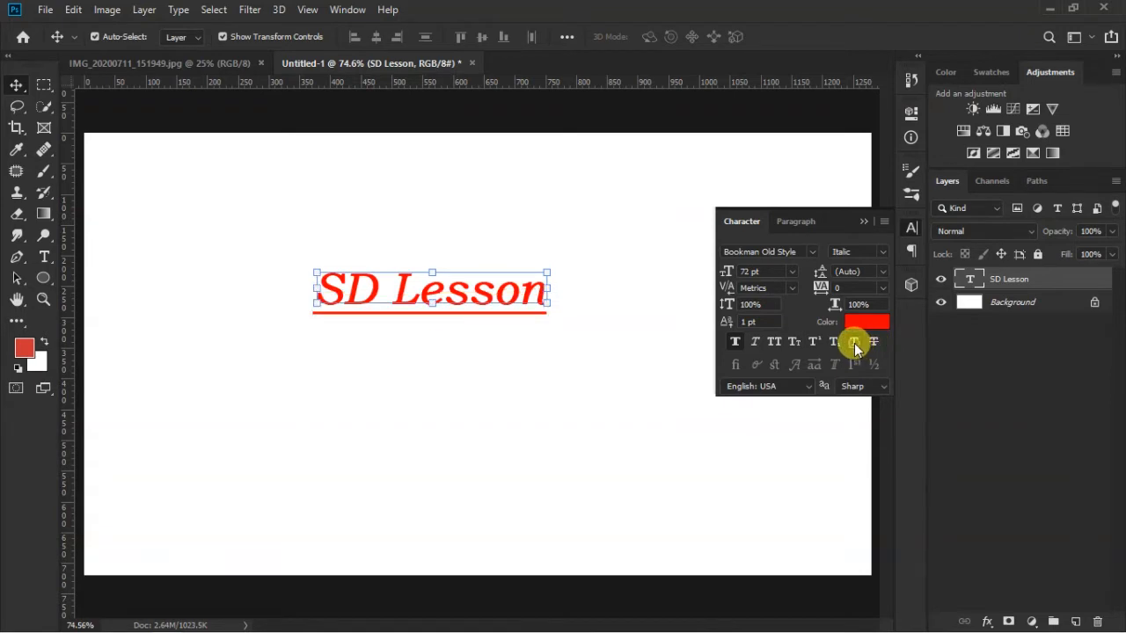
left_click(570, 277)
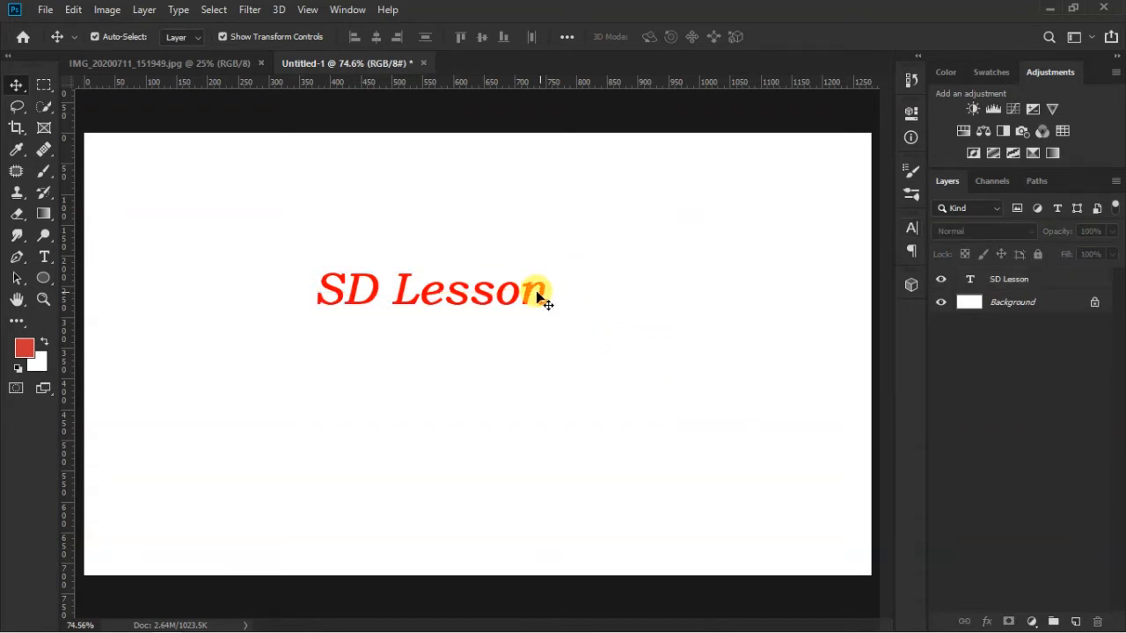
Add a Stroke effect to the "SD Lesson" text layer and open its stroke settings
scroll(509, 292, "up", 1, "alt")
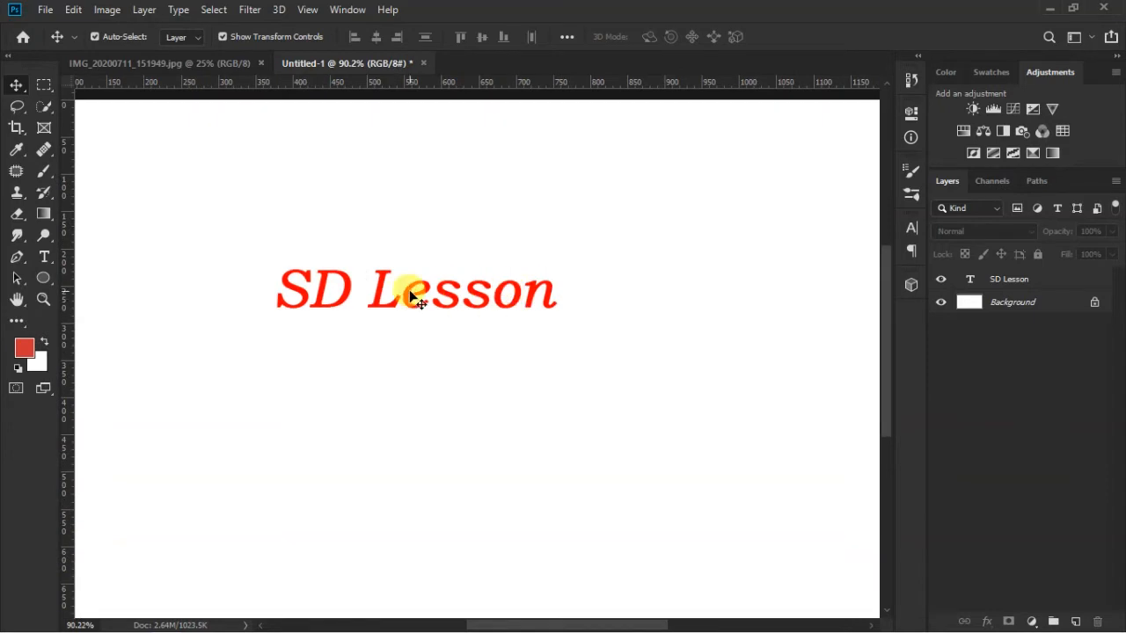
scroll(405, 292, "down", 1)
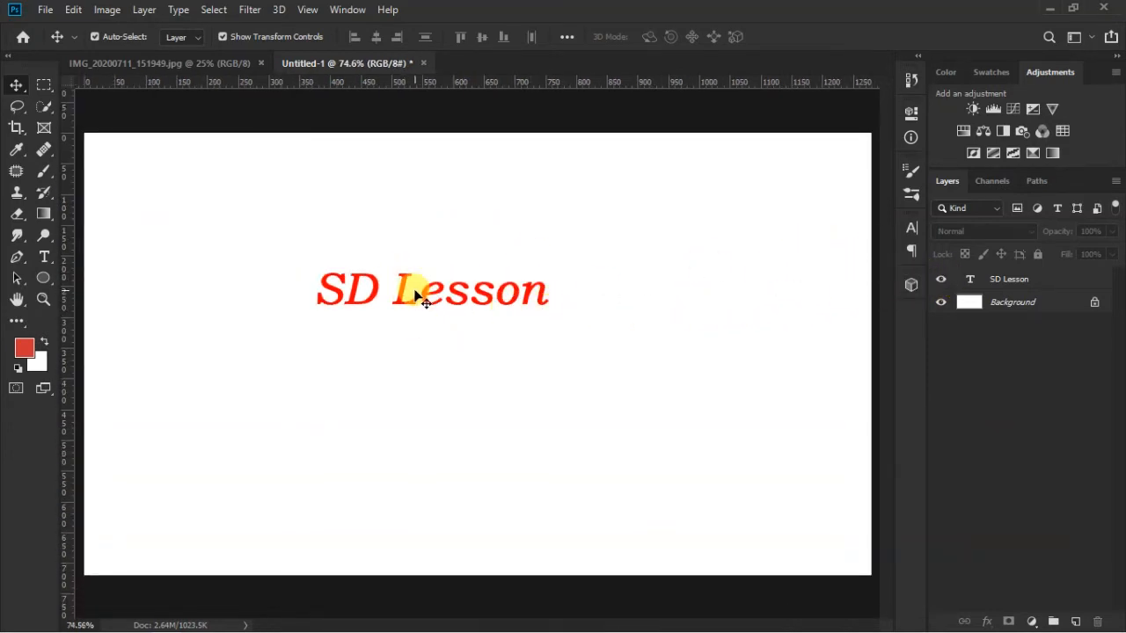
left_click(1004, 283)
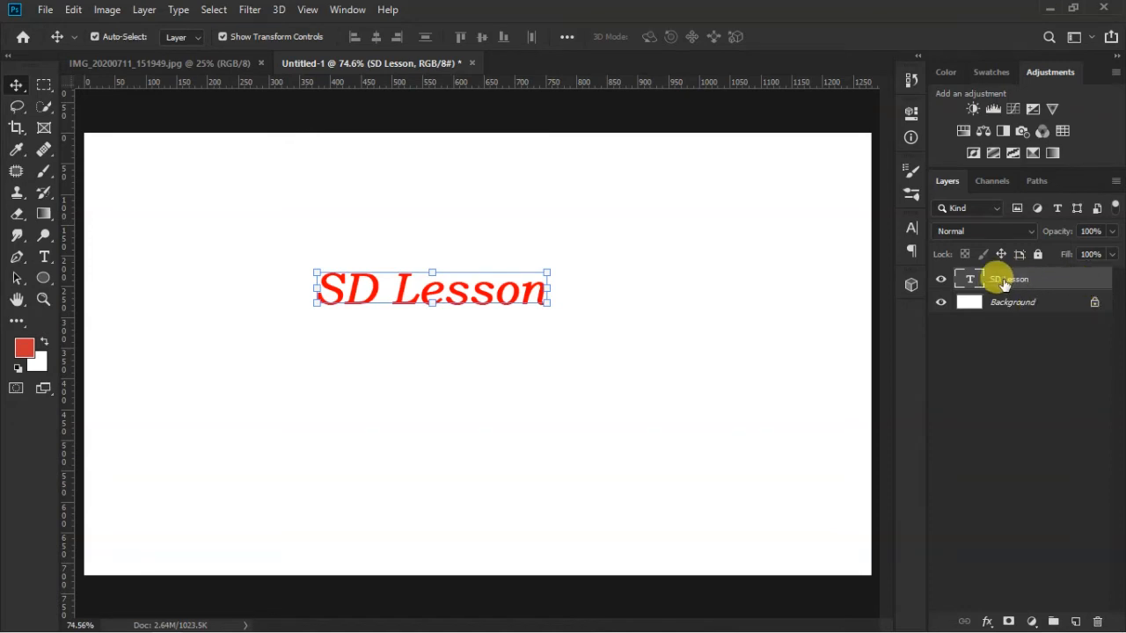
double_click(1084, 279)
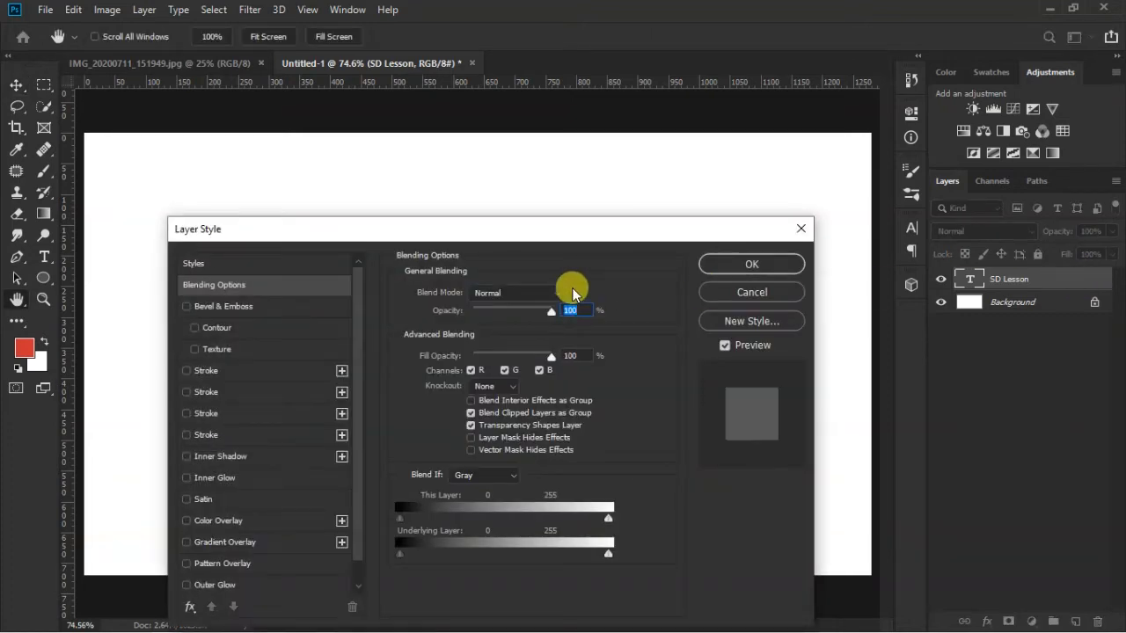
left_click_drag(519, 235, 535, 311)
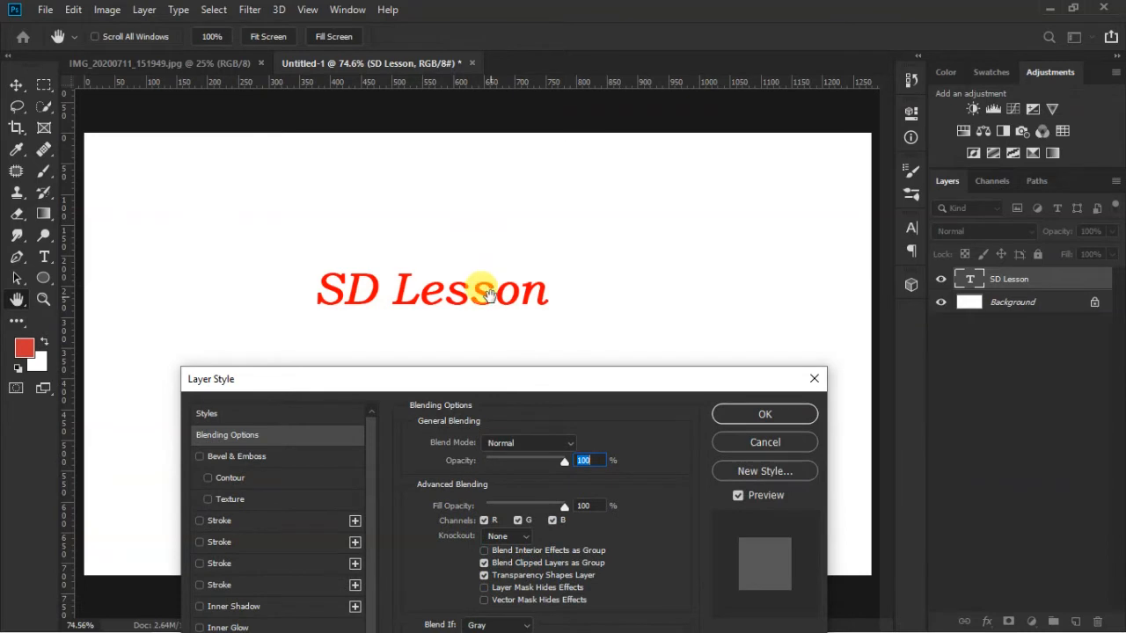
left_click_drag(545, 386, 621, 328)
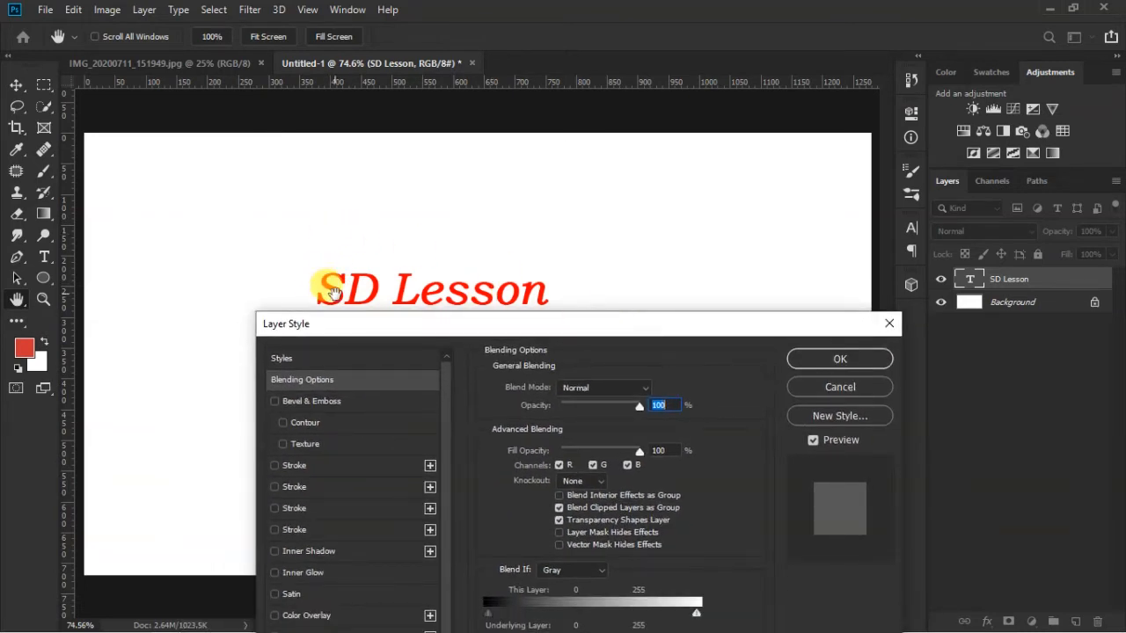
left_click(275, 466)
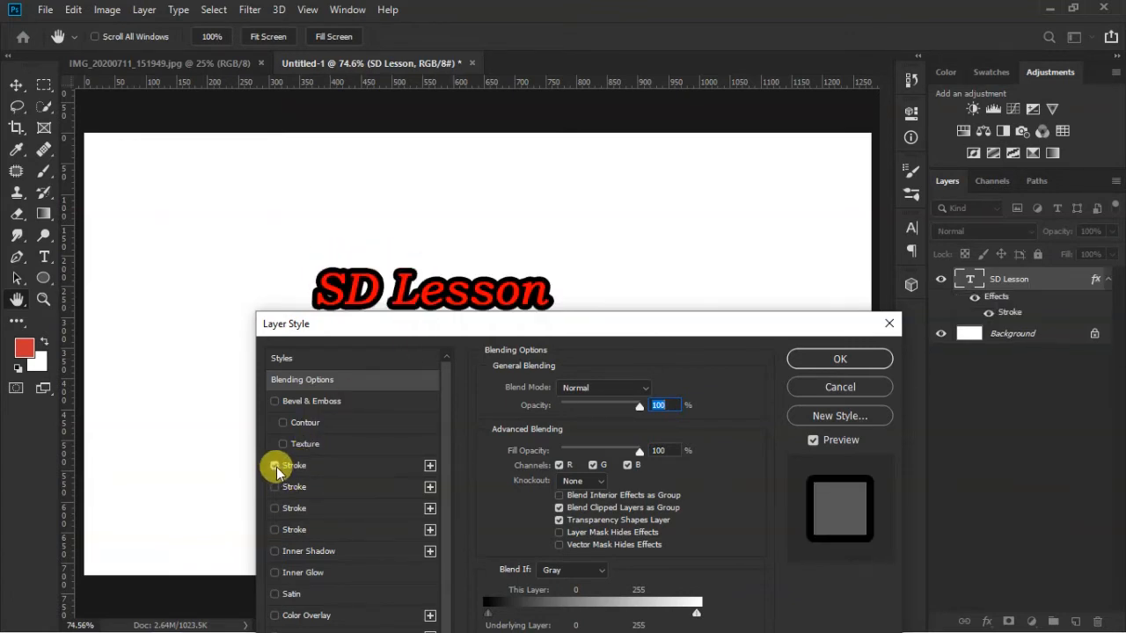
left_click(391, 465)
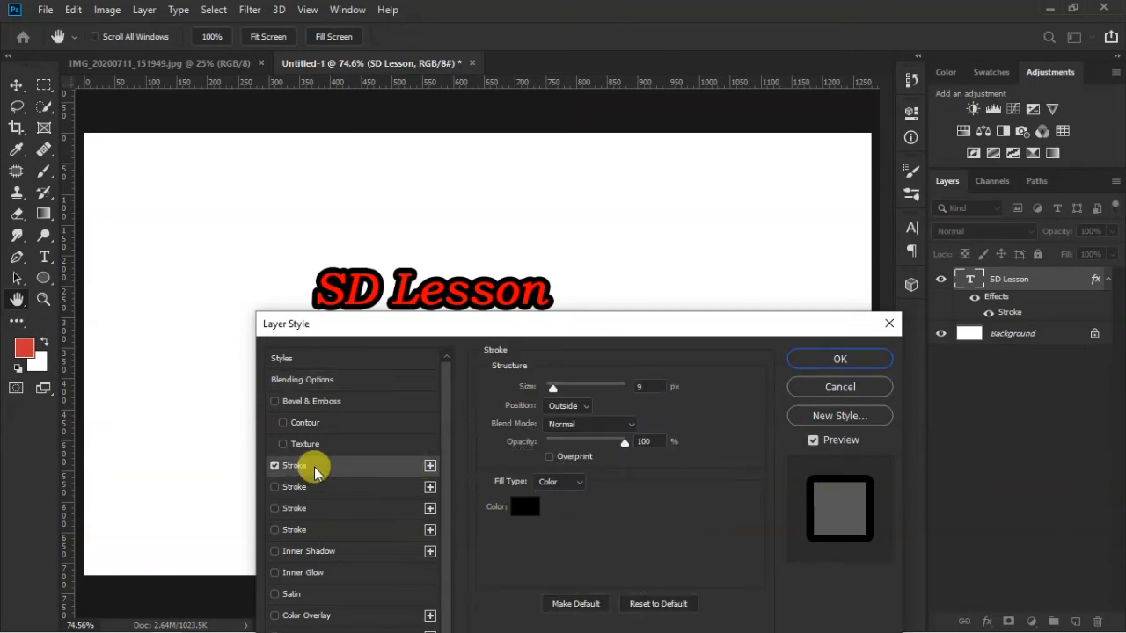
Set the black outside stroke's size to 3 px, apply the layer style and deselect the text layer
left_click_drag(588, 330, 544, 260)
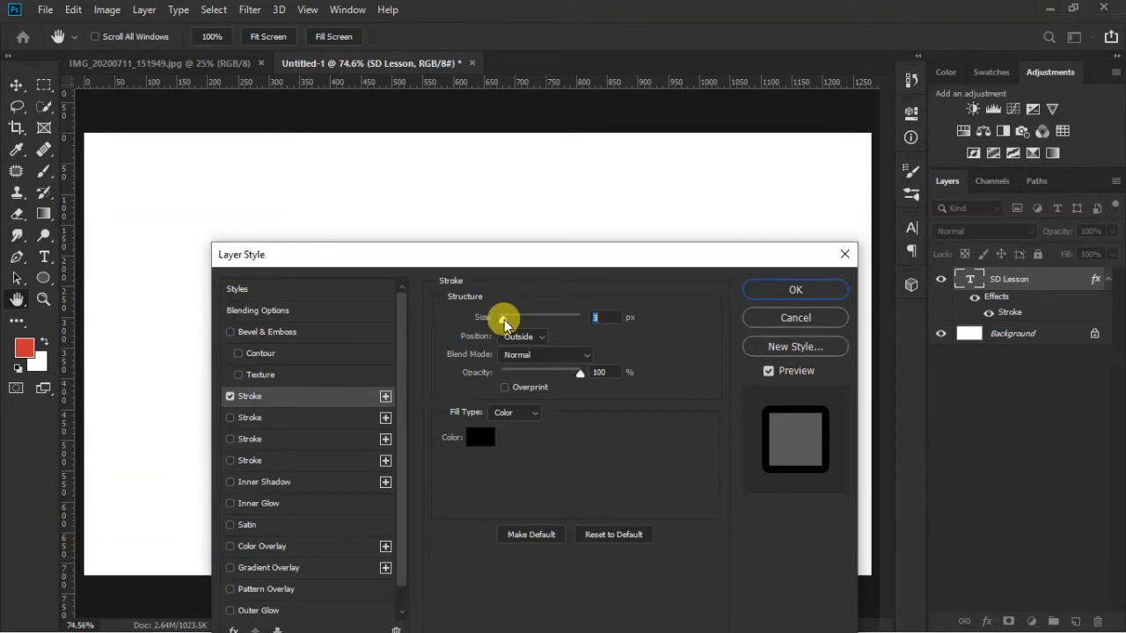
left_click_drag(591, 254, 593, 336)
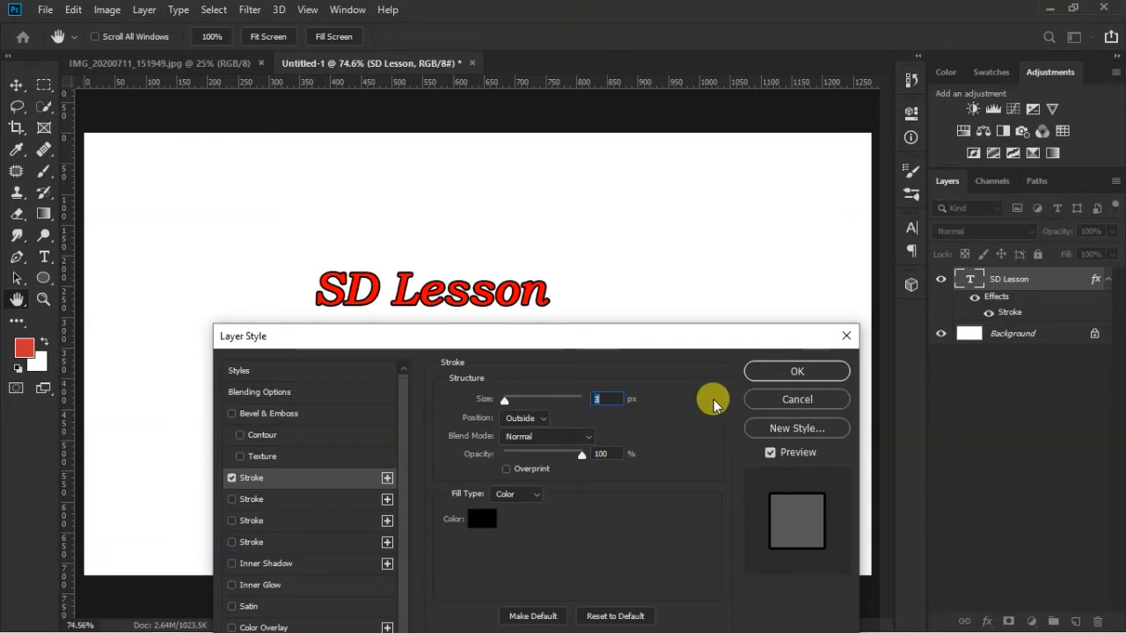
left_click(806, 373)
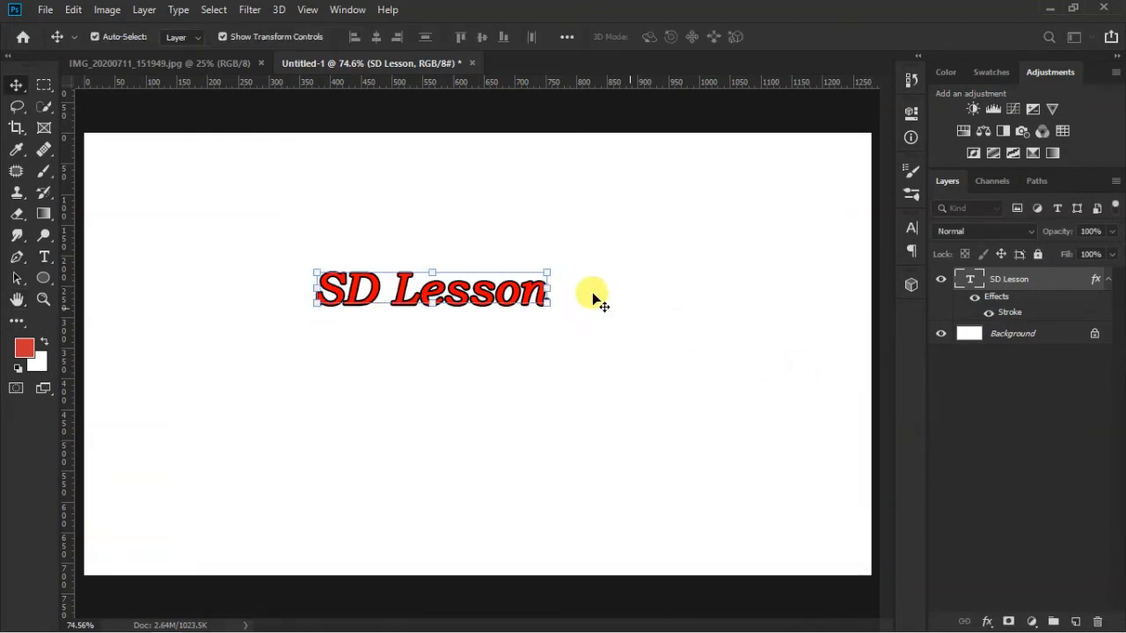
left_click(548, 317)
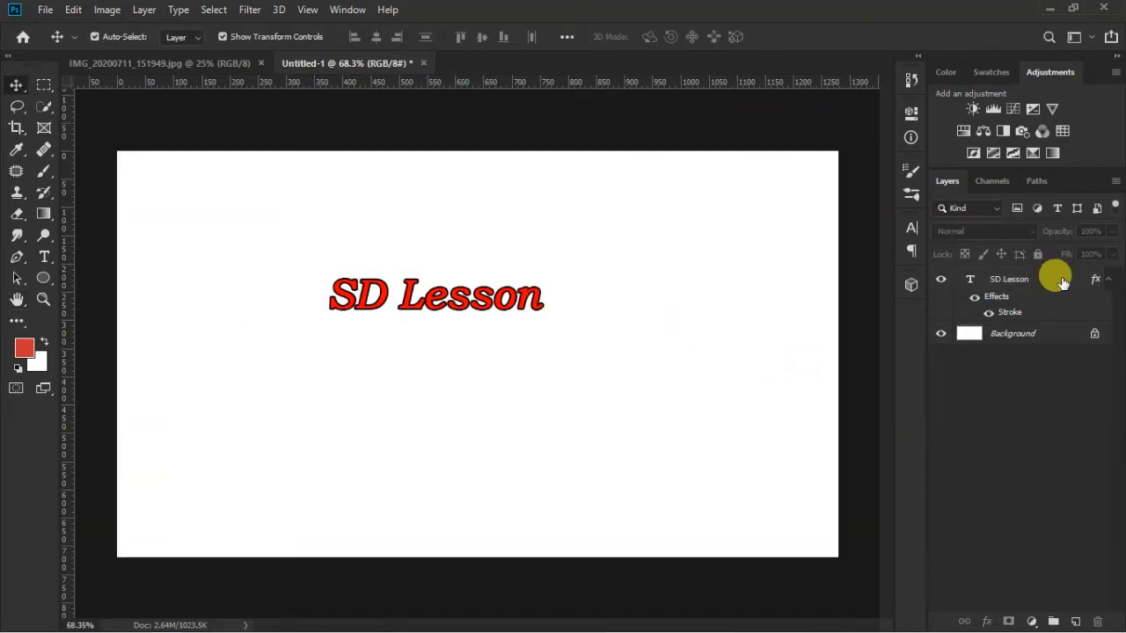
Try a textured Bevel & Emboss effect on the "SD Lesson" layer, turning Texture off but leaving the bevel on
left_click(1062, 280)
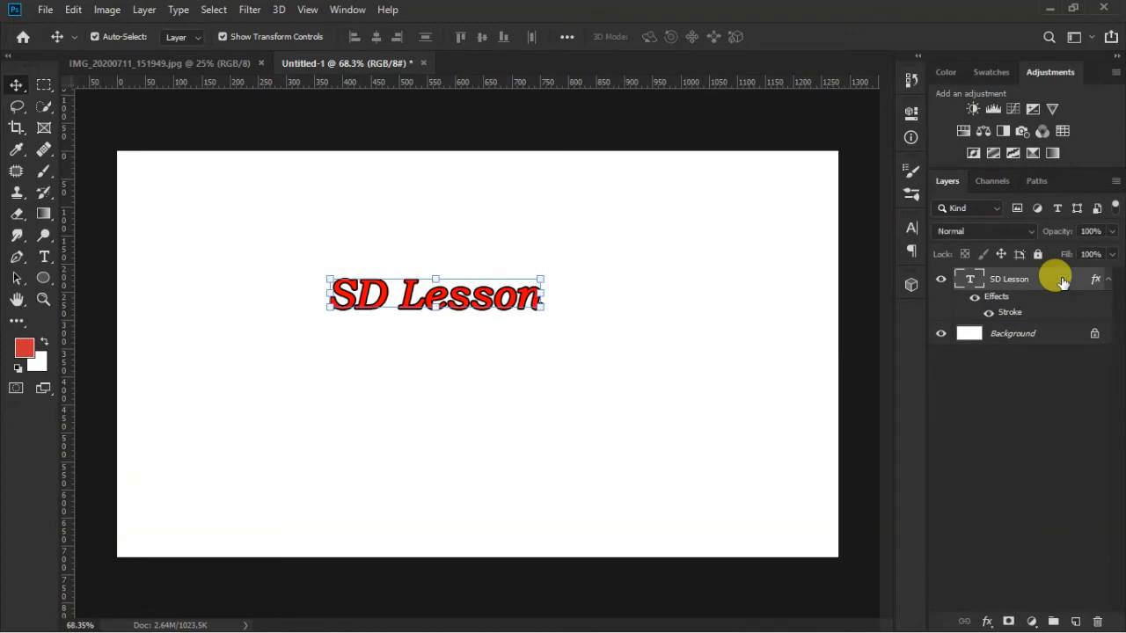
double_click(1062, 279)
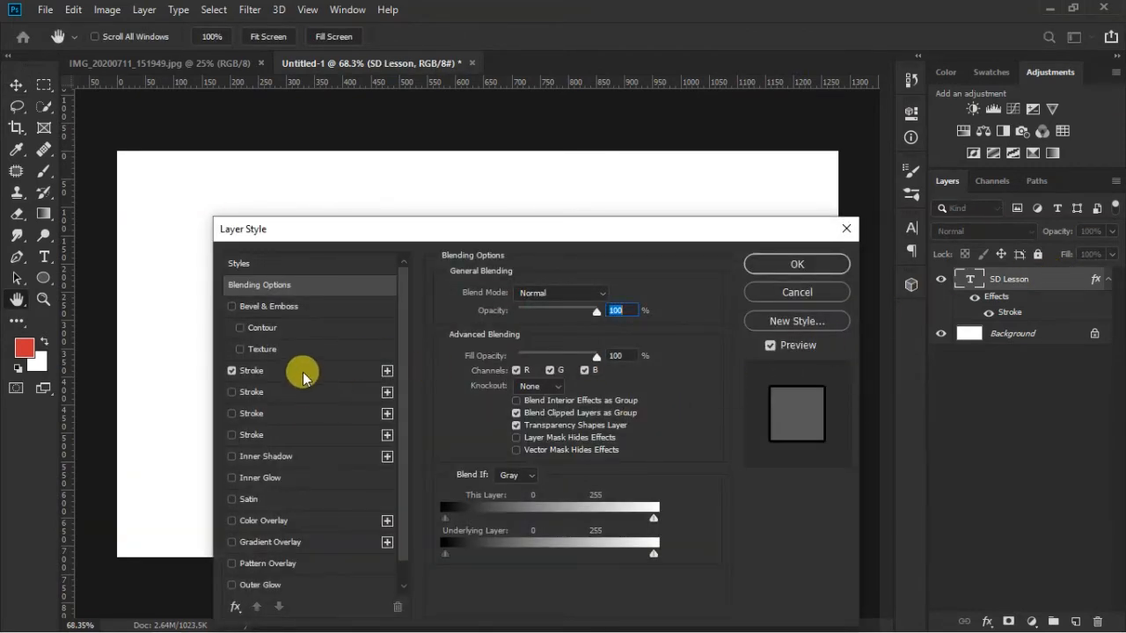
left_click(241, 350)
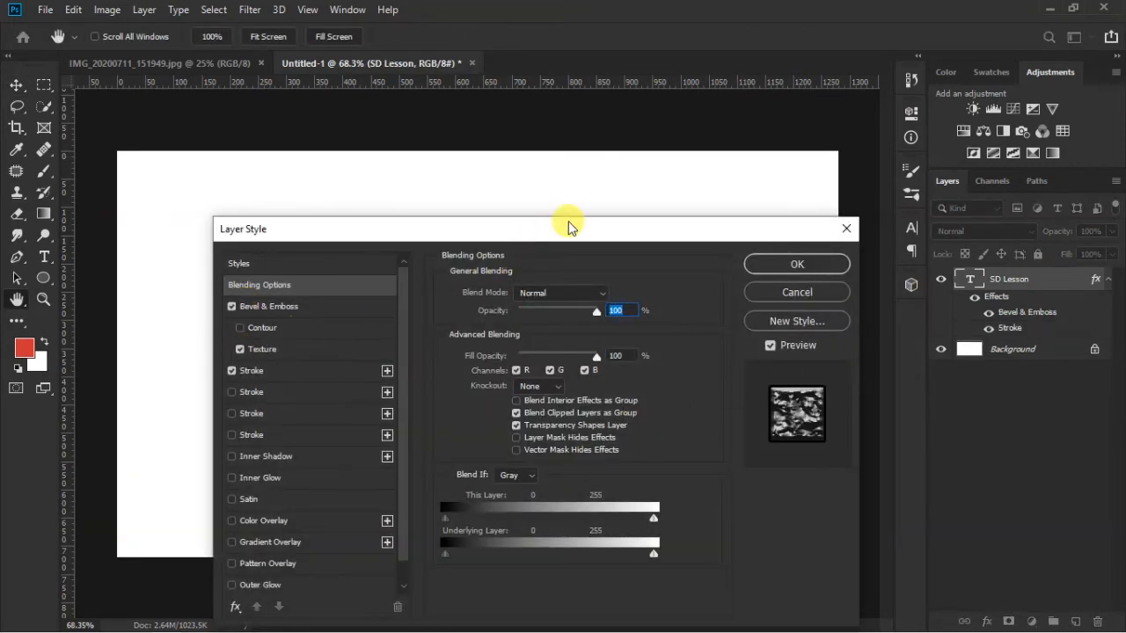
mouse_move(589, 226)
left_mouse_down()
mouse_move(558, 410)
mouse_move(612, 223)
left_mouse_up()
left_click(261, 342)
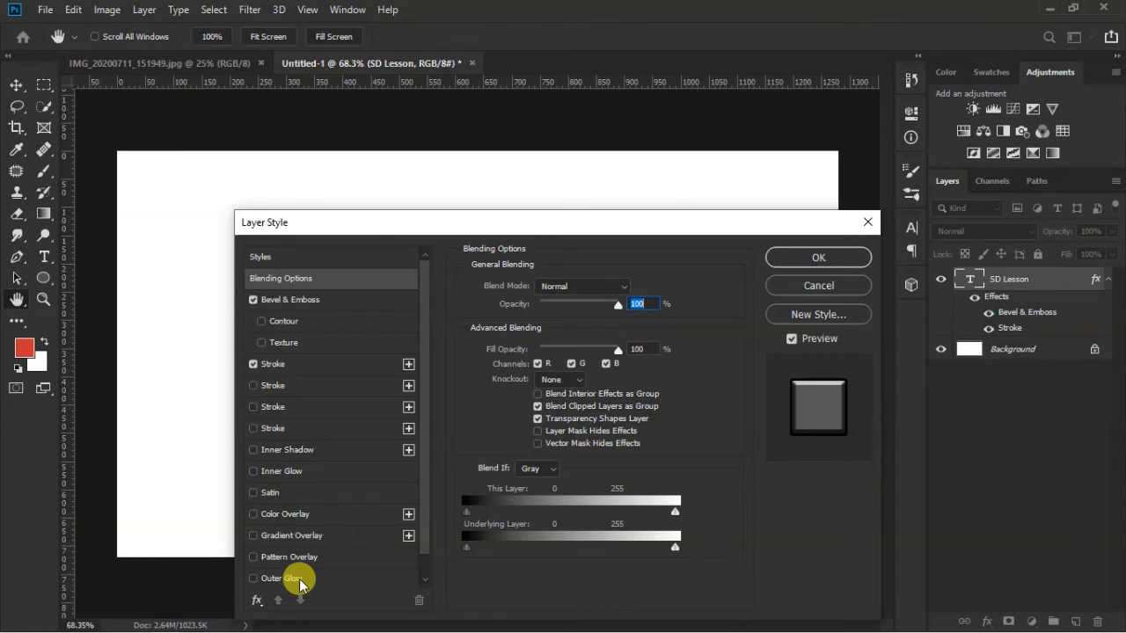
Try a Drop Shadow effect on the "SD Lesson" text, turn it off and cancel the layer style changes
scroll(254, 537, "down", 1)
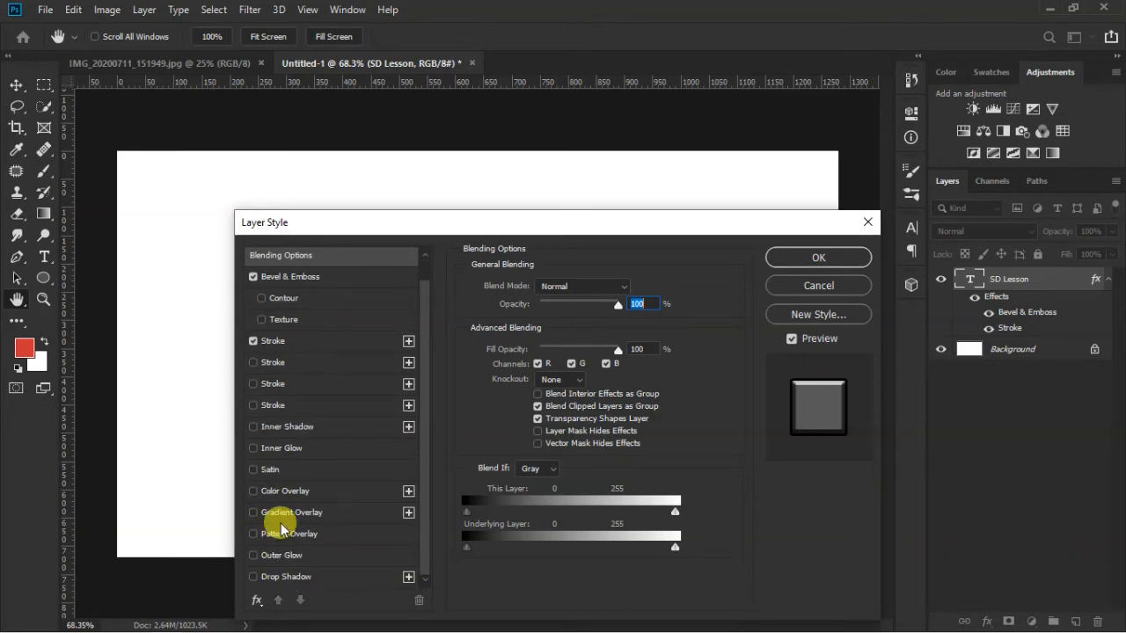
left_click(254, 577)
left_click_drag(452, 236, 457, 344)
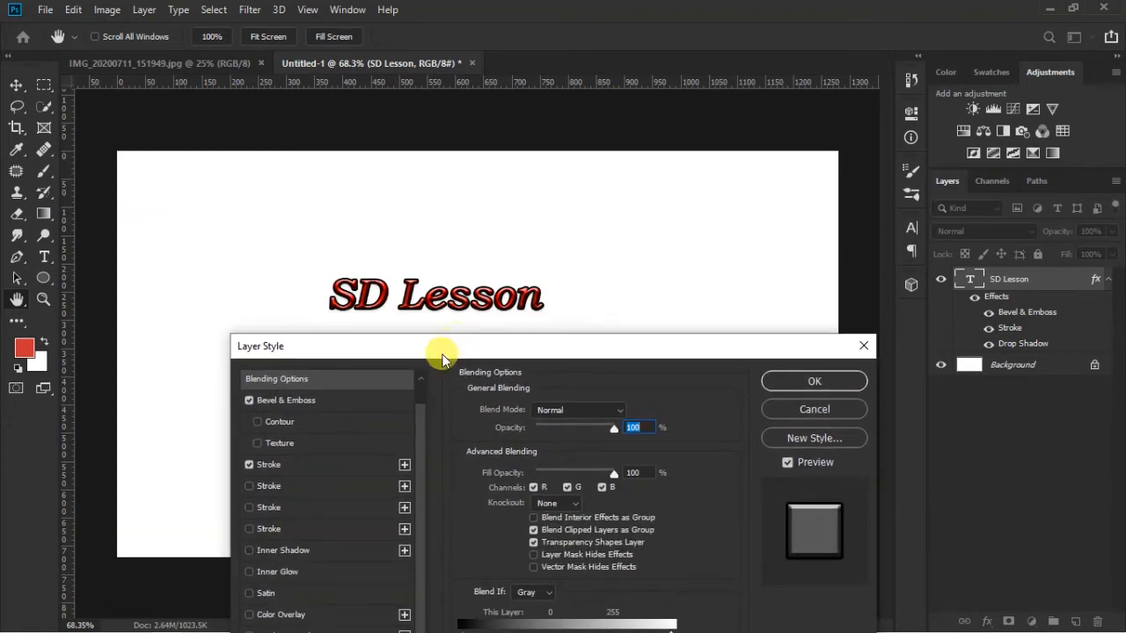
left_click_drag(365, 337, 385, 176)
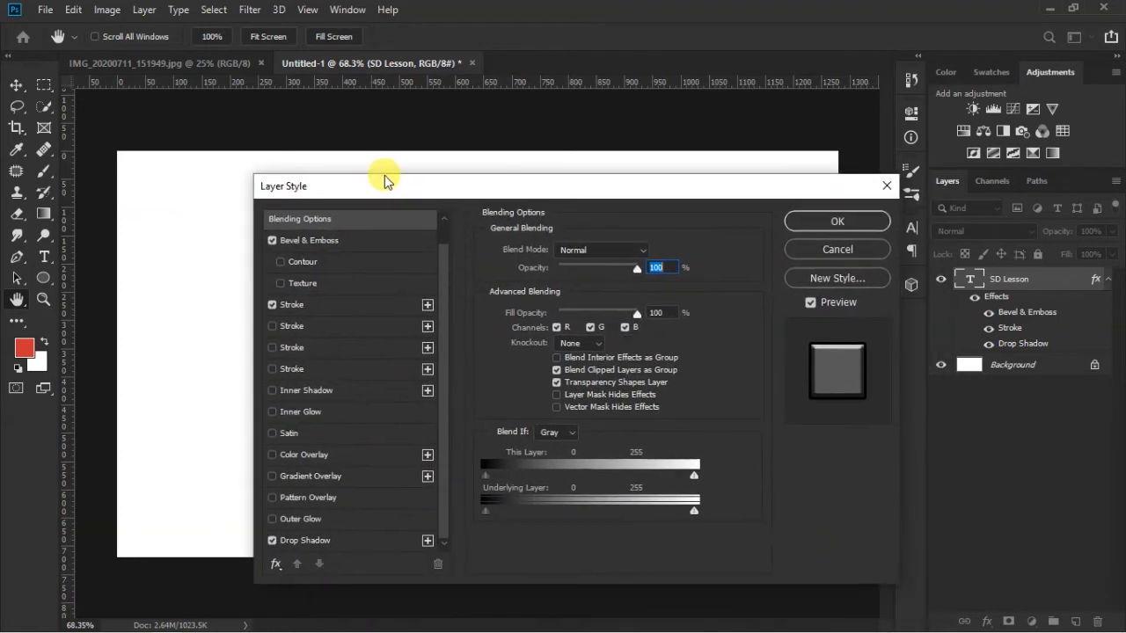
left_click(273, 540)
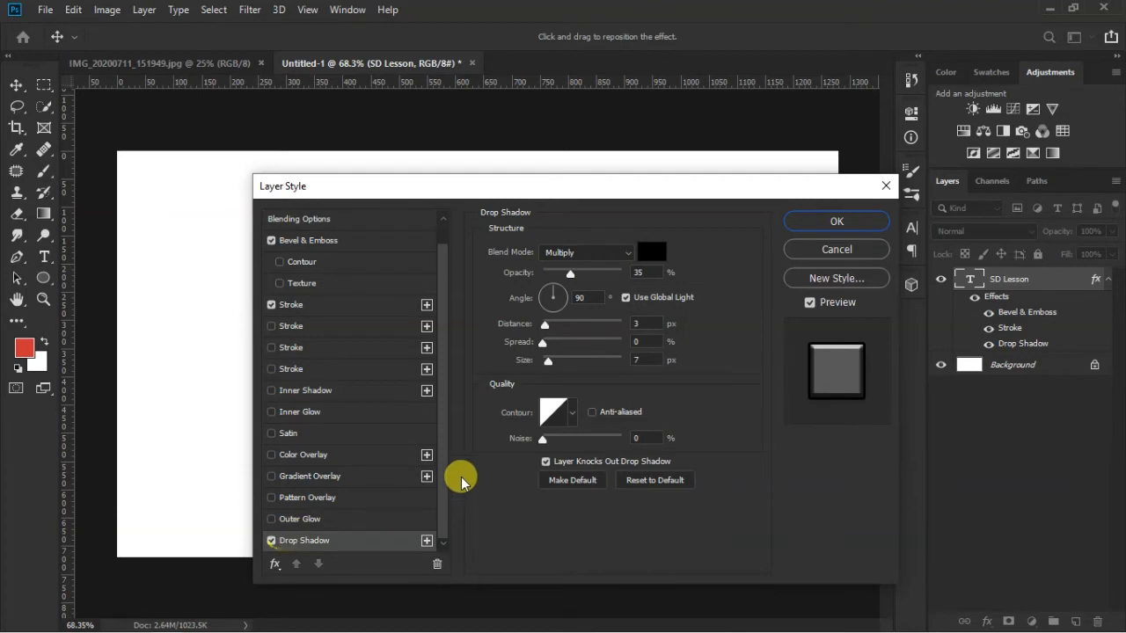
left_click(272, 540)
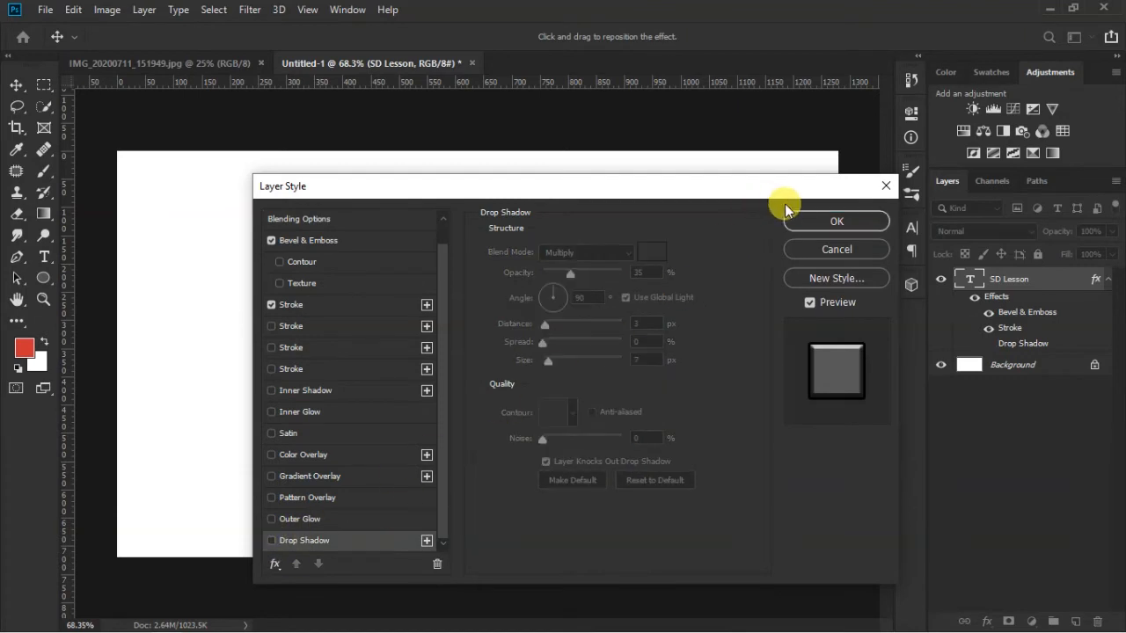
left_click(823, 248)
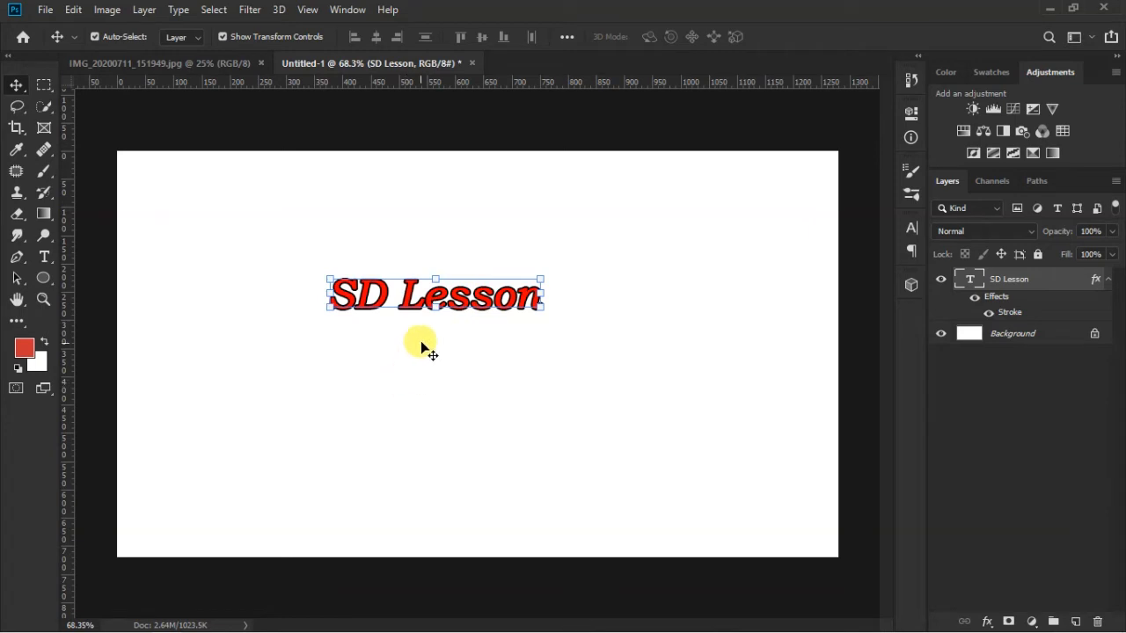
Move the "SD Lesson" text toward the canvas's upper-left area and add vertical text reading "SD Lesson" to its right
left_click_drag(397, 281, 421, 263)
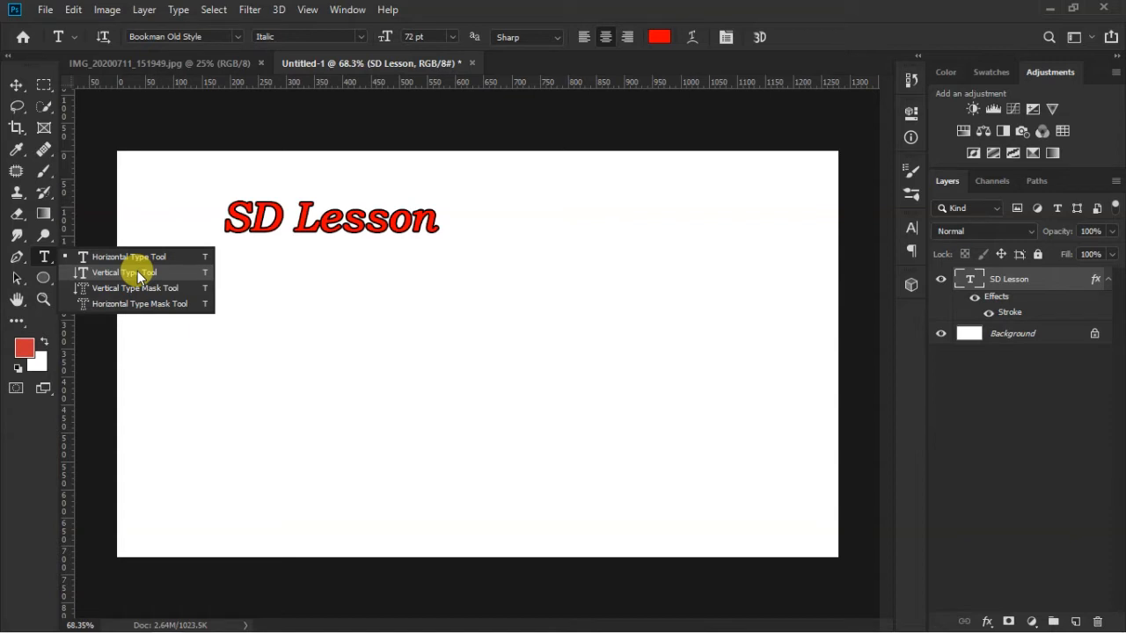
left_click(131, 256)
left_click(124, 272)
left_click(41, 259)
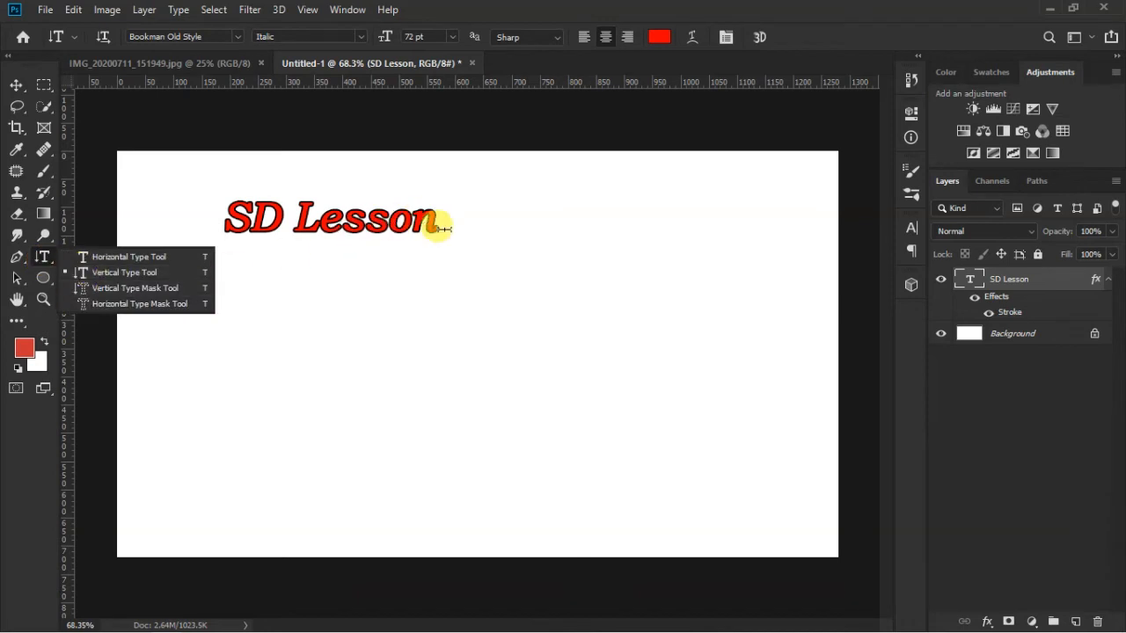
left_click(556, 233)
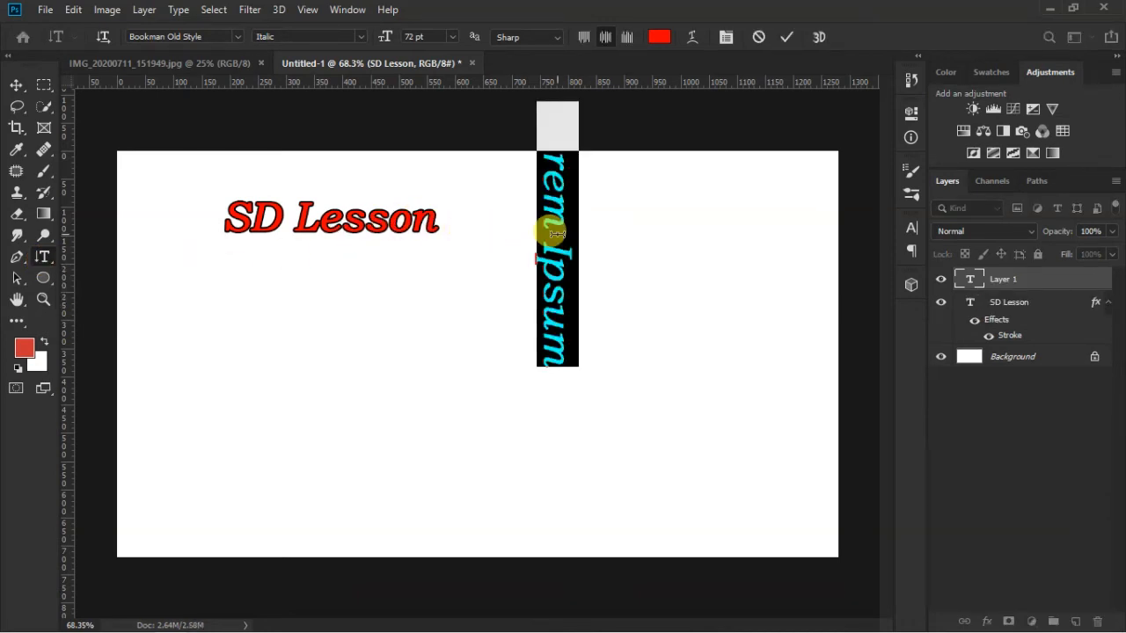
type("SD LE")
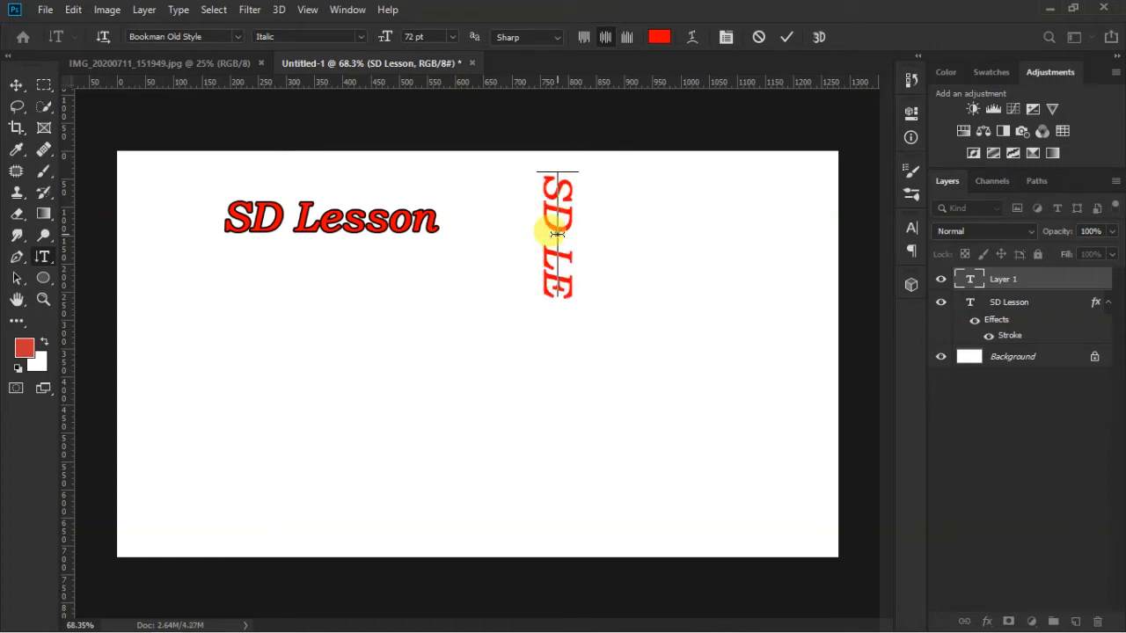
key("BackSpace")
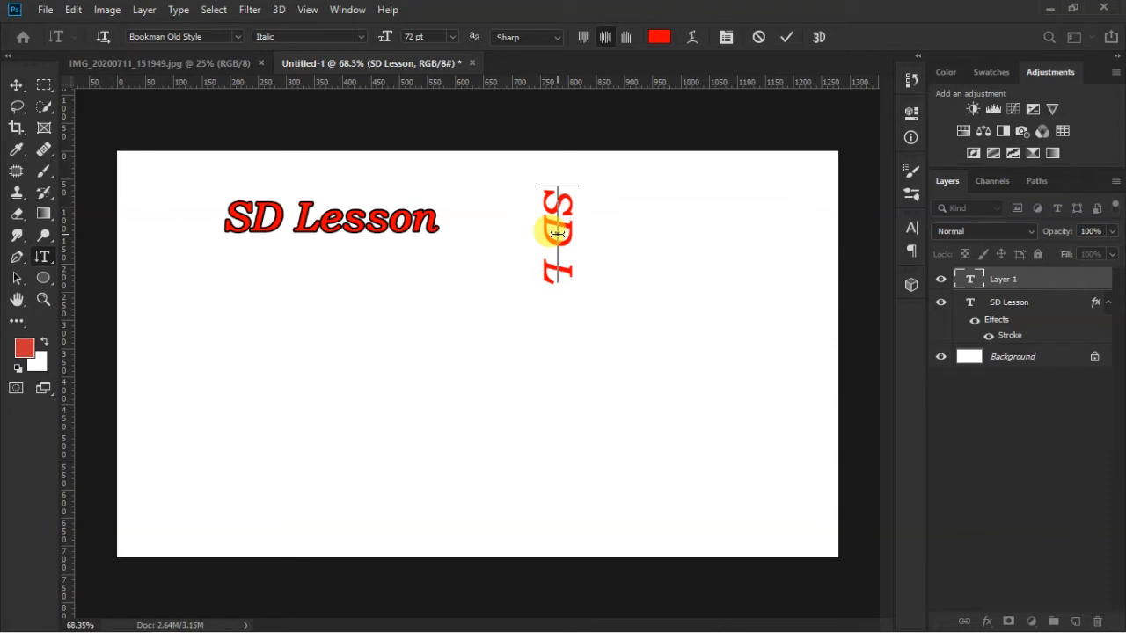
type("esson")
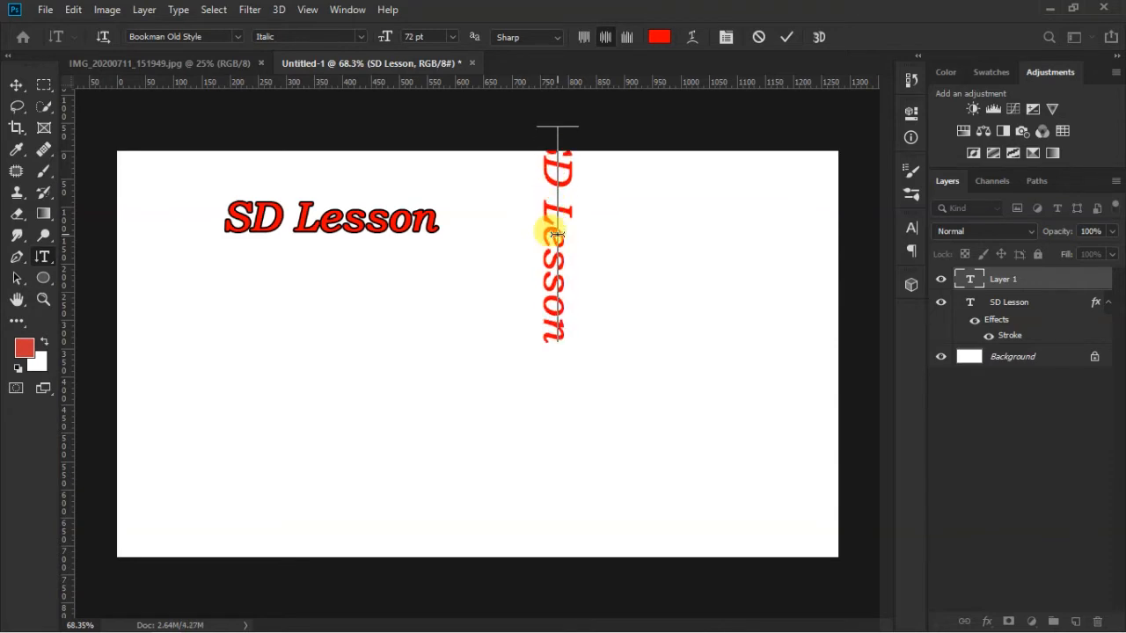
left_click(786, 36)
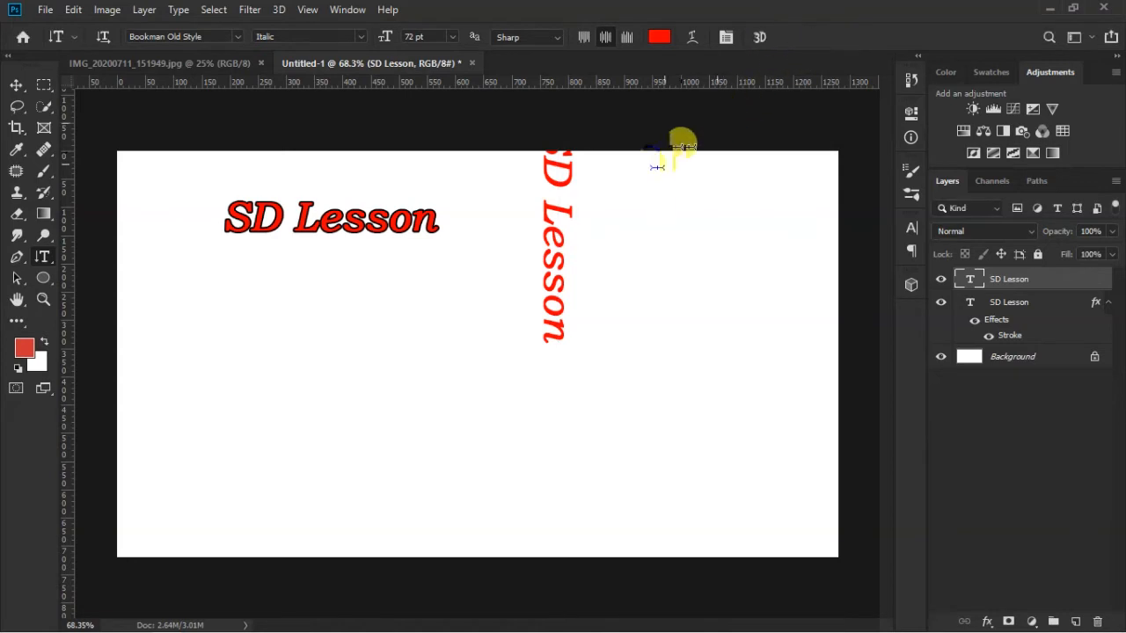
Move the vertical "SD Lesson" text down and to the right so it lies entirely on the canvas
key("v")
left_click_drag(560, 196, 618, 243)
scroll(597, 339, "up", 1)
scroll(592, 293, "down", 2)
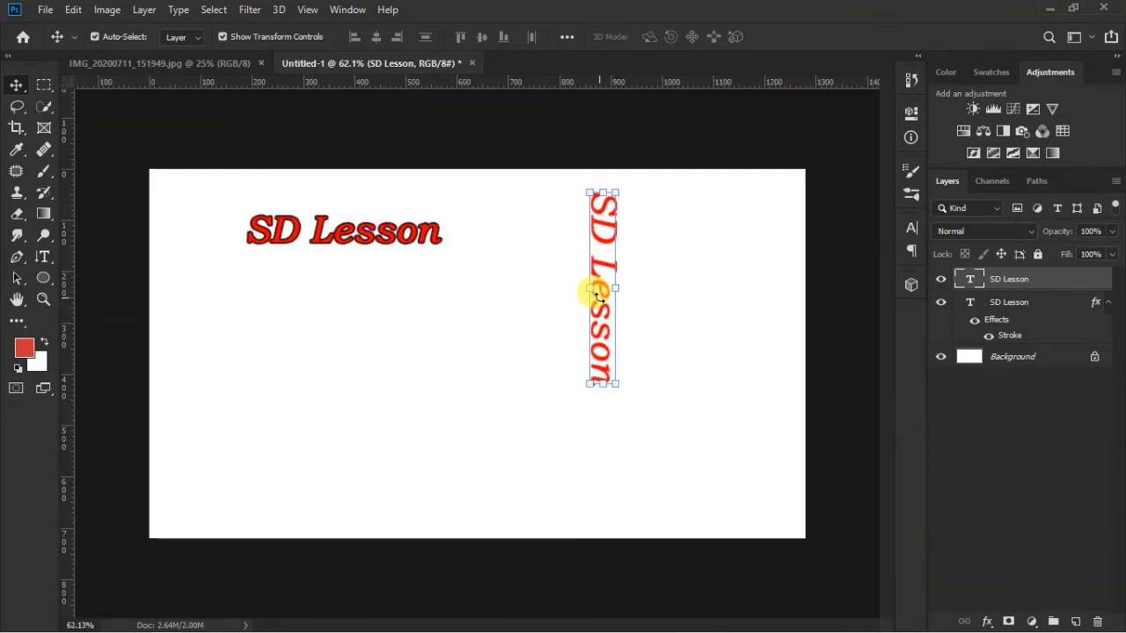
left_click_drag(605, 243, 621, 247)
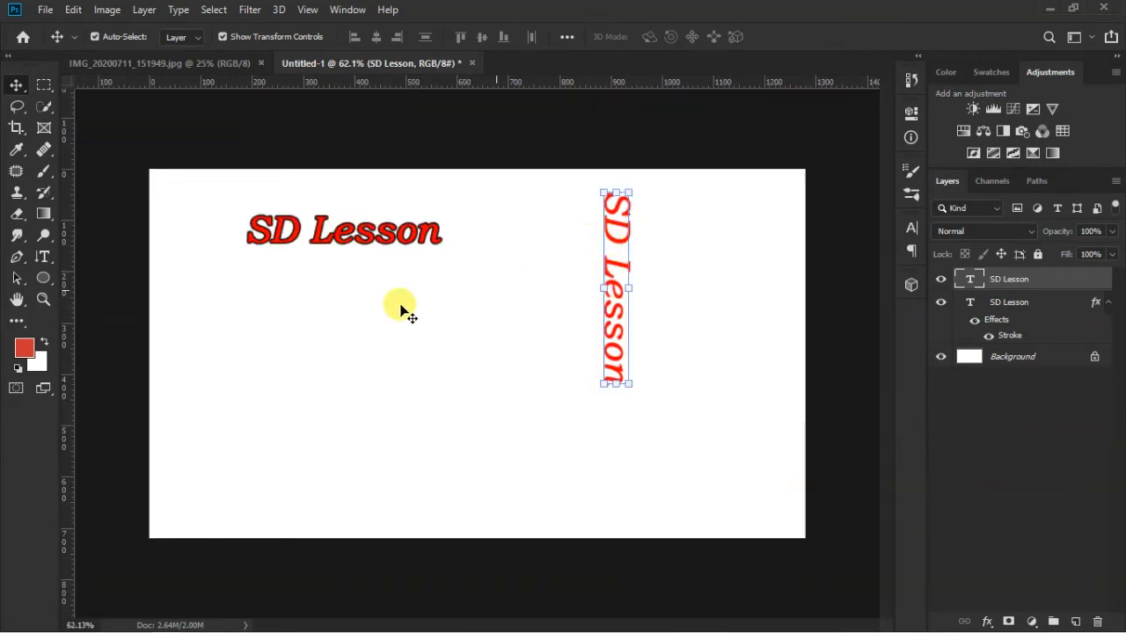
Select all of the horizontal "SD Lesson" text and open its text warp settings, accepting removal of the faux bold style
left_click(334, 232)
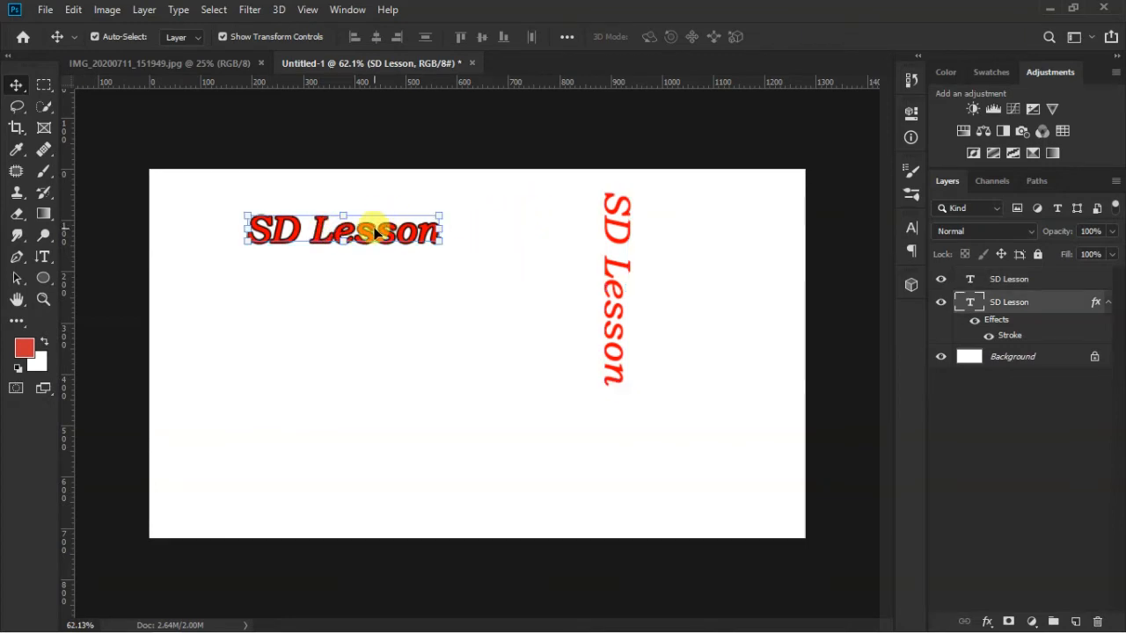
key("t")
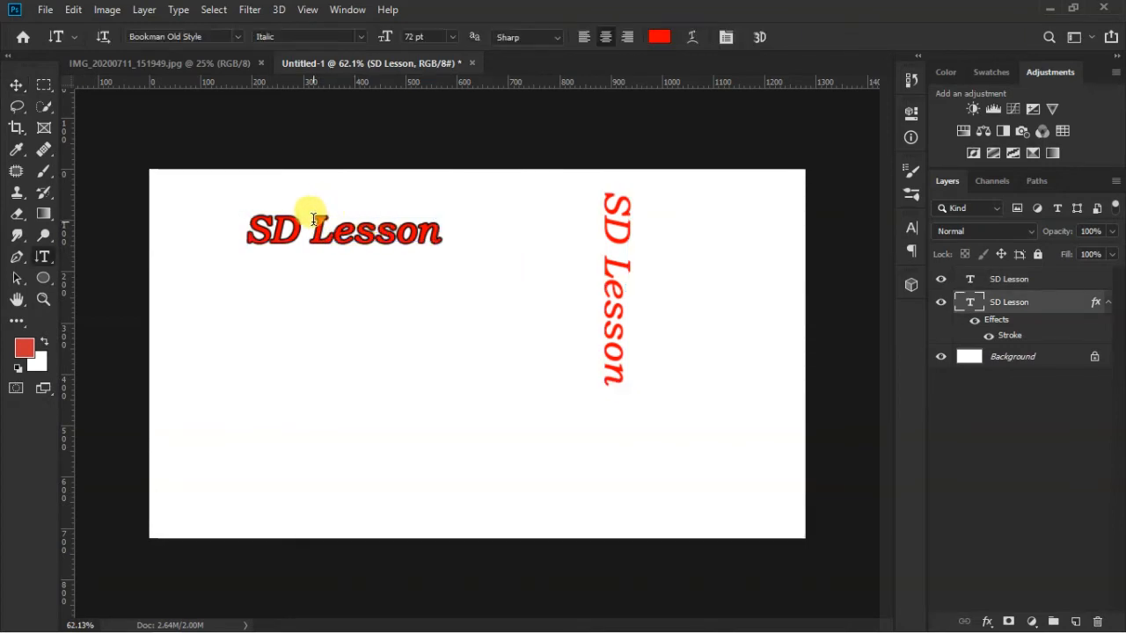
left_click_drag(252, 220, 478, 221)
left_click(689, 38)
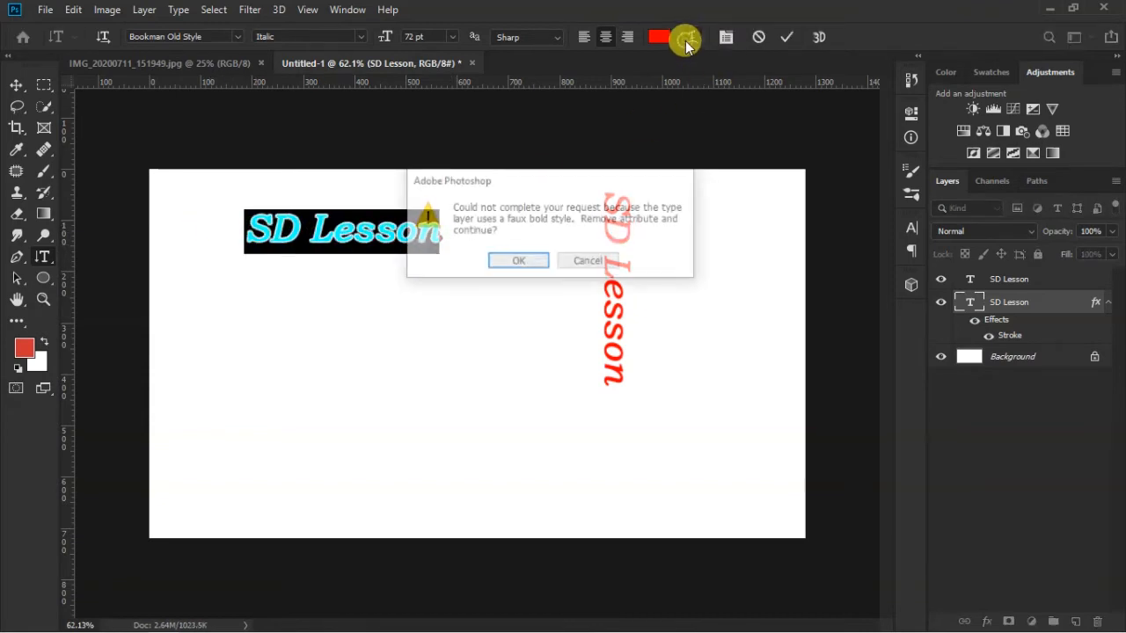
left_click(521, 262)
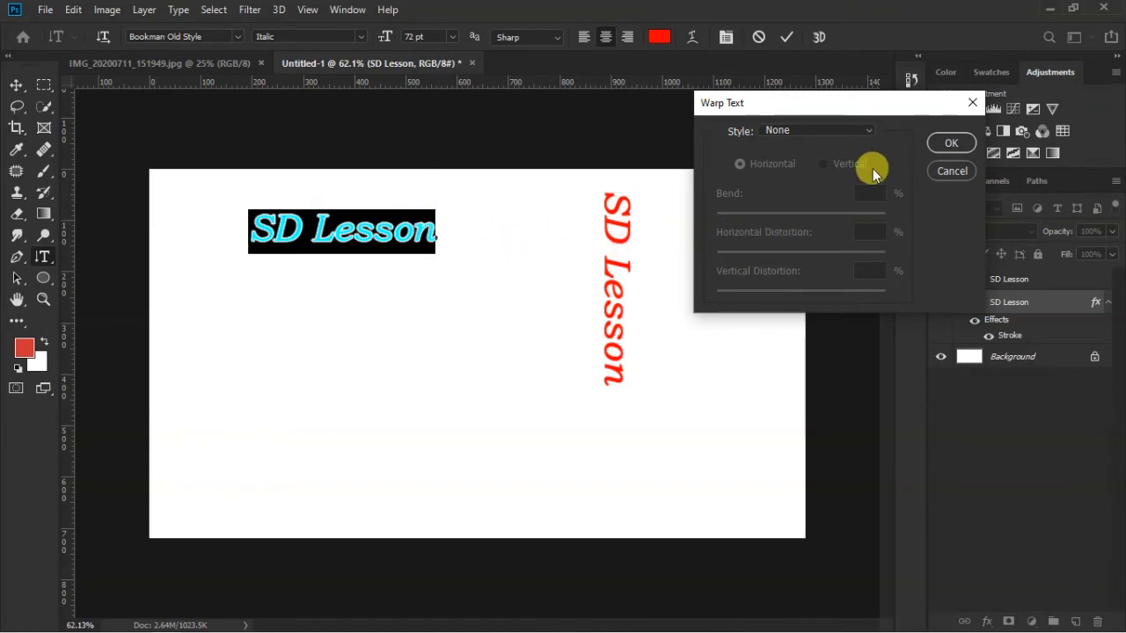
Warp the horizontal "SD Lesson" text with the Arch style, bend +23% and horizontal distortion -2%, and commit the text edit
left_click(867, 129)
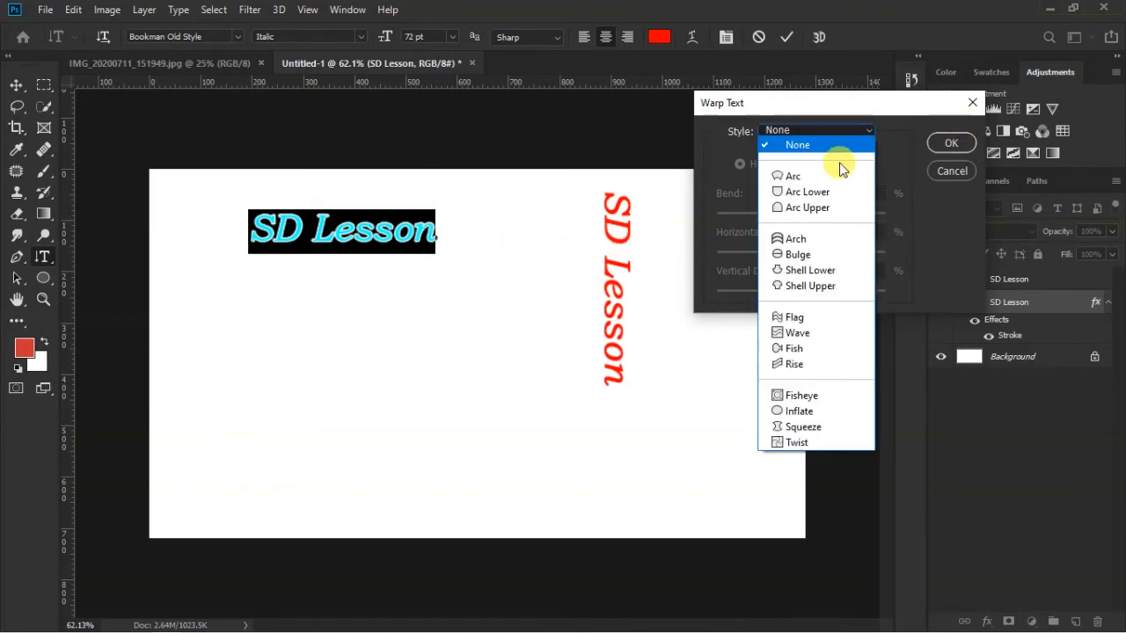
left_click(804, 237)
left_click_drag(843, 216, 820, 221)
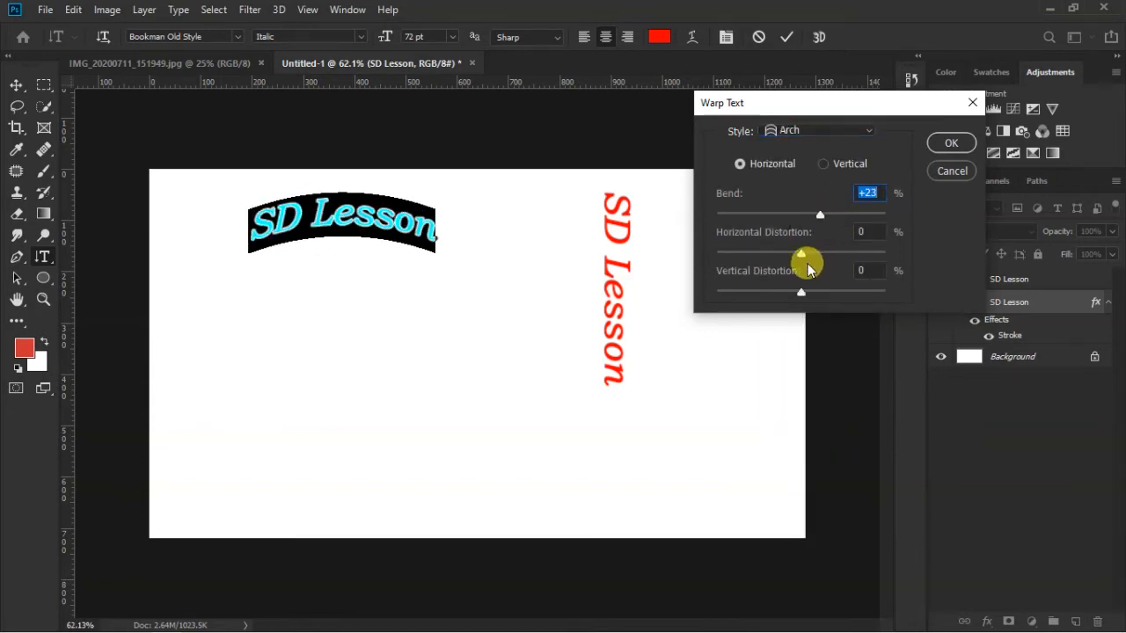
left_click_drag(800, 260, 791, 255)
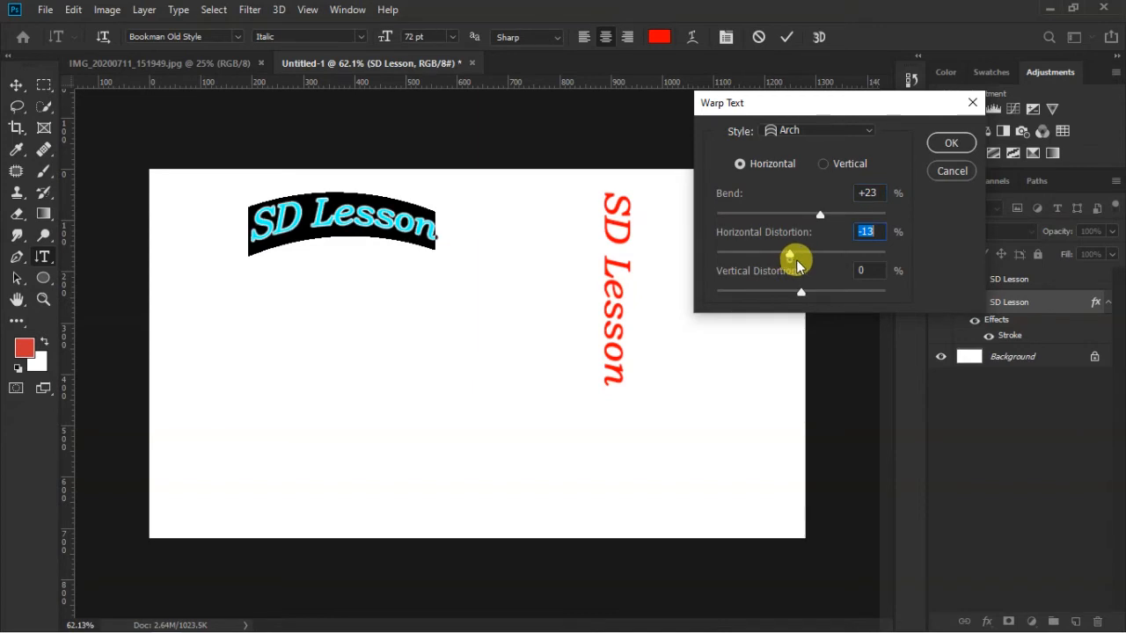
left_click_drag(790, 253, 799, 255)
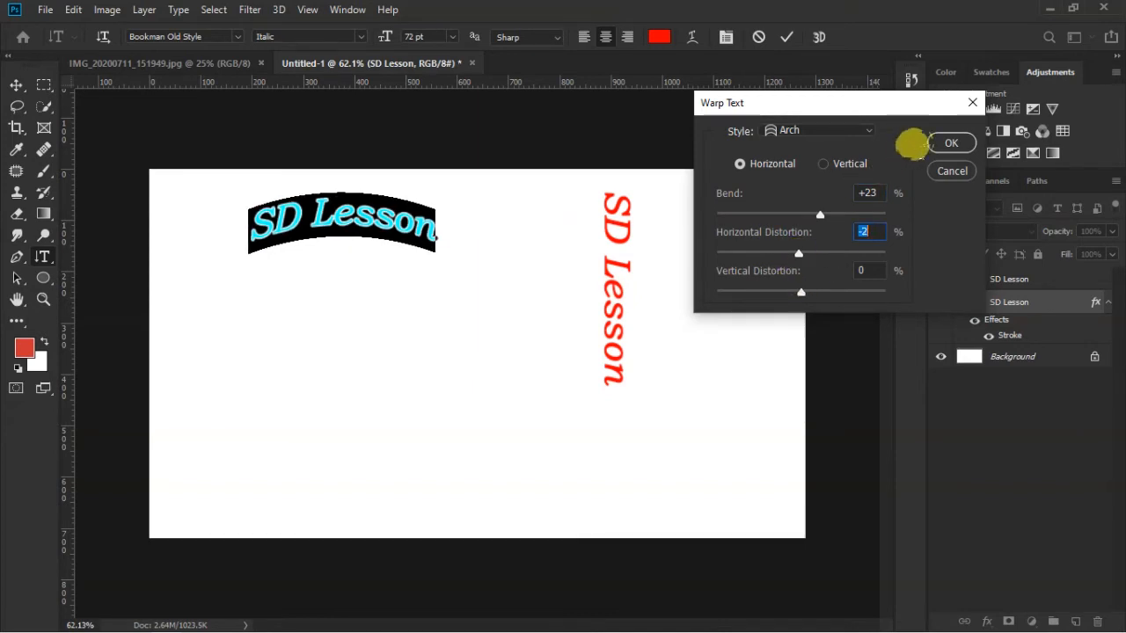
left_click(940, 145)
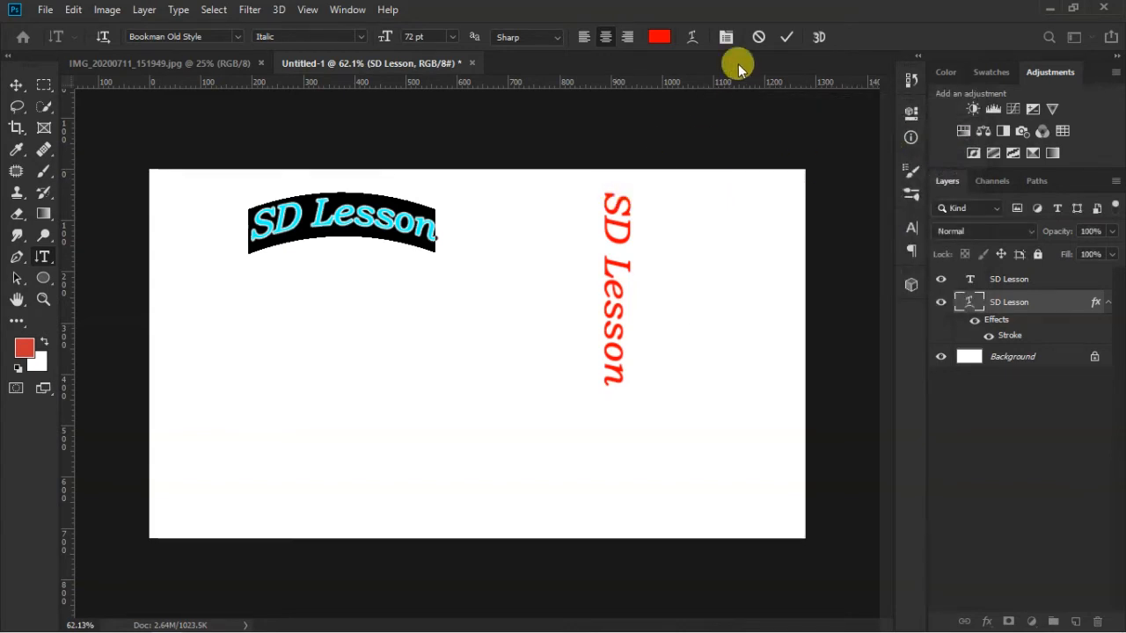
left_click(787, 38)
scroll(525, 248, "down", 1)
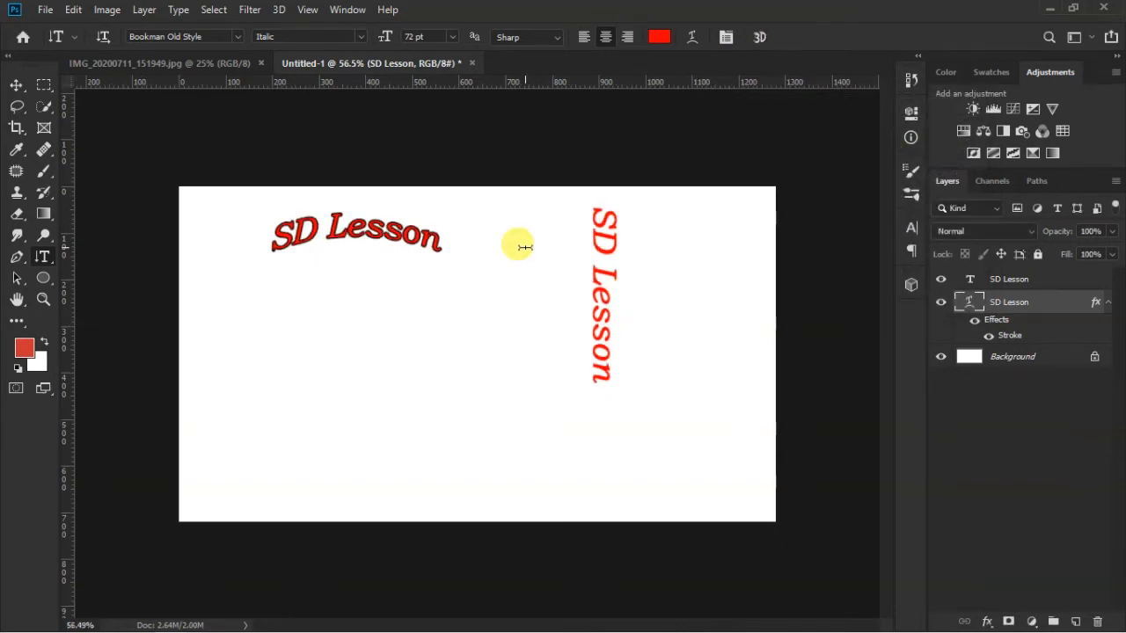
right_click(42, 256)
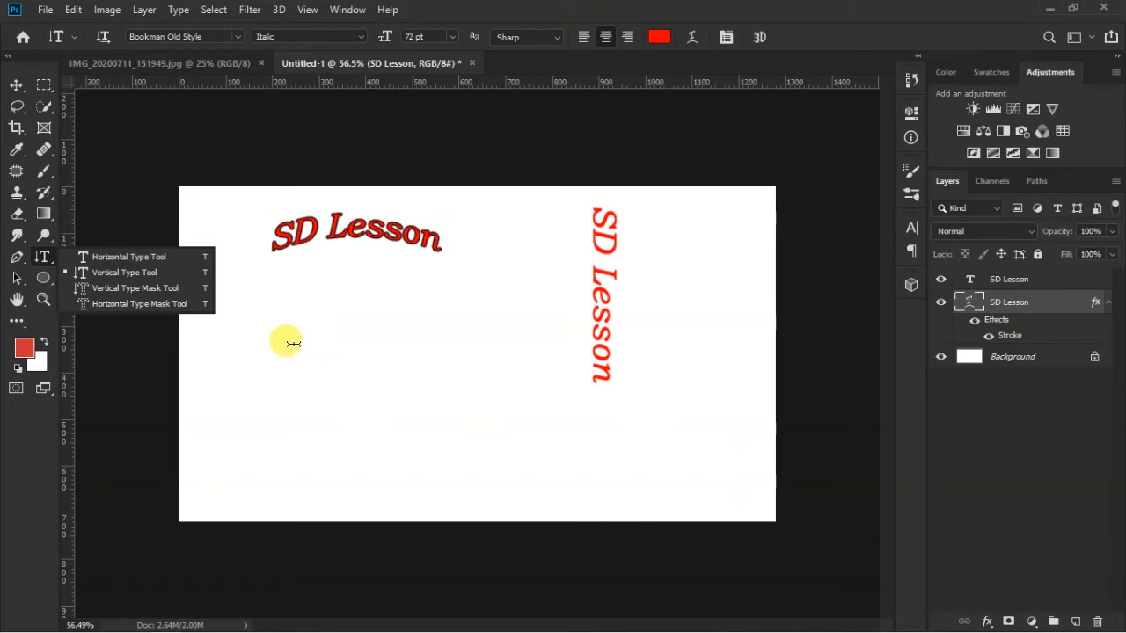
left_click(232, 123)
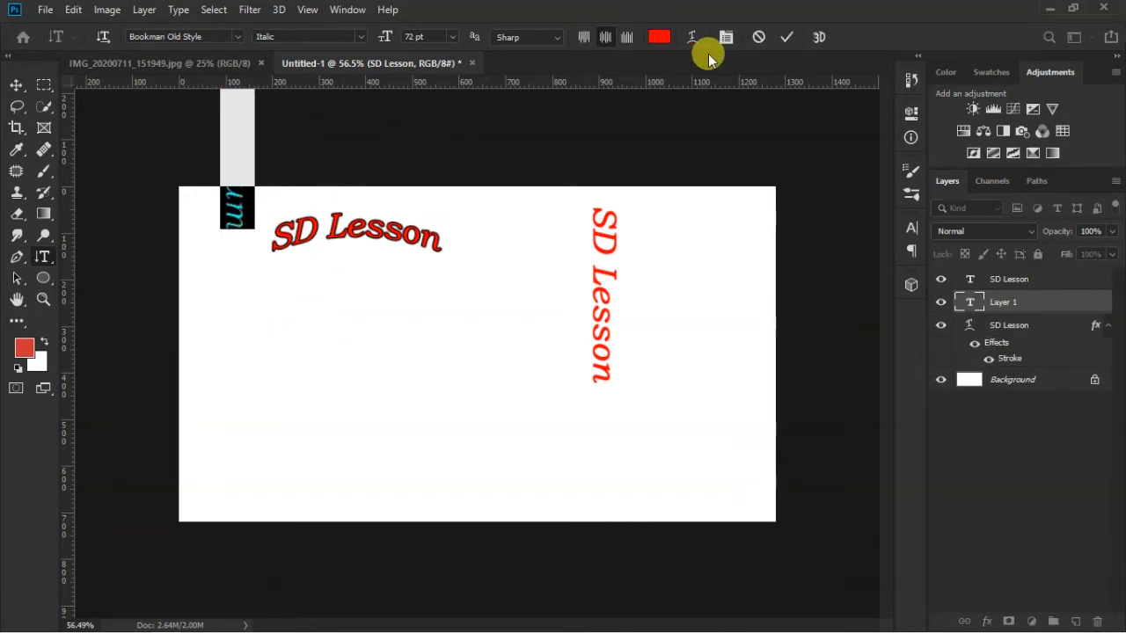
left_click(759, 35)
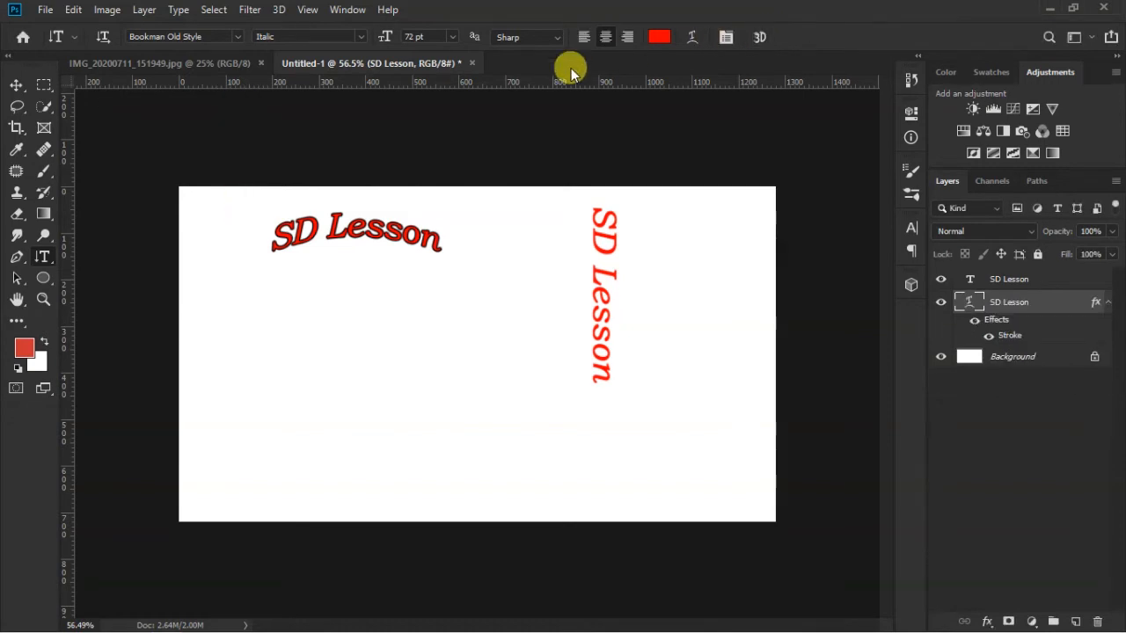
Switch to the forest photo IMG_20200711_151949.jpg and start a text mask with the Horizontal Type Mask Tool among the trees left of centre
left_click(151, 65)
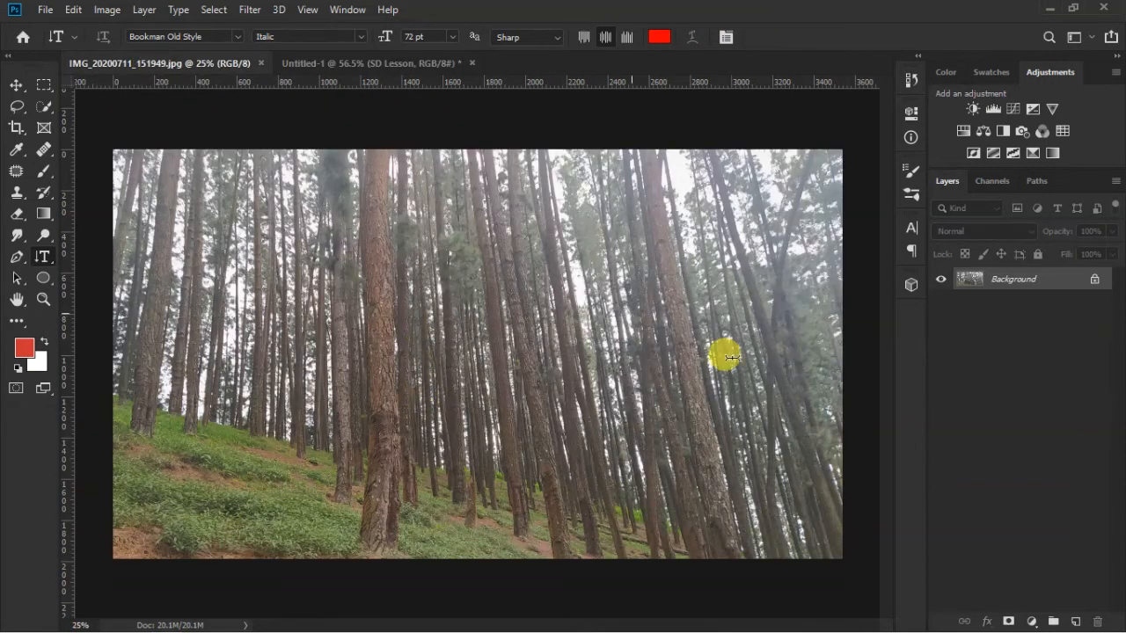
right_click(42, 256)
left_click(105, 290)
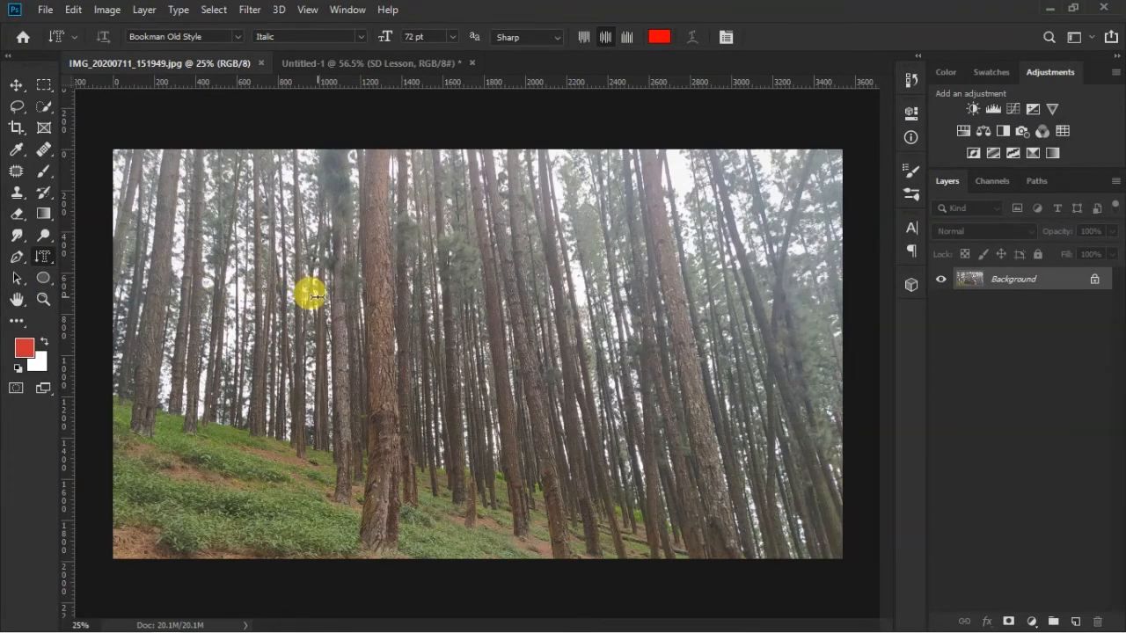
right_click(48, 262)
left_click(110, 302)
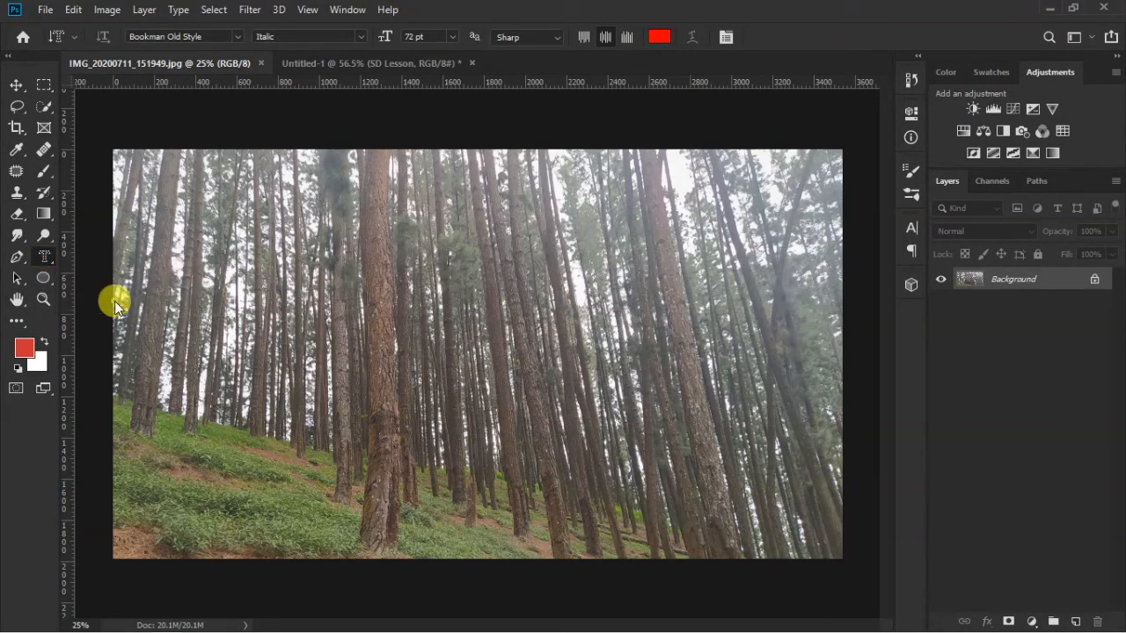
left_click(315, 280)
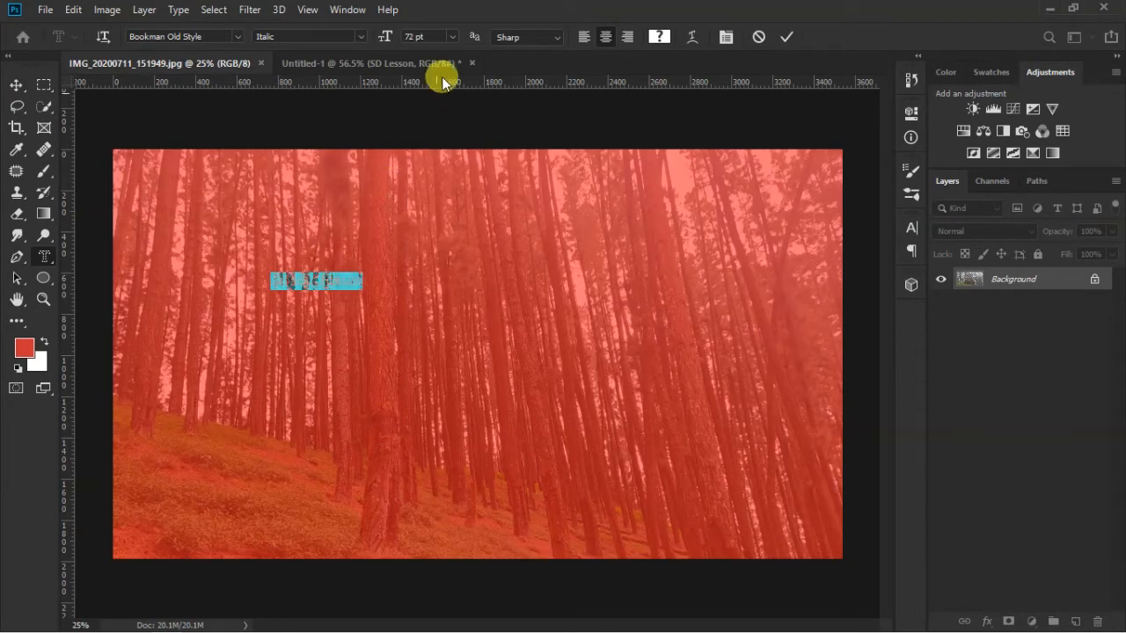
Set the font size of the text mask on the forest photo to 120 pt
left_click(450, 36)
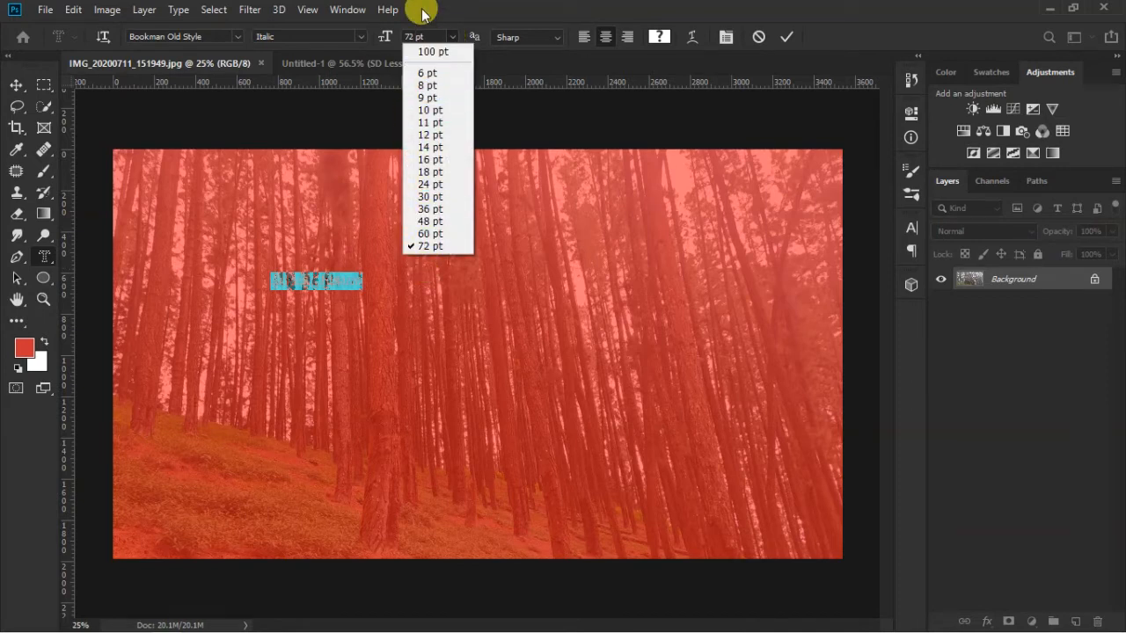
left_click(413, 36)
left_click_drag(413, 36, 395, 41)
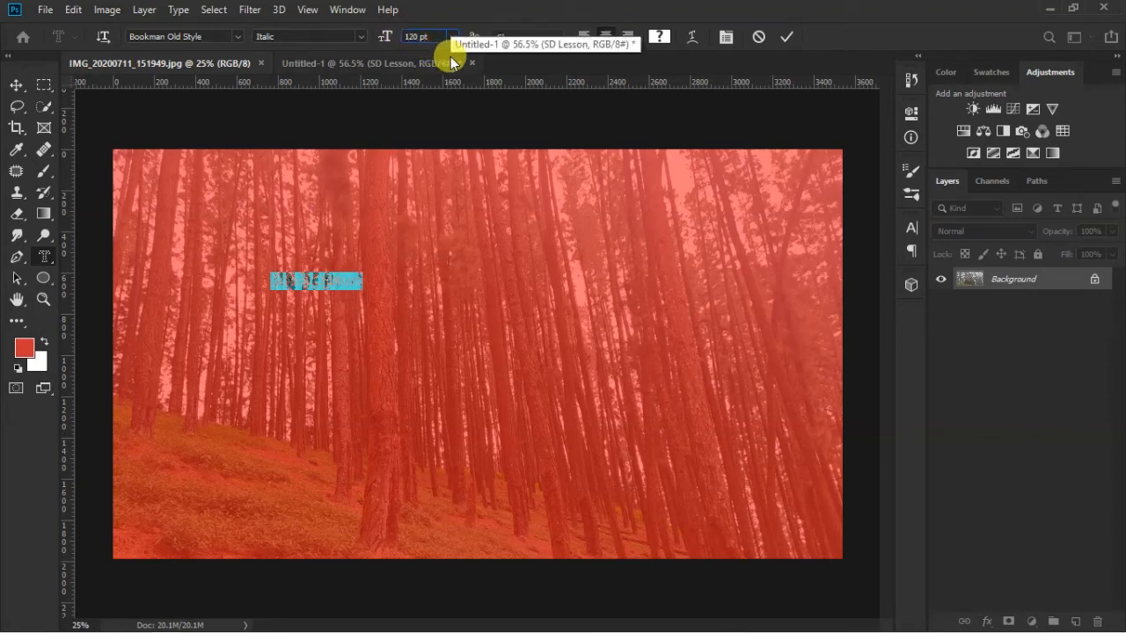
key("Return")
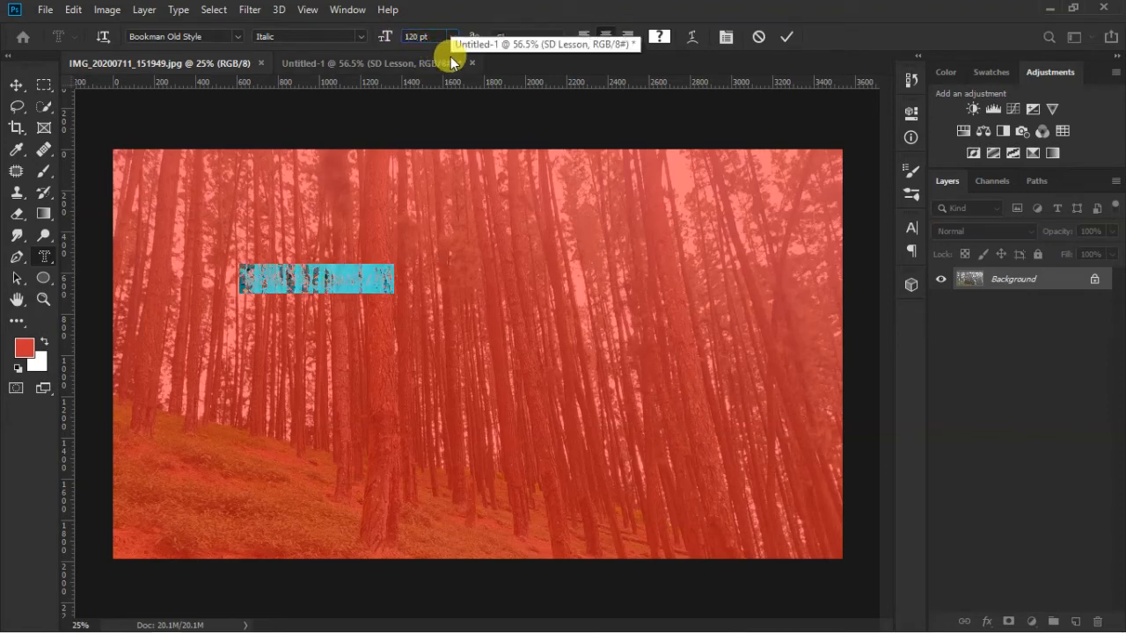
Enter "SD LESSON" as the mask text and commit it as a selection on the forest photo
left_click(287, 275)
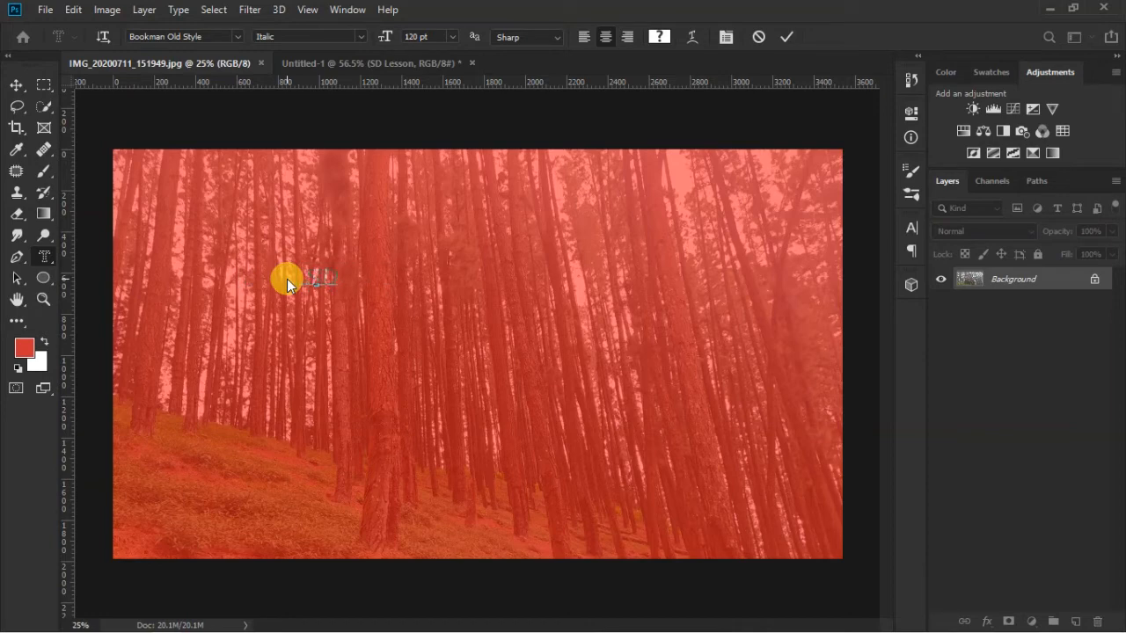
type("LESSON")
left_click(787, 37)
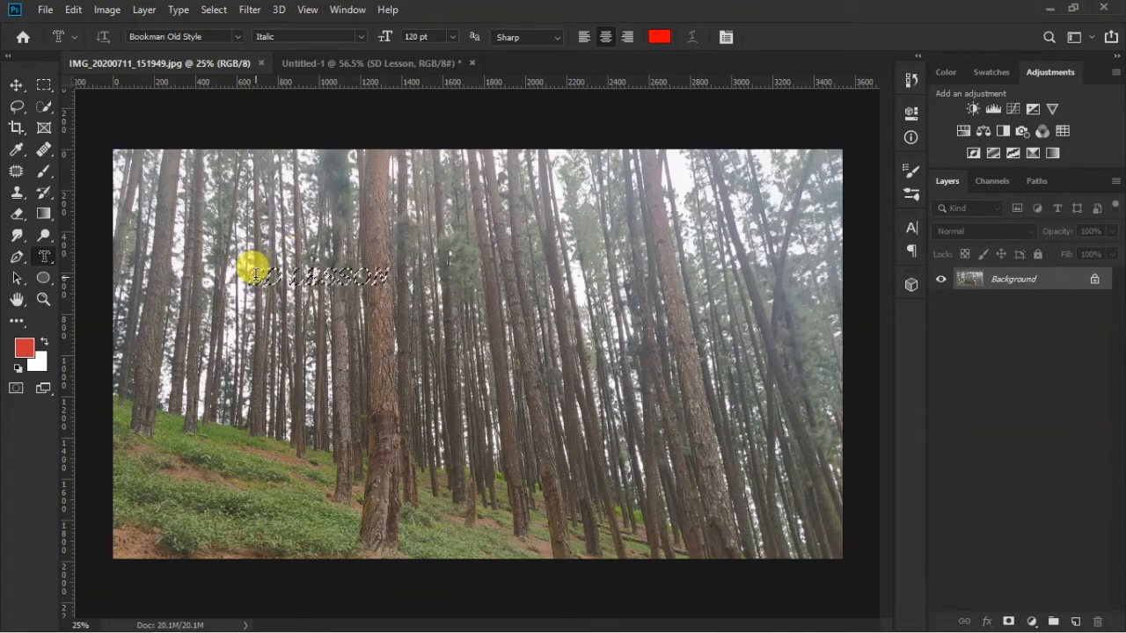
scroll(254, 269, "up", 2)
scroll(253, 268, "up", 2)
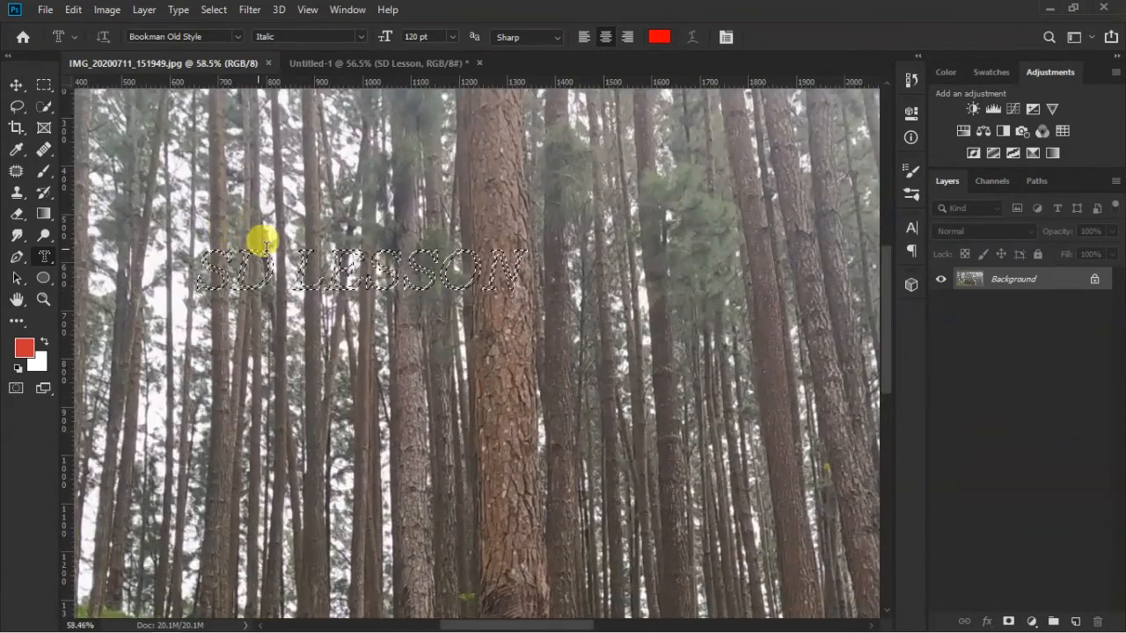
scroll(448, 262, "down", 2)
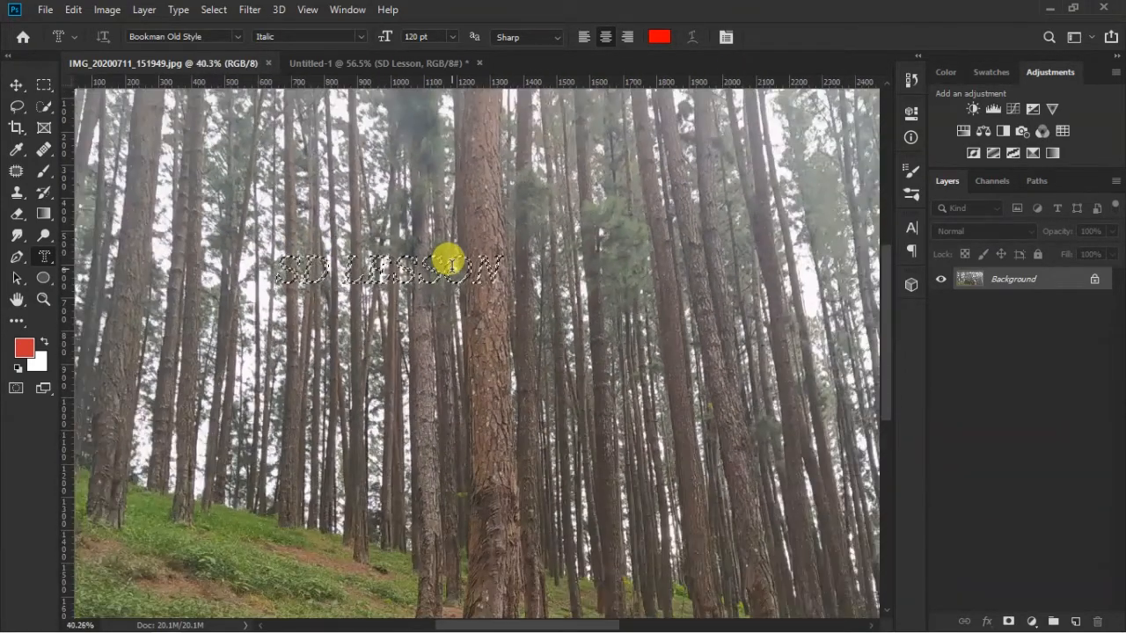
Unlock the forest photo's background layer and bring the pixels inside the "SD LESSON" selection into the Untitled-1 document
left_click(1093, 282)
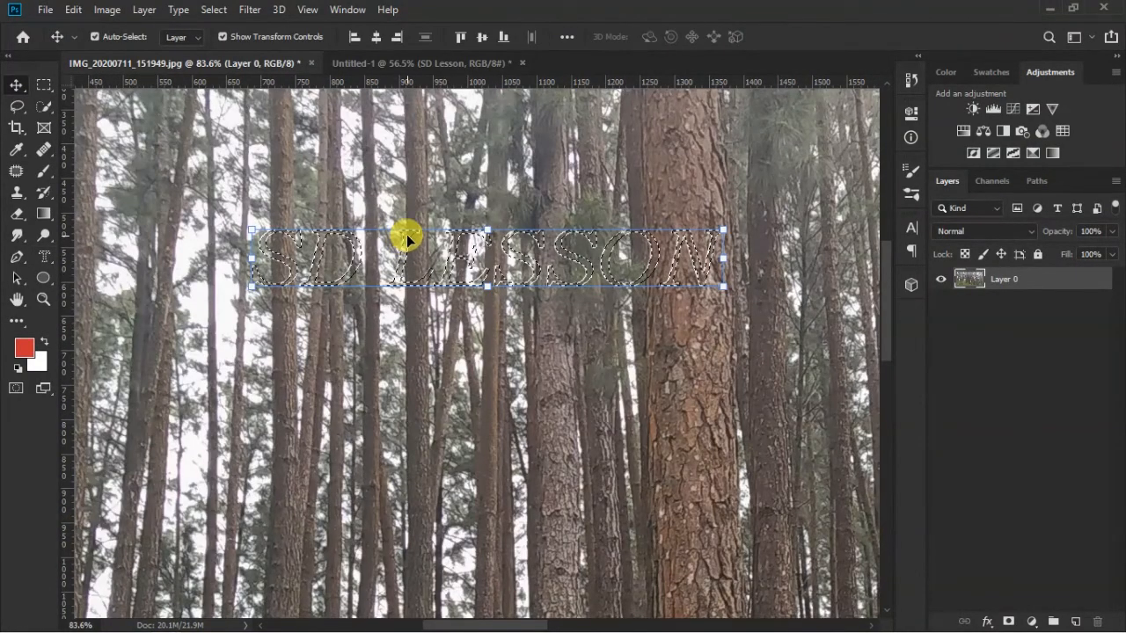
left_click_drag(406, 239, 215, 64)
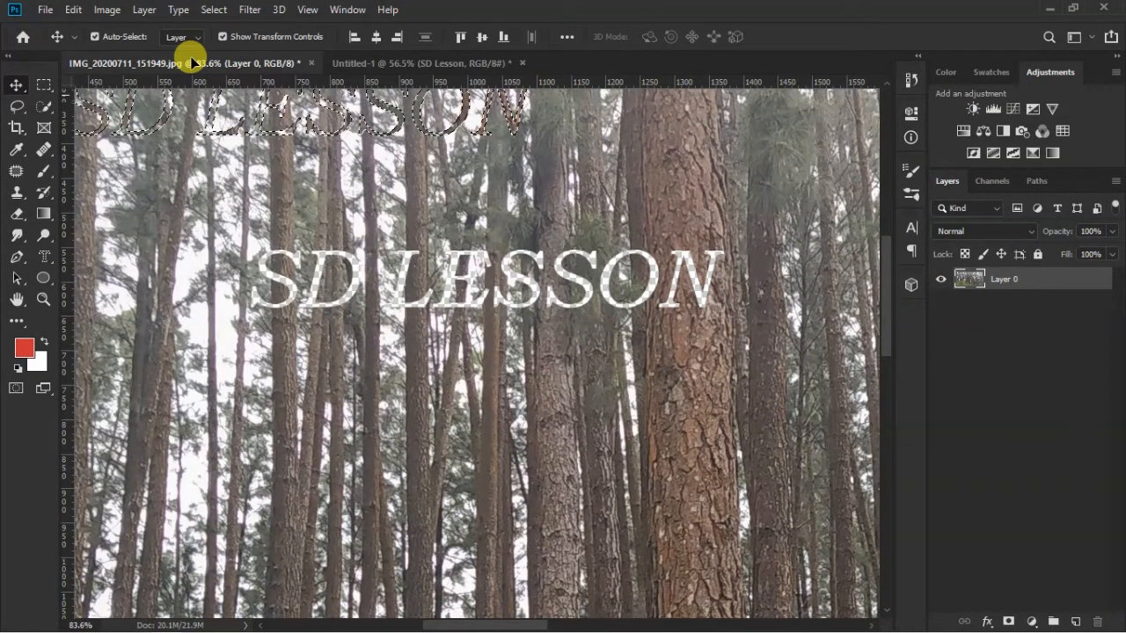
left_click(378, 63)
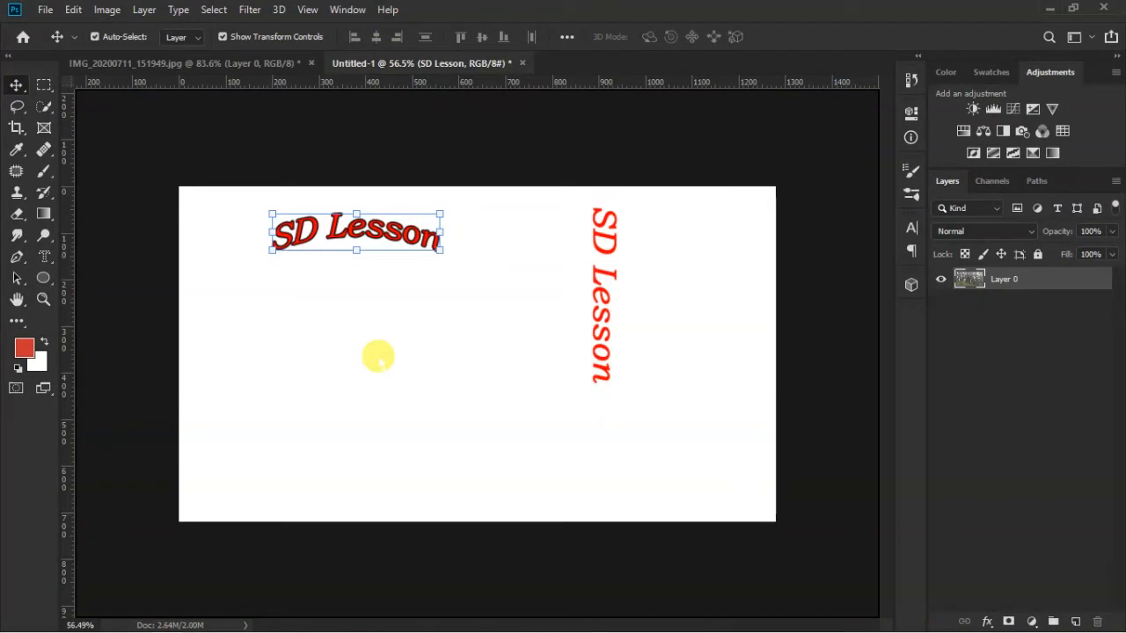
key("ctrl+v")
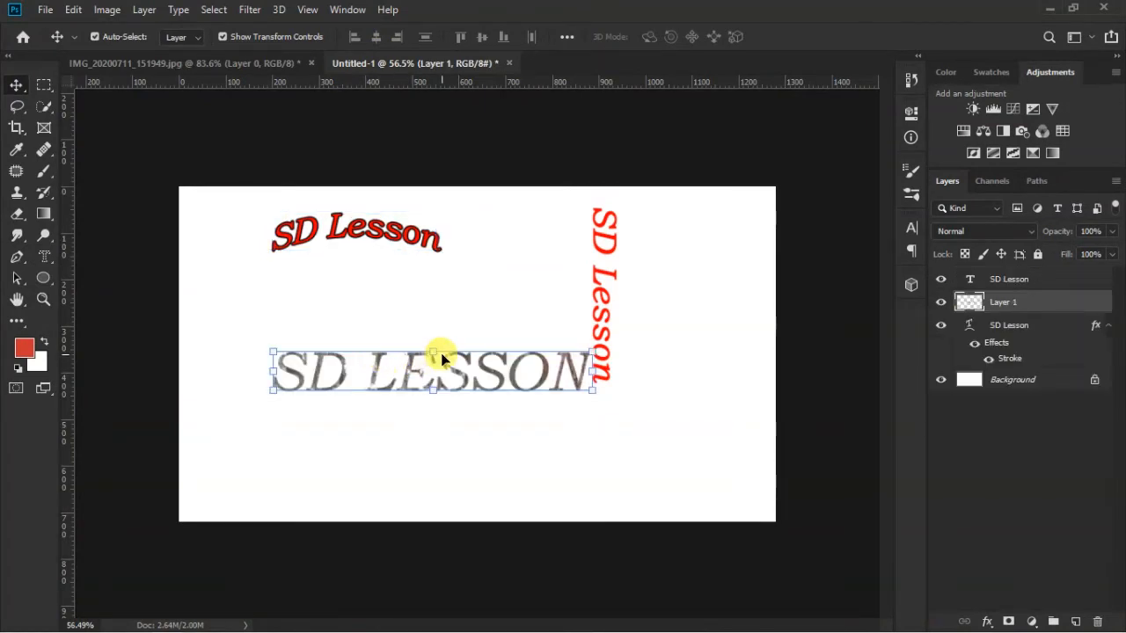
Position the photo-filled "SD LESSON" lettering below the arched text, clear of the vertical text
left_click_drag(442, 354, 388, 337)
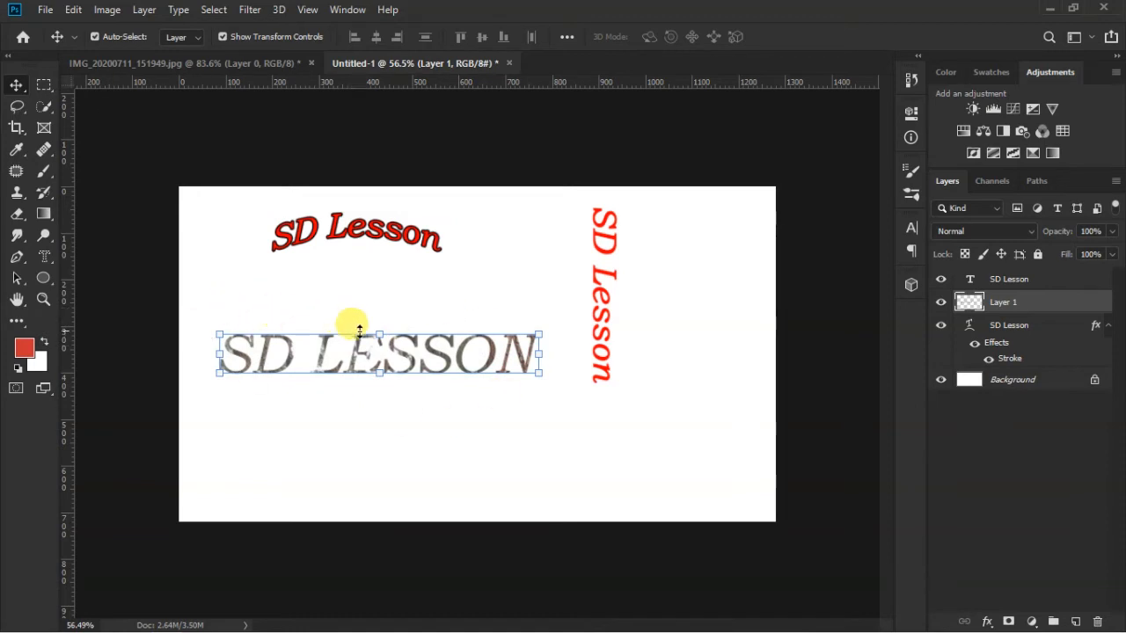
scroll(344, 369, "up", 5)
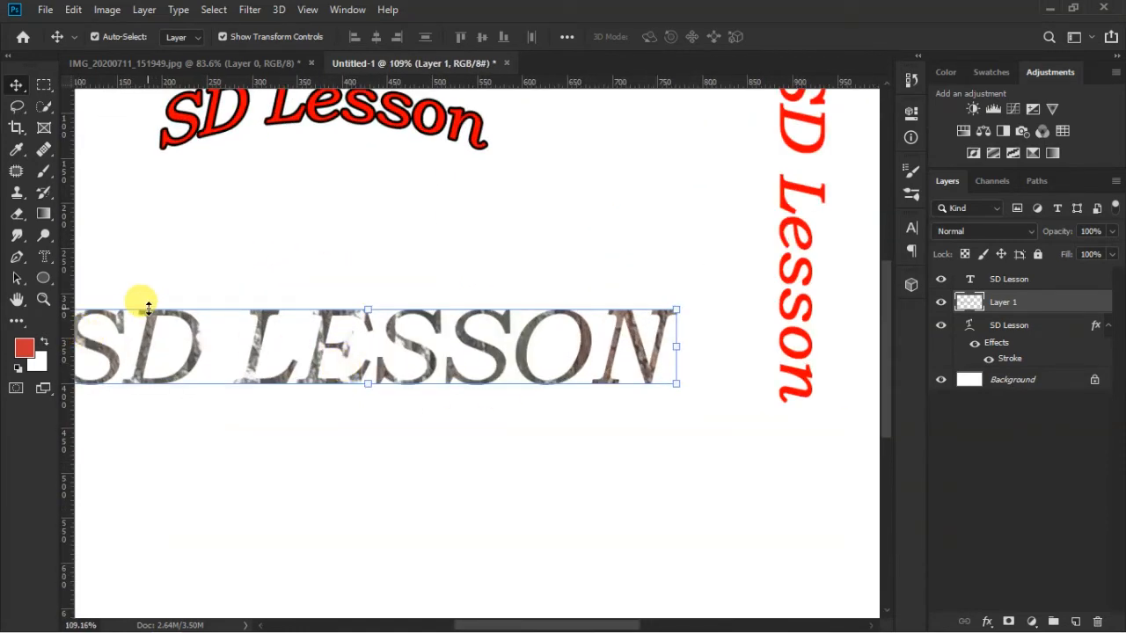
left_click_drag(153, 319, 197, 300)
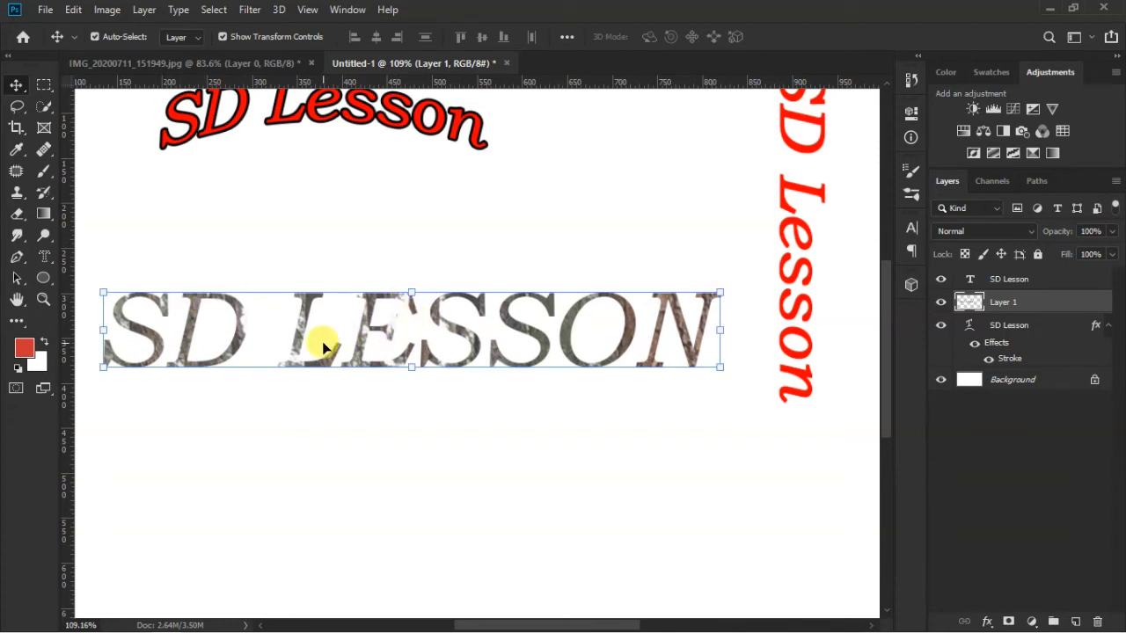
scroll(320, 370, "down", 1)
scroll(401, 347, "down", 4)
Make the "SD LESSON" text mask selection on the forest photo again and add an empty layer above the photo layer
left_click(44, 256)
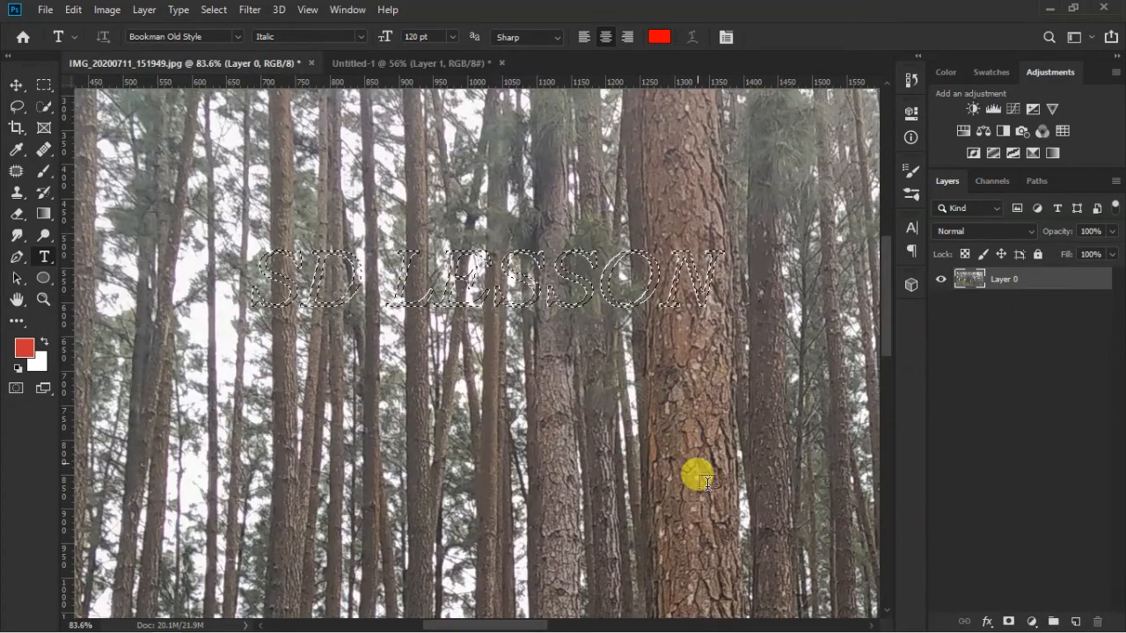
left_click(1074, 622)
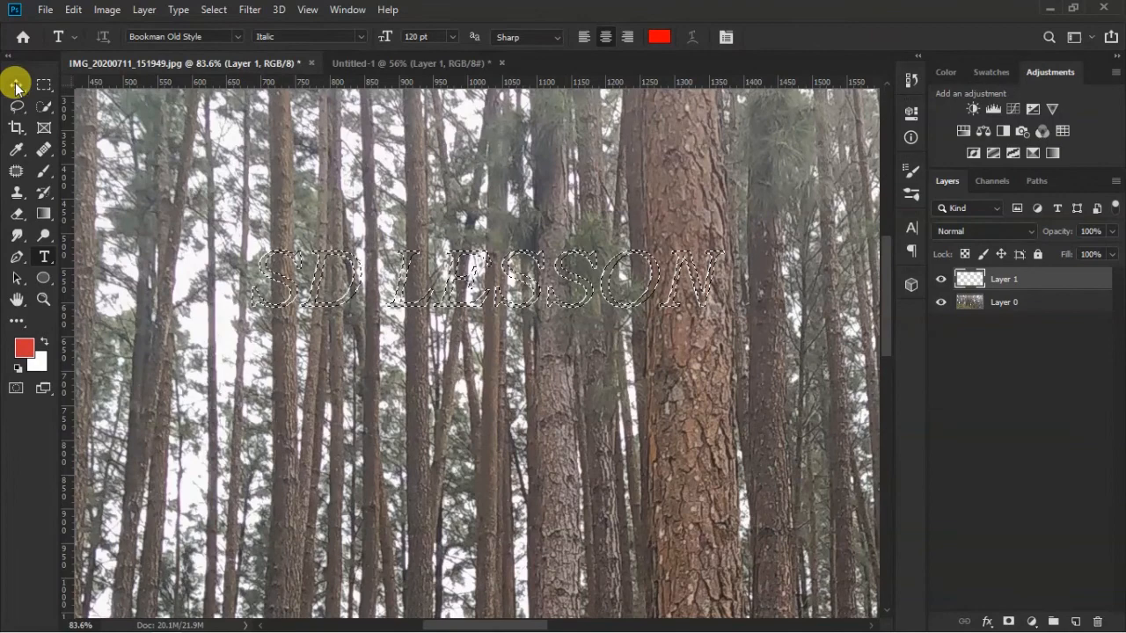
left_click(15, 84)
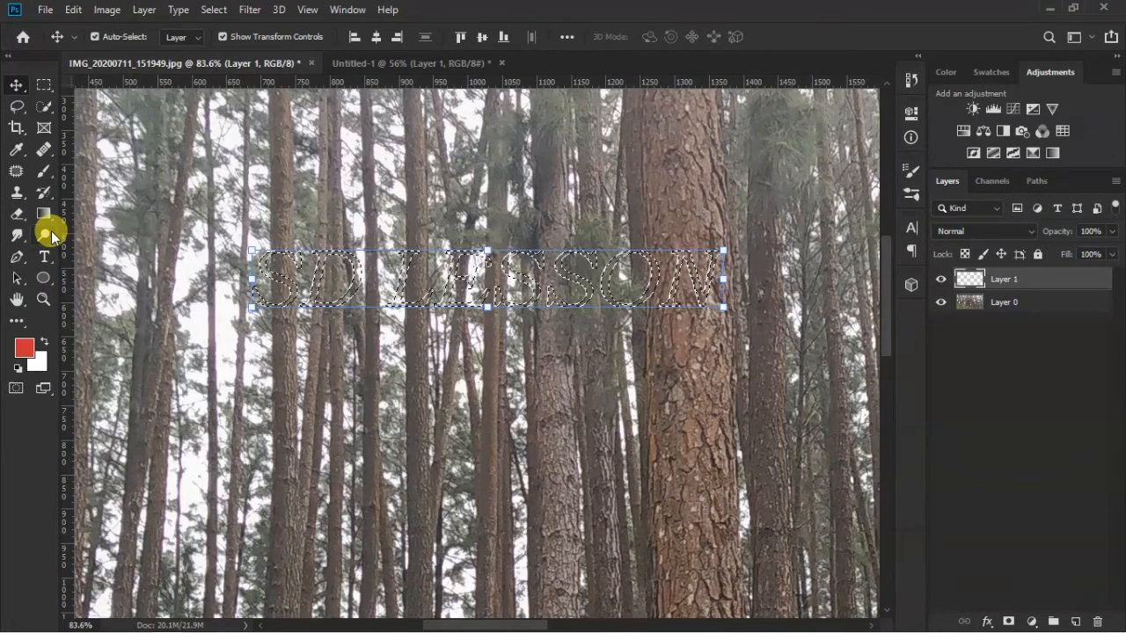
Fill the "SD LESSON" selection on the new layer with the blue-to-white radial gradient, running from the first S to the final N
key("g")
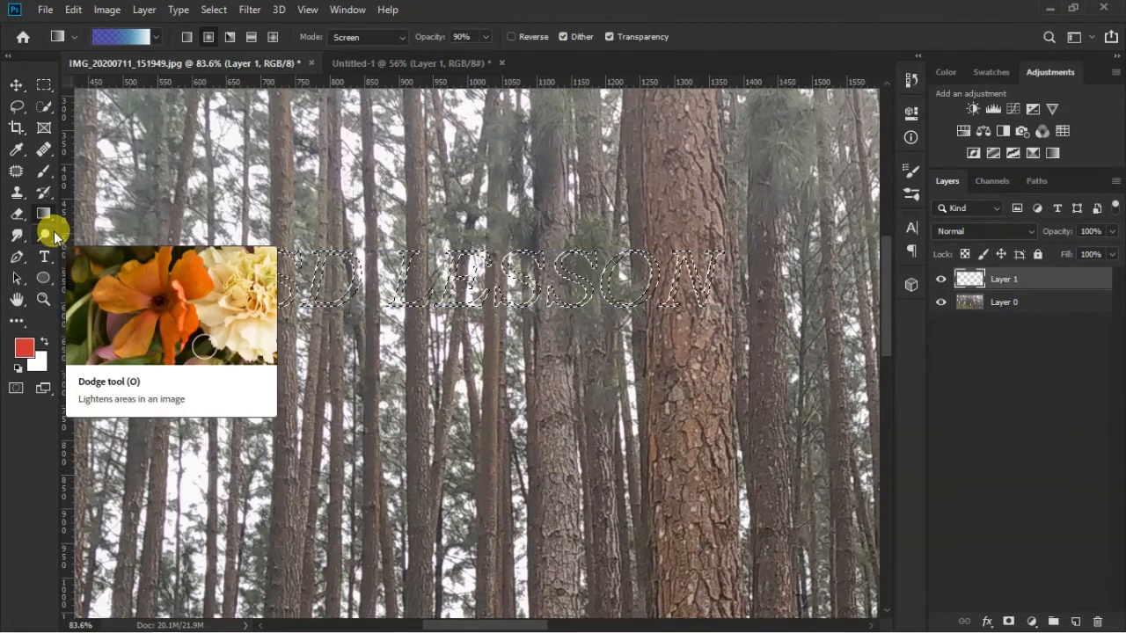
left_click(137, 37)
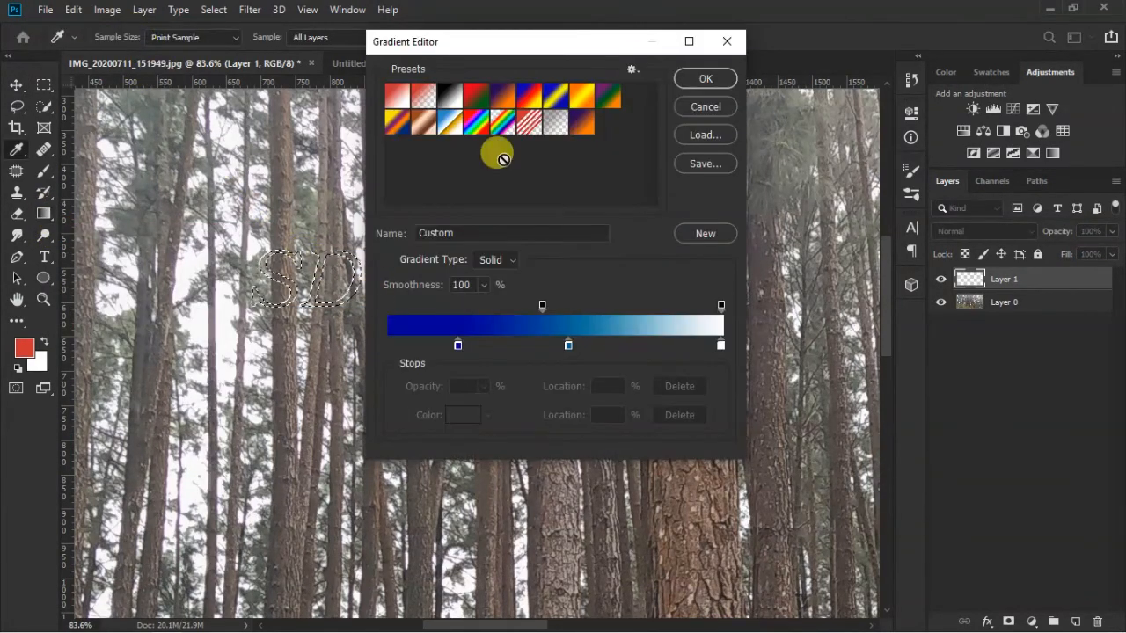
left_click(706, 78)
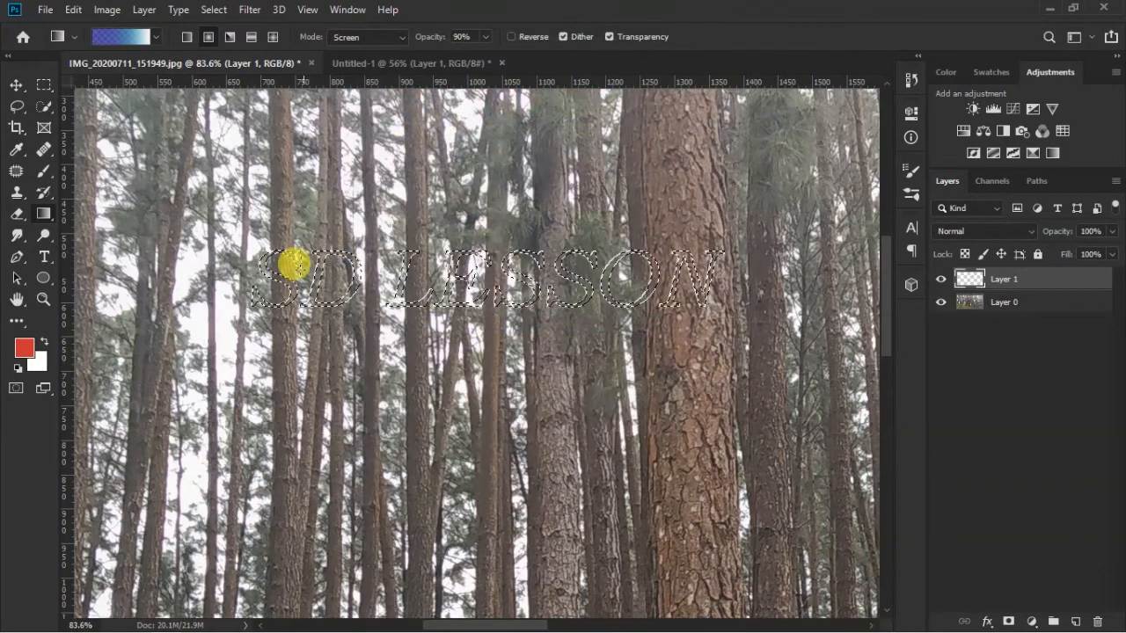
left_click_drag(262, 274, 397, 273)
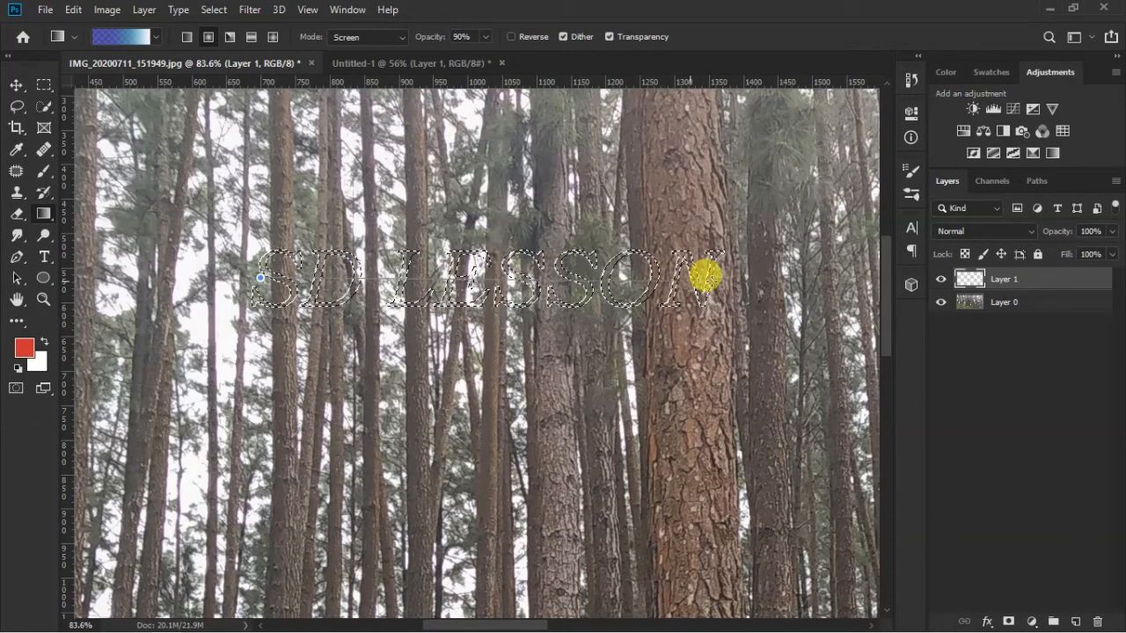
left_click_drag(702, 276, 704, 275)
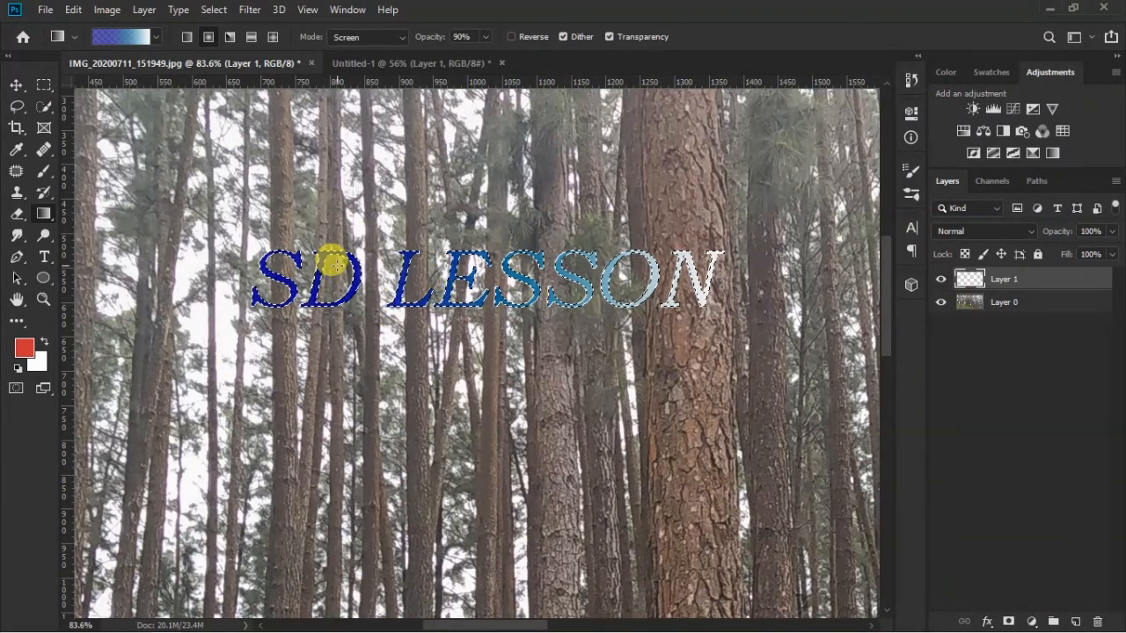
Move the gradient-filled "SD LESSON" lettering into the Untitled-1 document and position it below the photo-filled lettering
left_click(16, 85)
left_click_drag(319, 264, 283, 408)
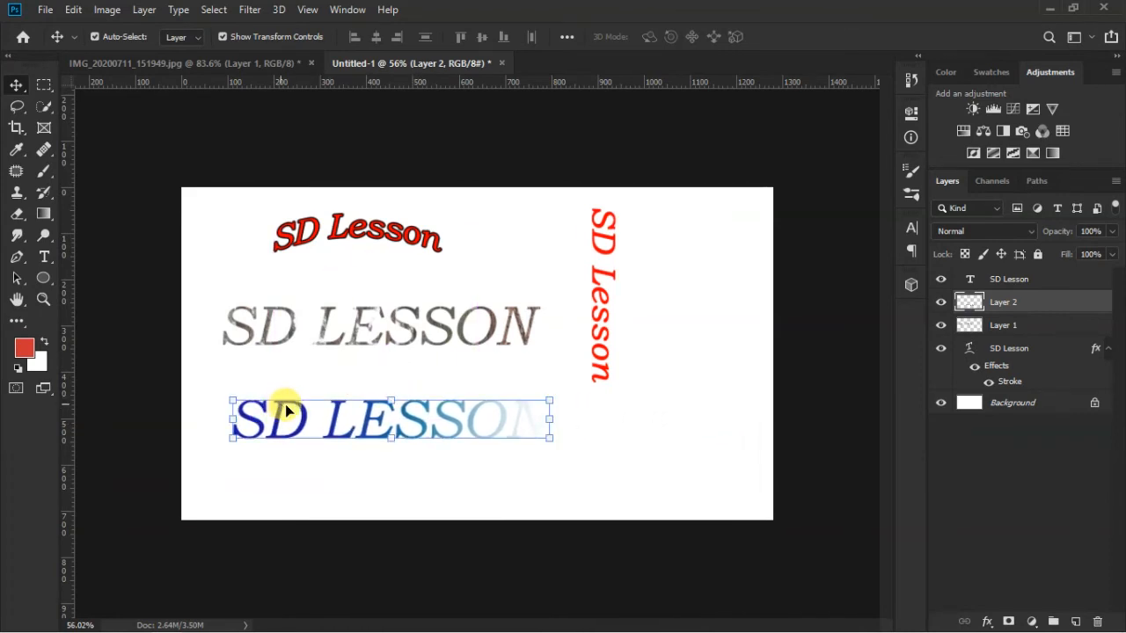
left_click(562, 418)
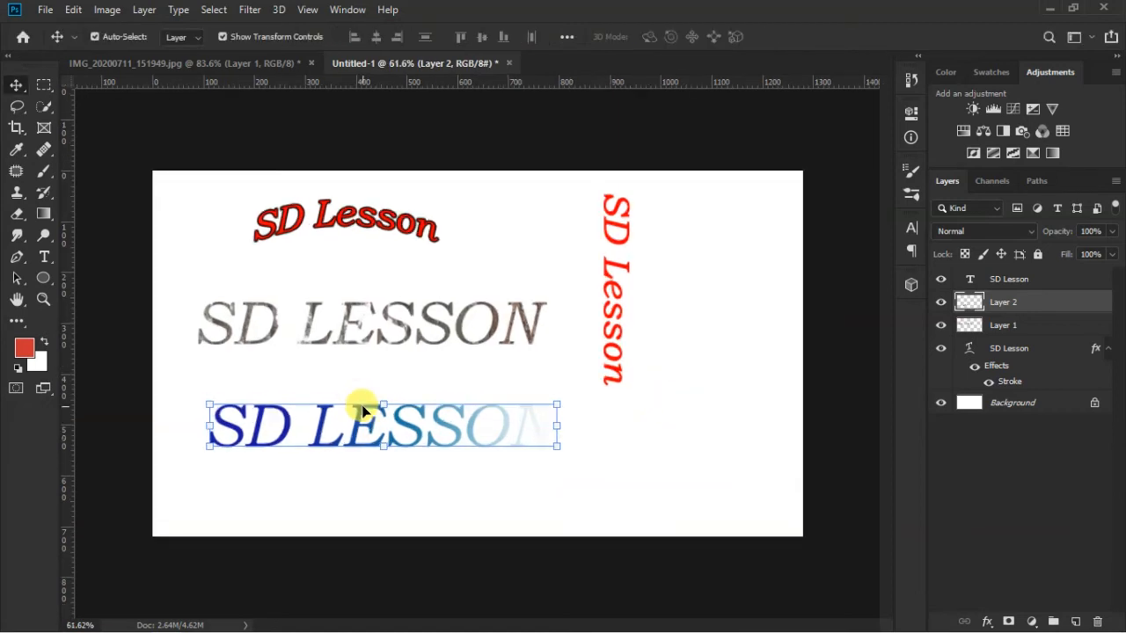
left_click_drag(364, 410, 340, 400)
key("ctrl+0")
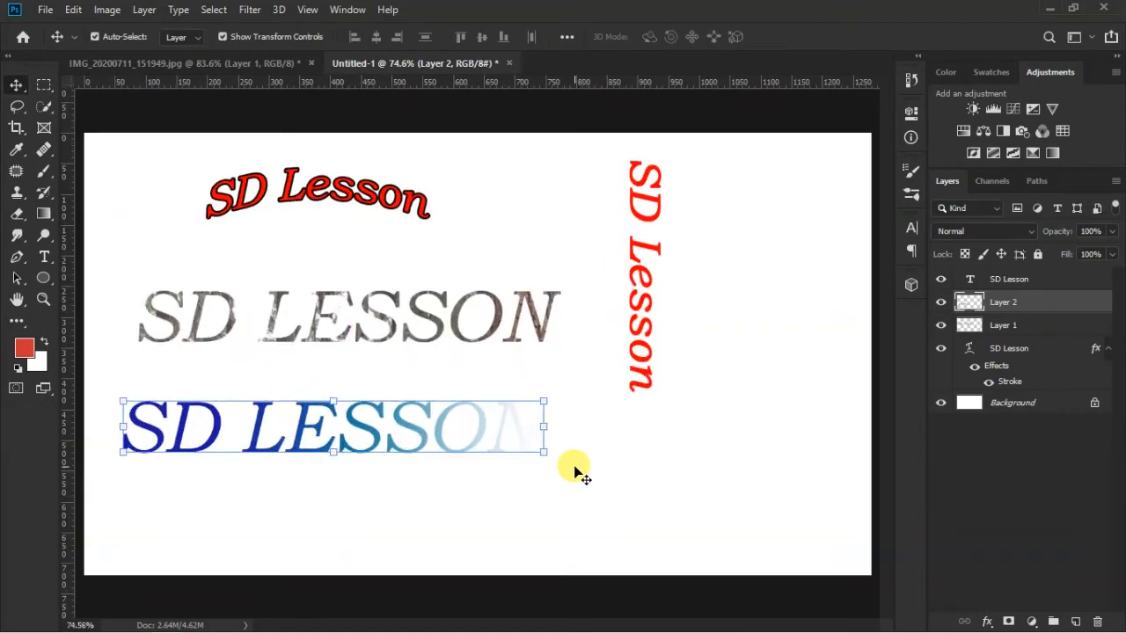
key("ctrl+minus")
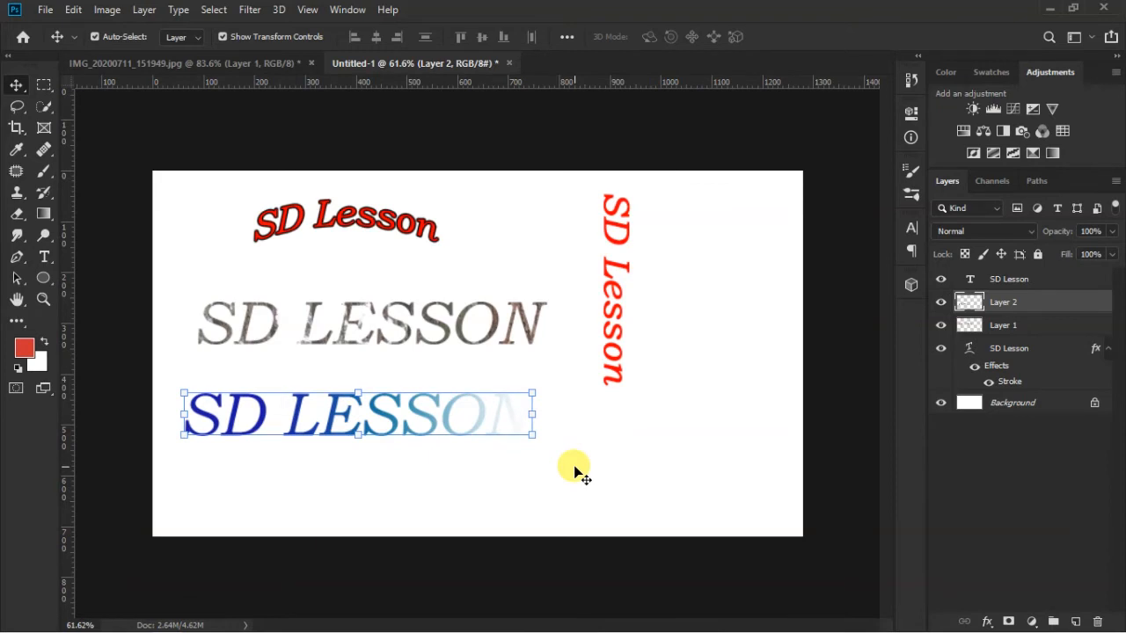
Hide the vertical text, the gradient-filled and photo-filled lettering, and the arched text, leaving only the white background layer shown
left_click(614, 266)
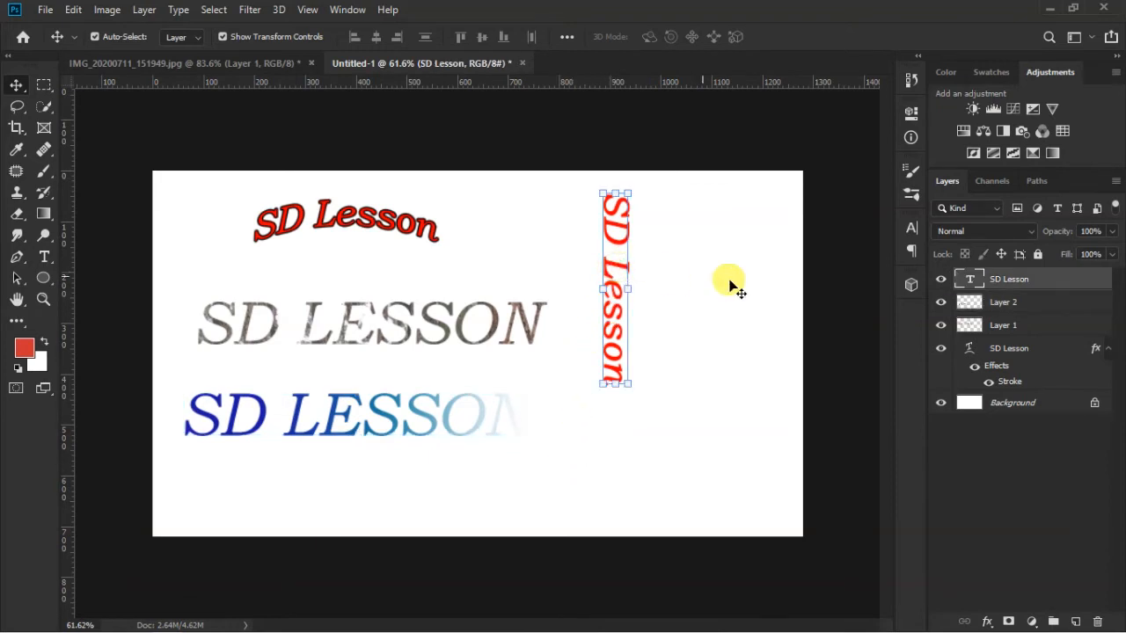
left_click(937, 278)
scroll(686, 284, "down", 1)
scroll(752, 258, "up", 3)
scroll(751, 258, "down", 4)
scroll(751, 256, "up", 1)
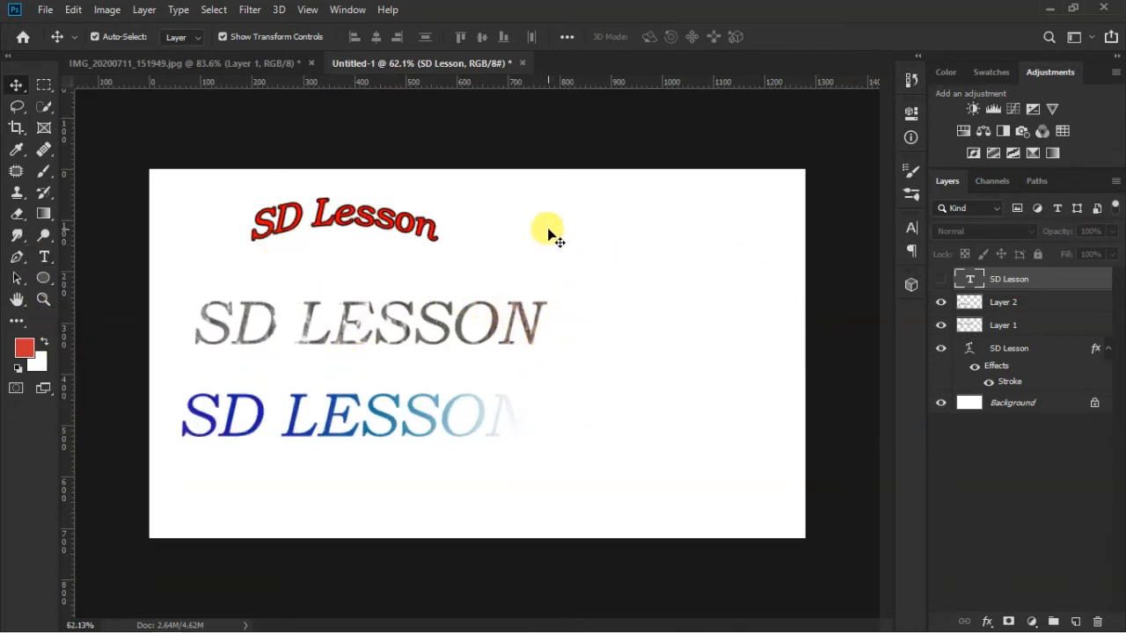
scroll(580, 225, "up", 1)
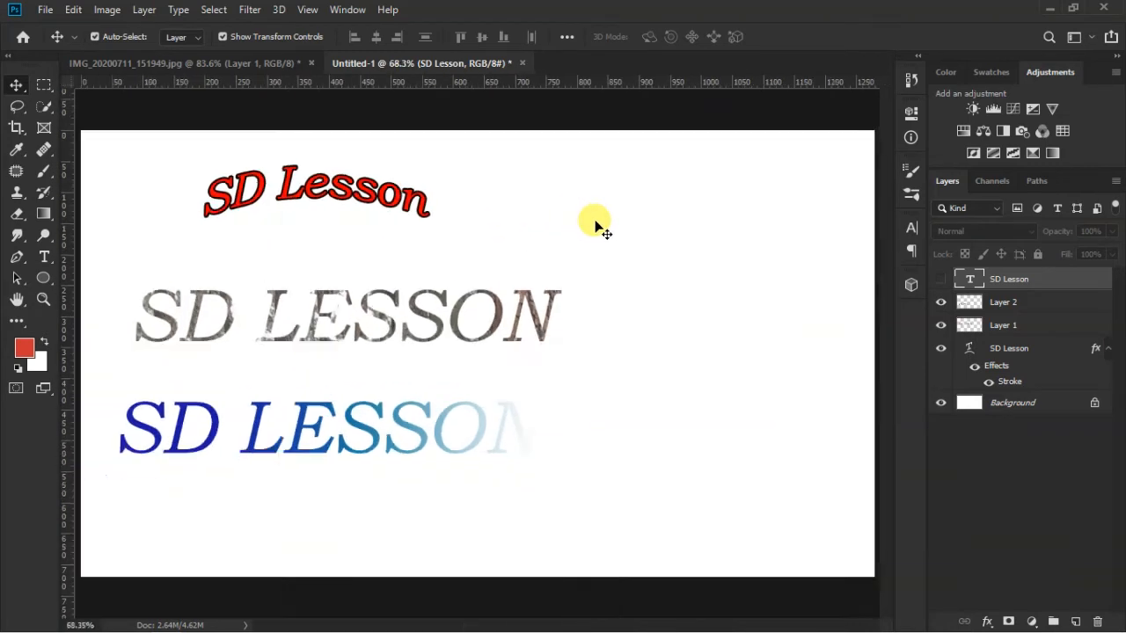
scroll(593, 221, "down", 1)
scroll(704, 227, "up", 1)
scroll(705, 227, "down", 2)
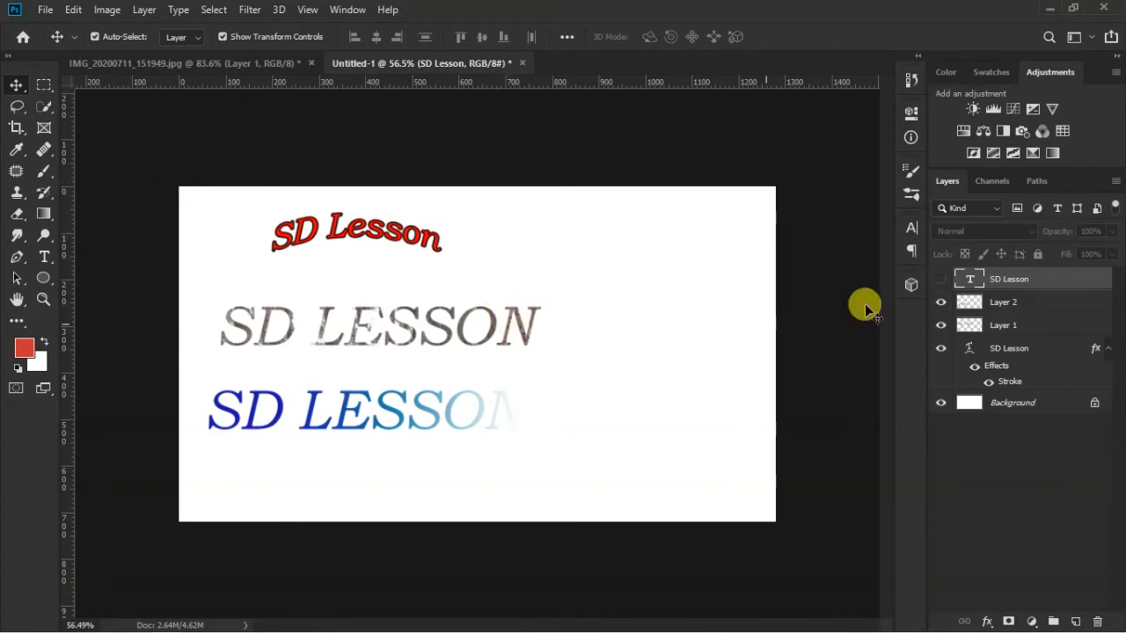
left_click_drag(941, 302, 936, 359)
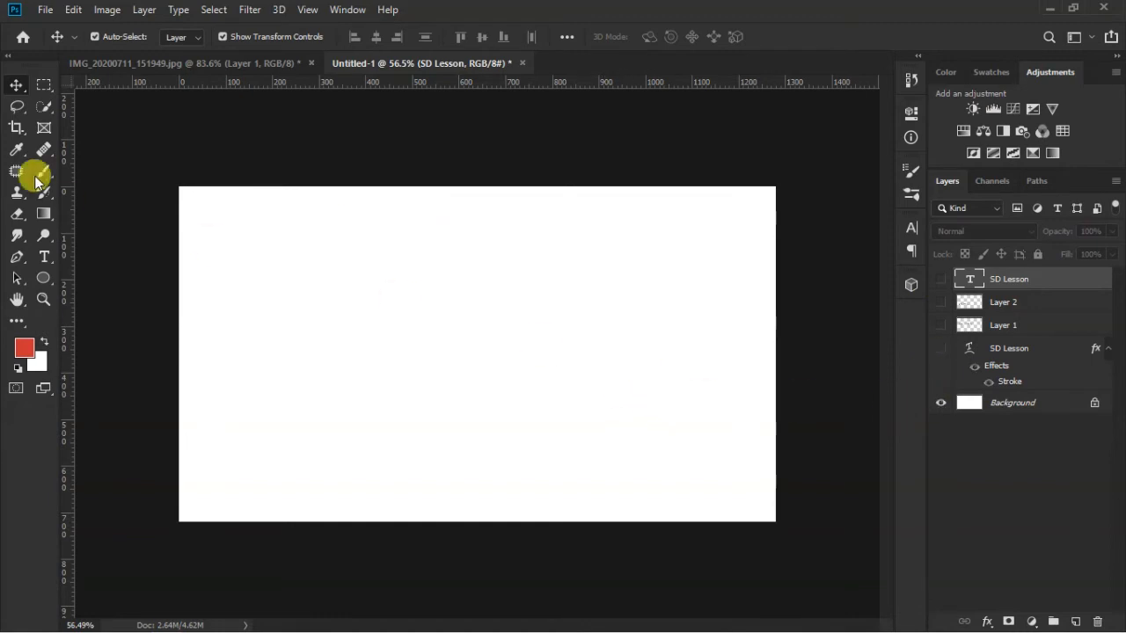
Add the horizontal text "SD Lesson" in the upper part of the blank canvas and commit it
left_click(44, 256)
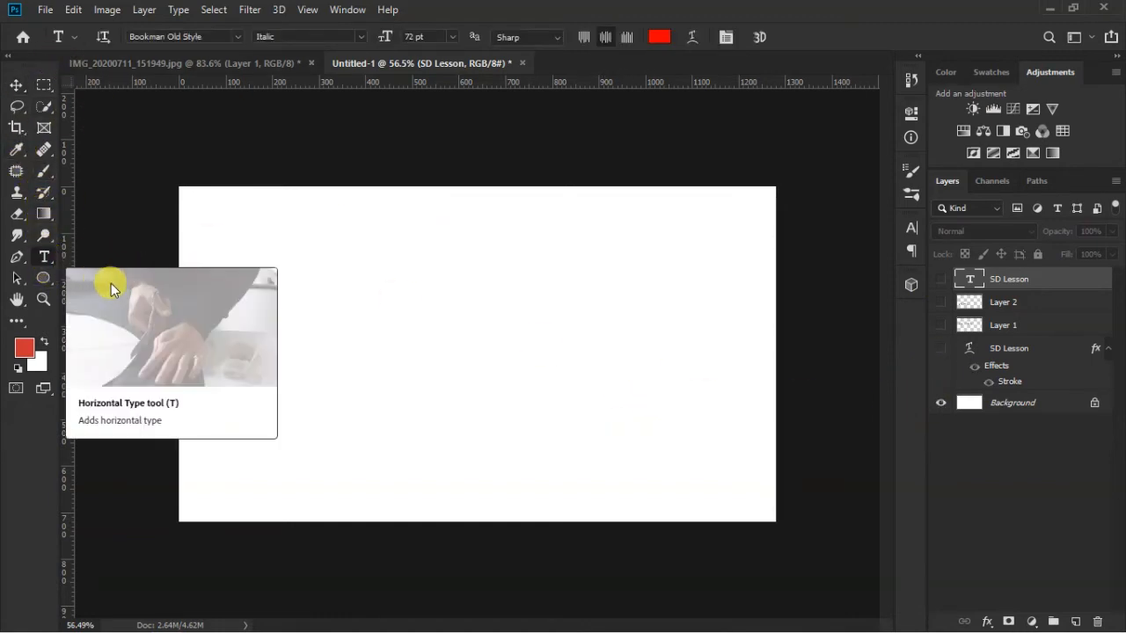
left_click(323, 276)
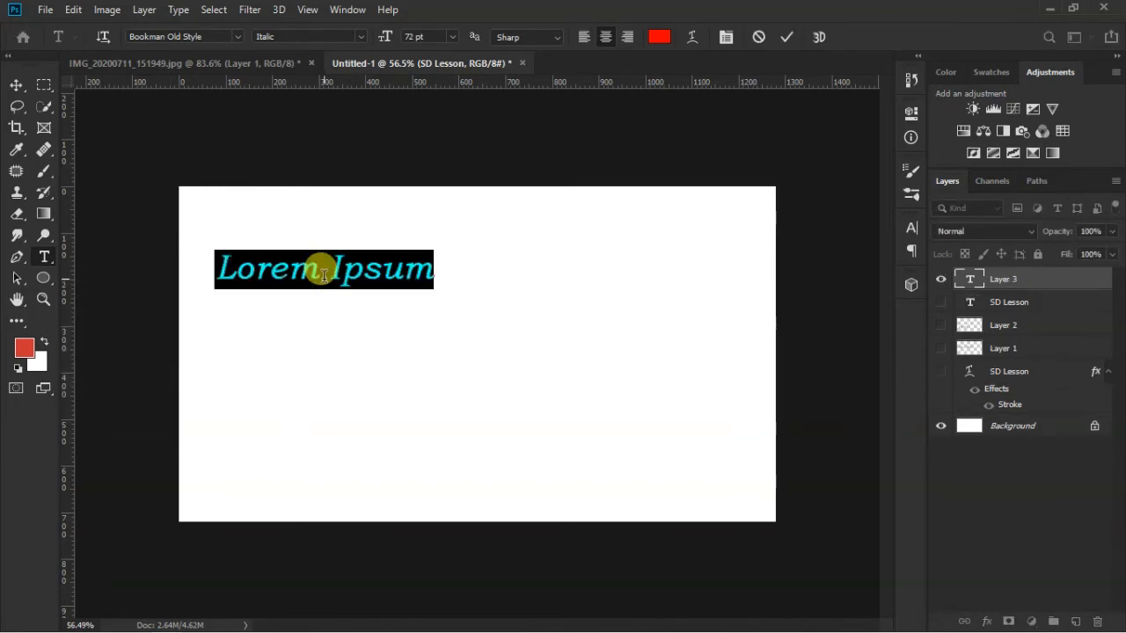
type("SD")
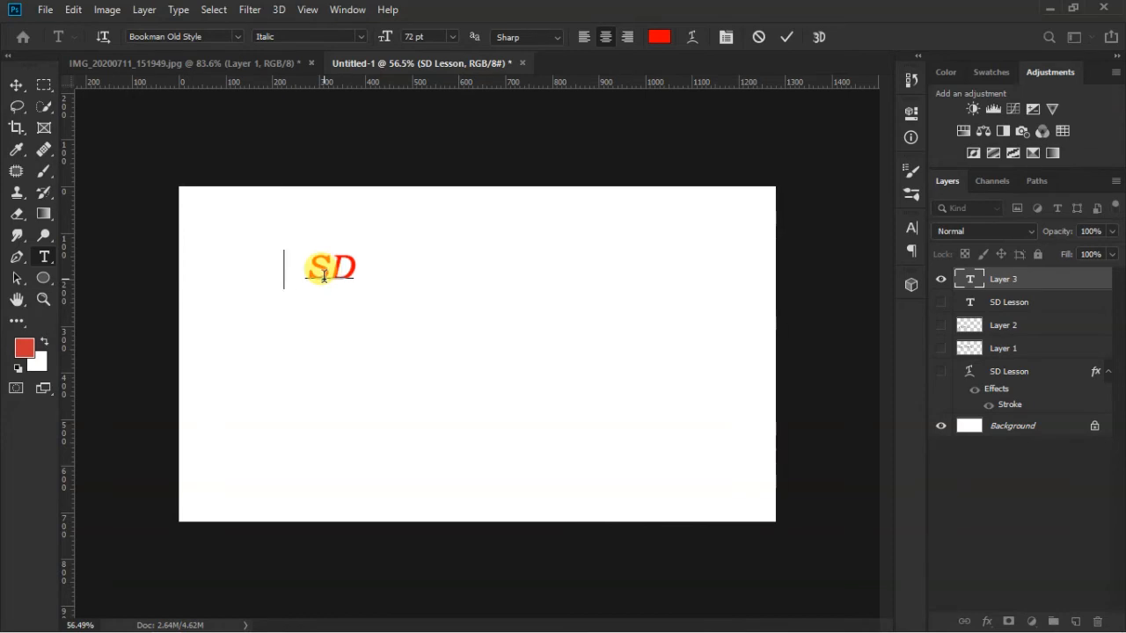
type(" Lesson")
key("Home")
scroll(410, 256, "up", 1)
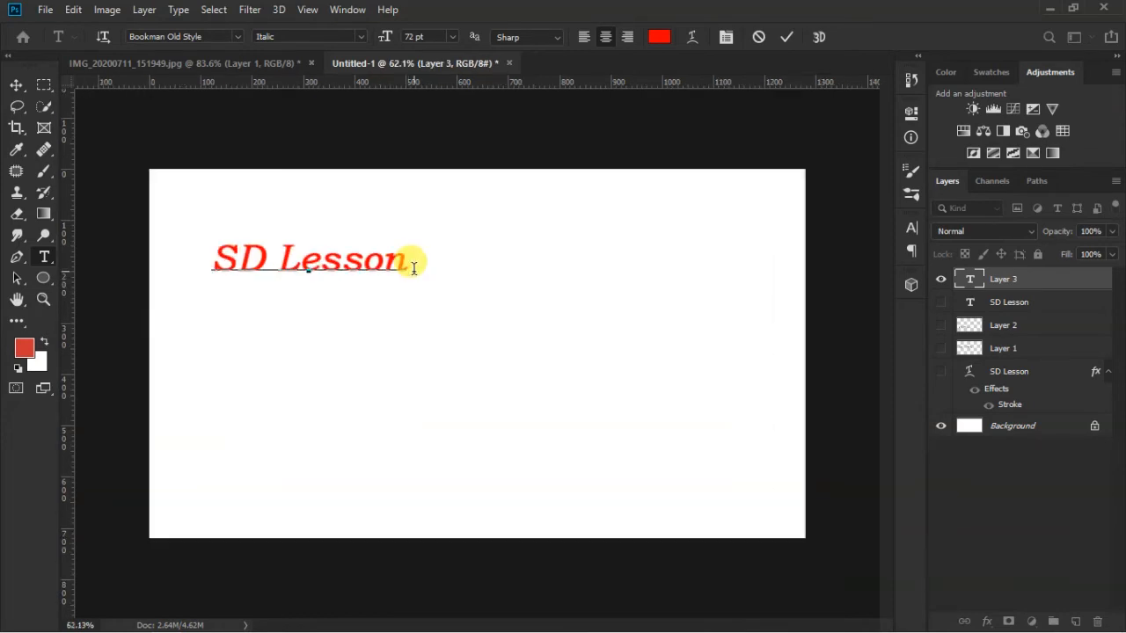
left_click(789, 37)
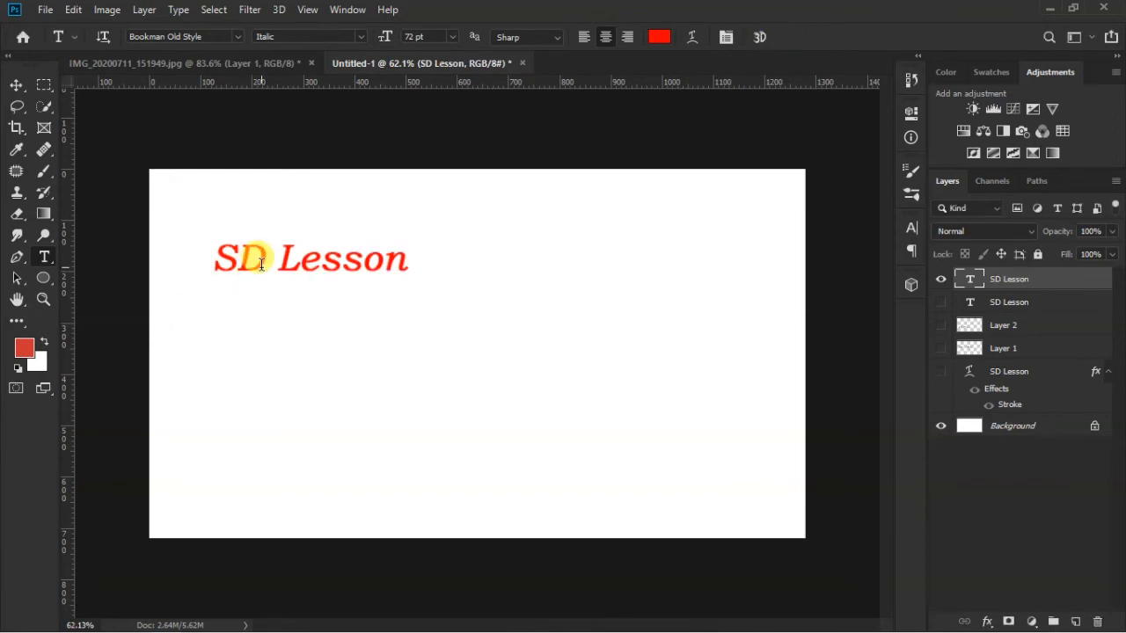
Try to create a work path from the new horizontal "SD Lesson" text layer
scroll(252, 255, "up", 1)
left_click(16, 85)
right_click(1022, 278)
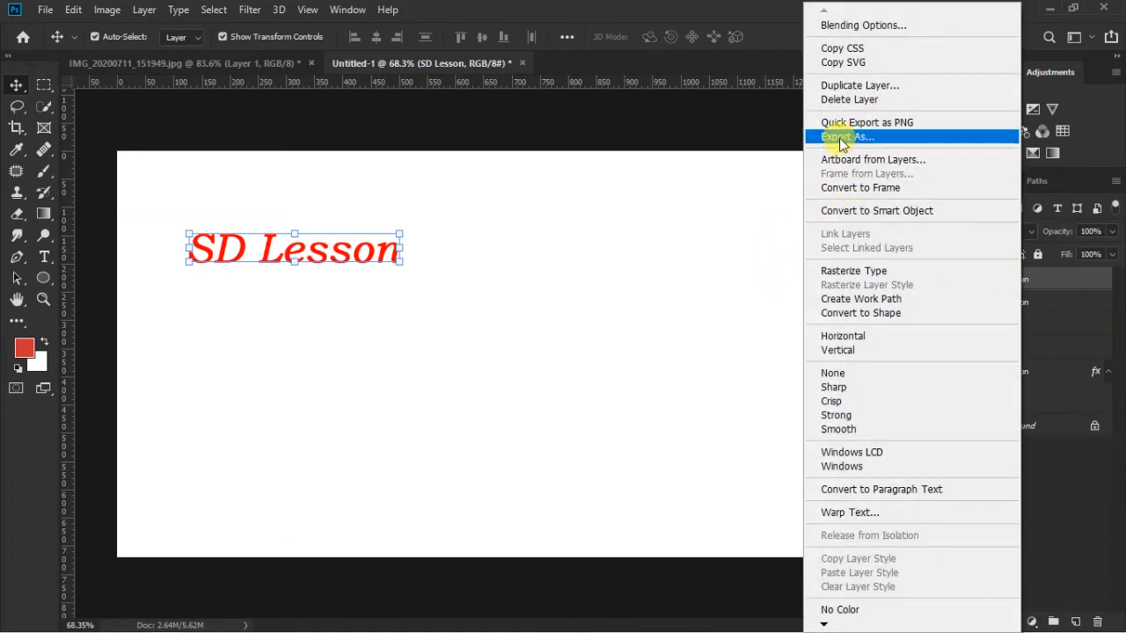
left_click(884, 295)
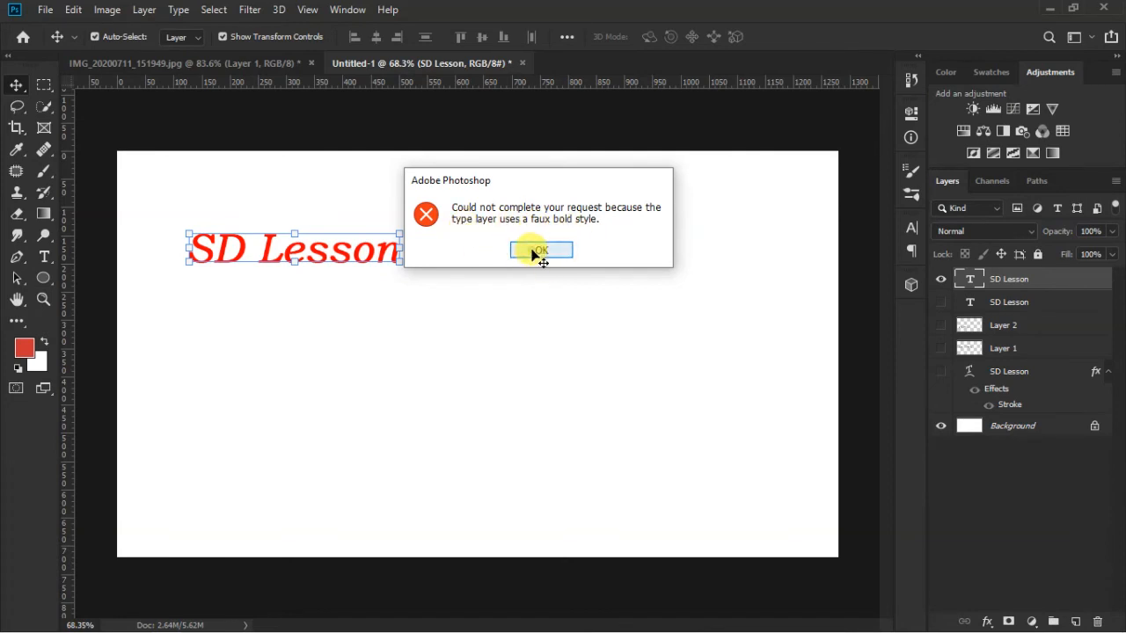
left_click(536, 252)
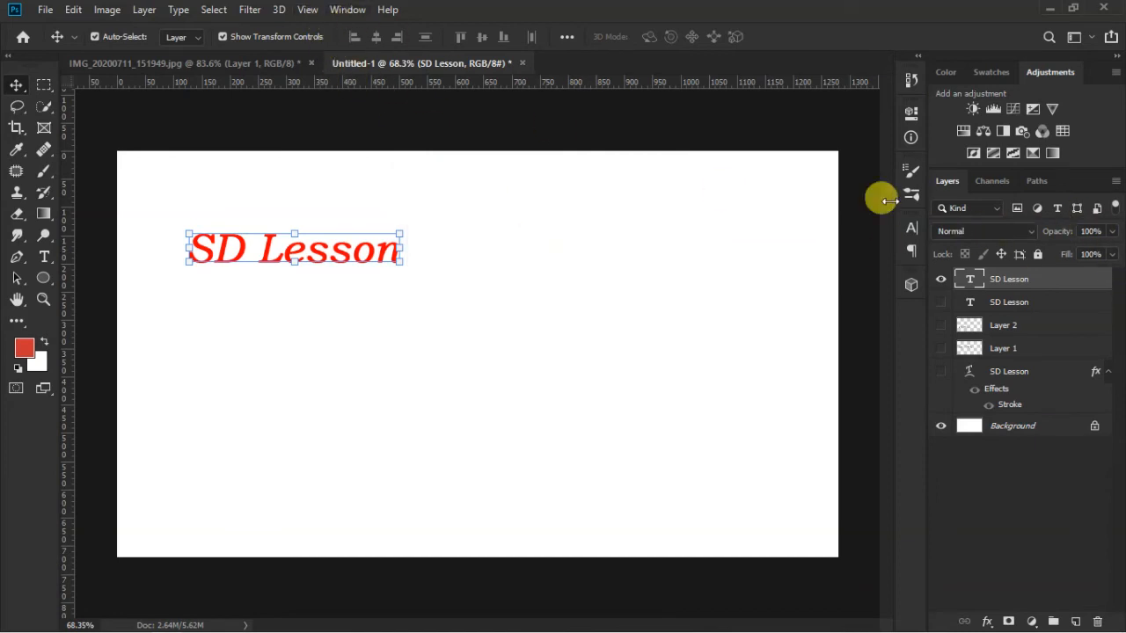
Turn off Faux Bold in the character settings of the horizontal "SD Lesson" text
left_click(339, 10)
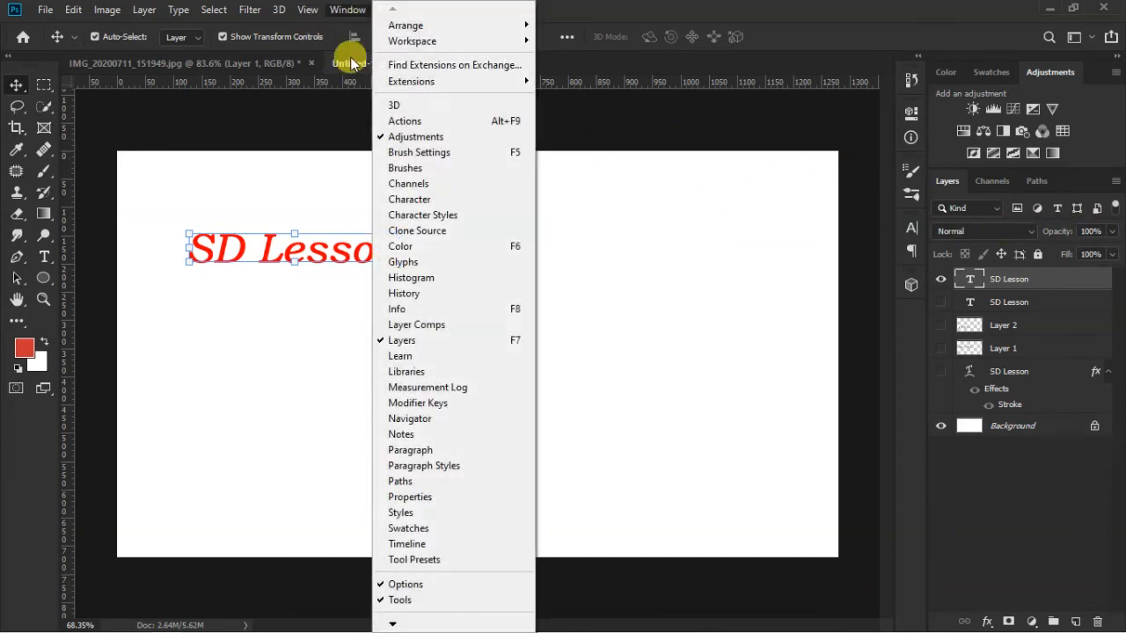
left_click(411, 201)
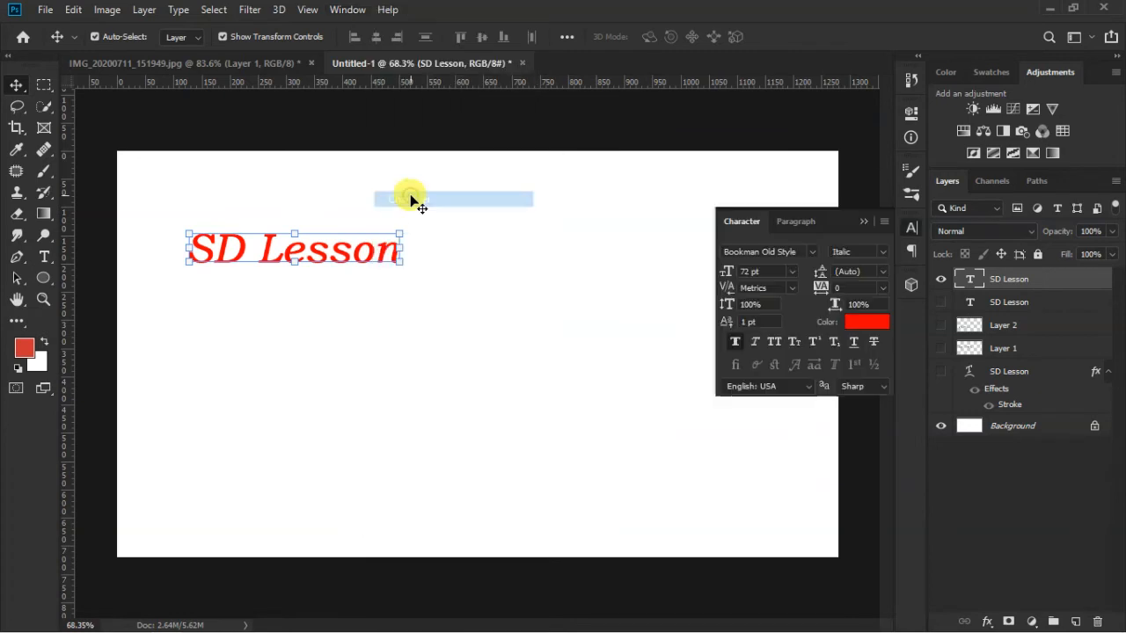
left_click(731, 342)
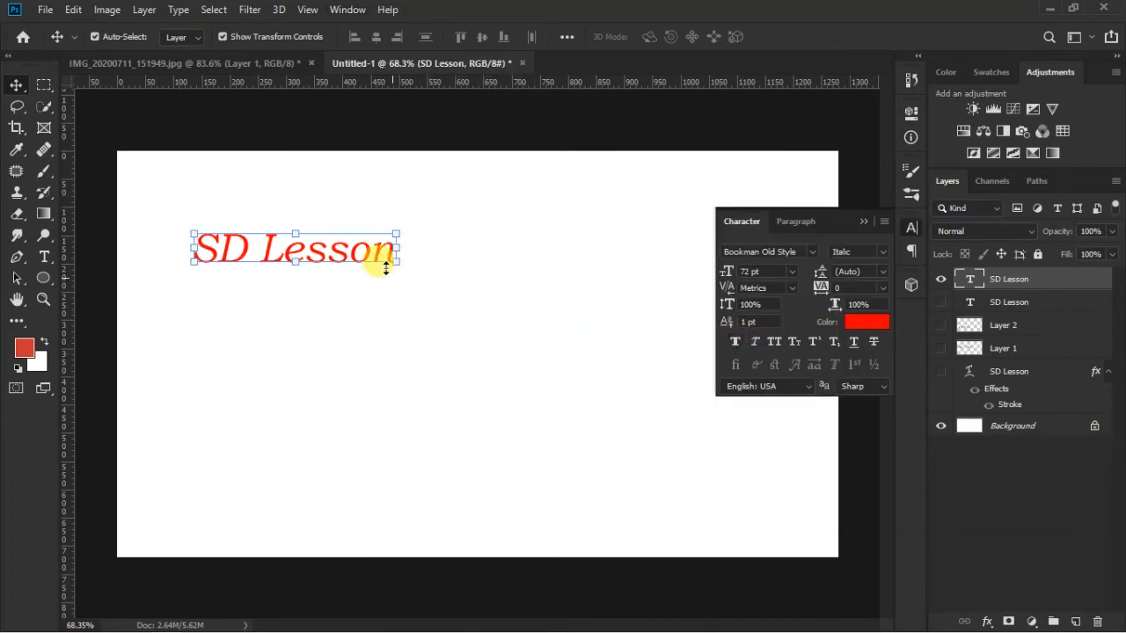
left_click(863, 225)
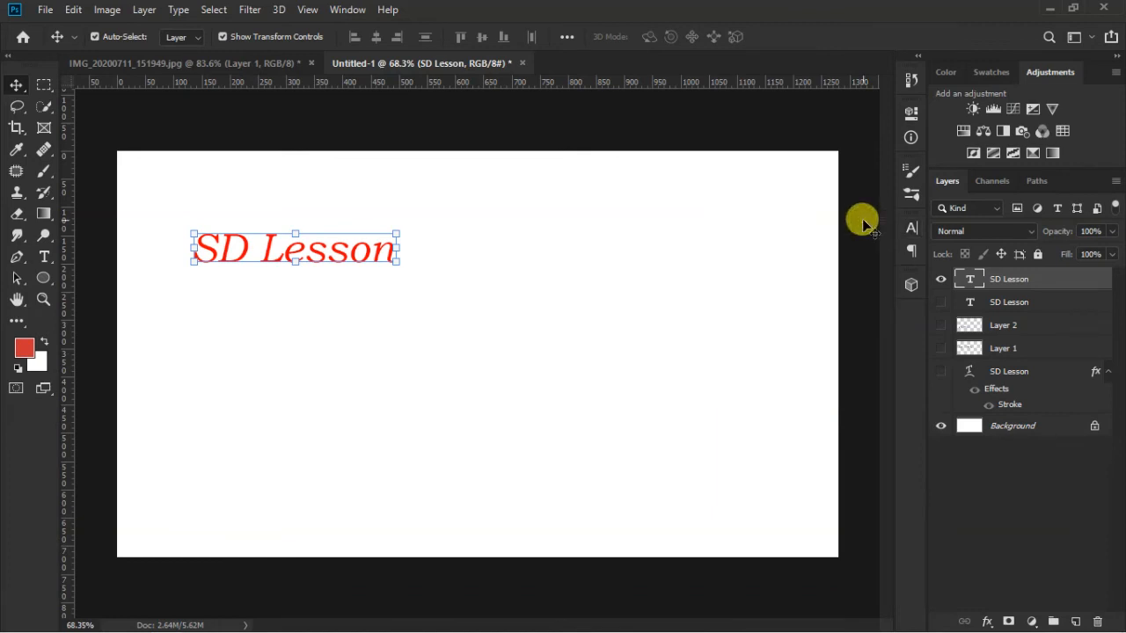
Create a work path from the horizontal "SD Lesson" text layer with its faux bold removed
right_click(1065, 280)
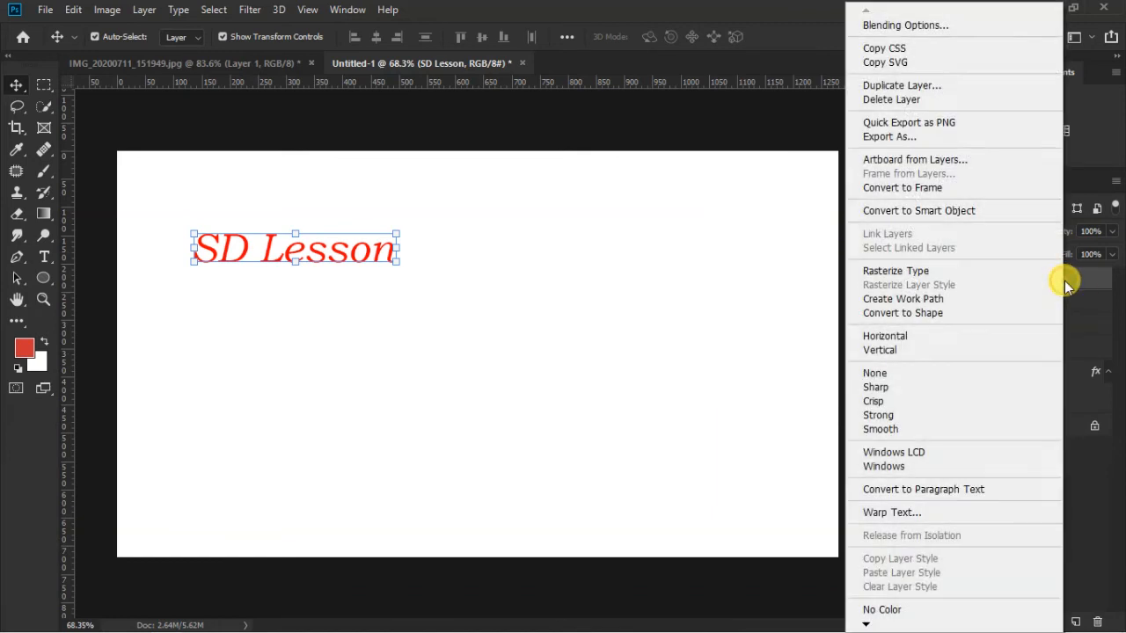
left_click(936, 304)
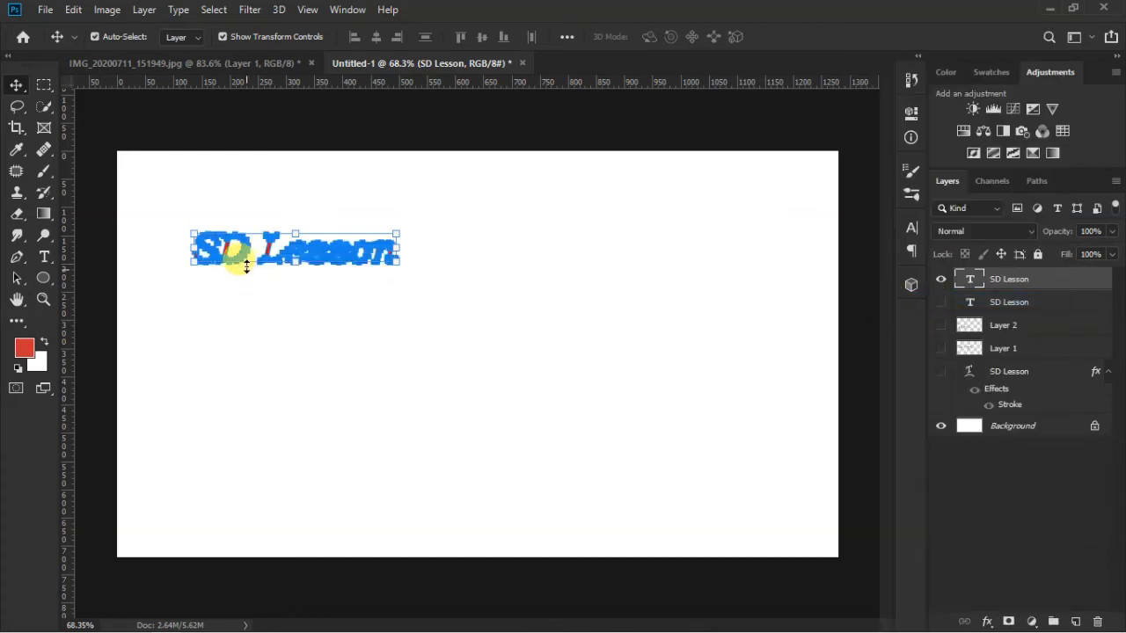
key("ctrl+0")
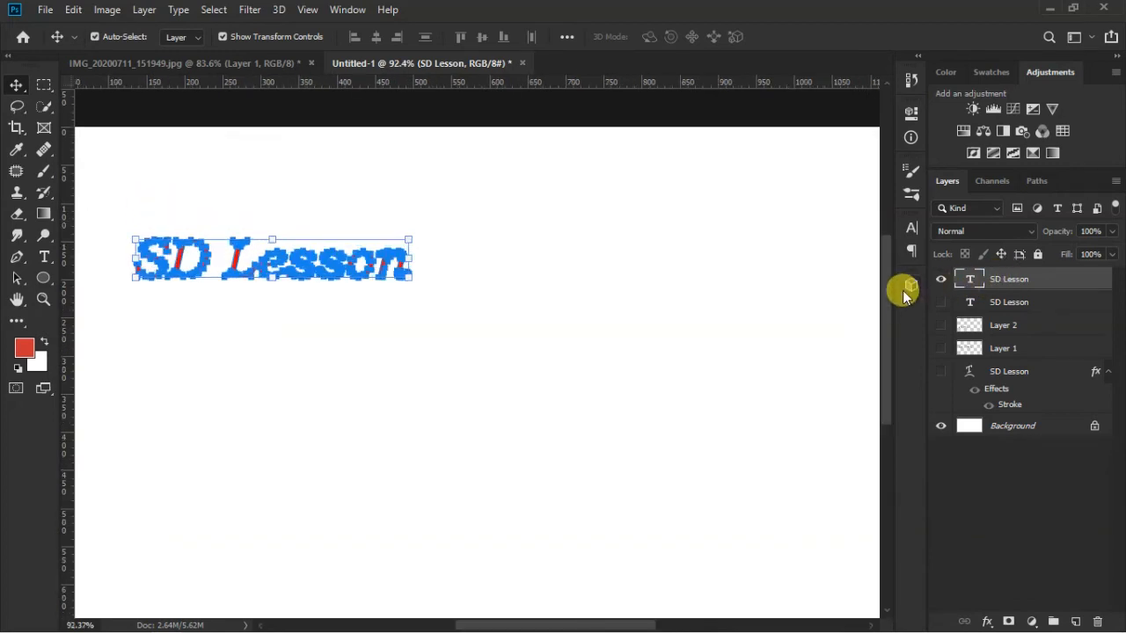
Hide the topmost "SD Lesson" text layer, activate the Direct Selection tool and deselect the lettering path's anchor points
left_click(941, 279)
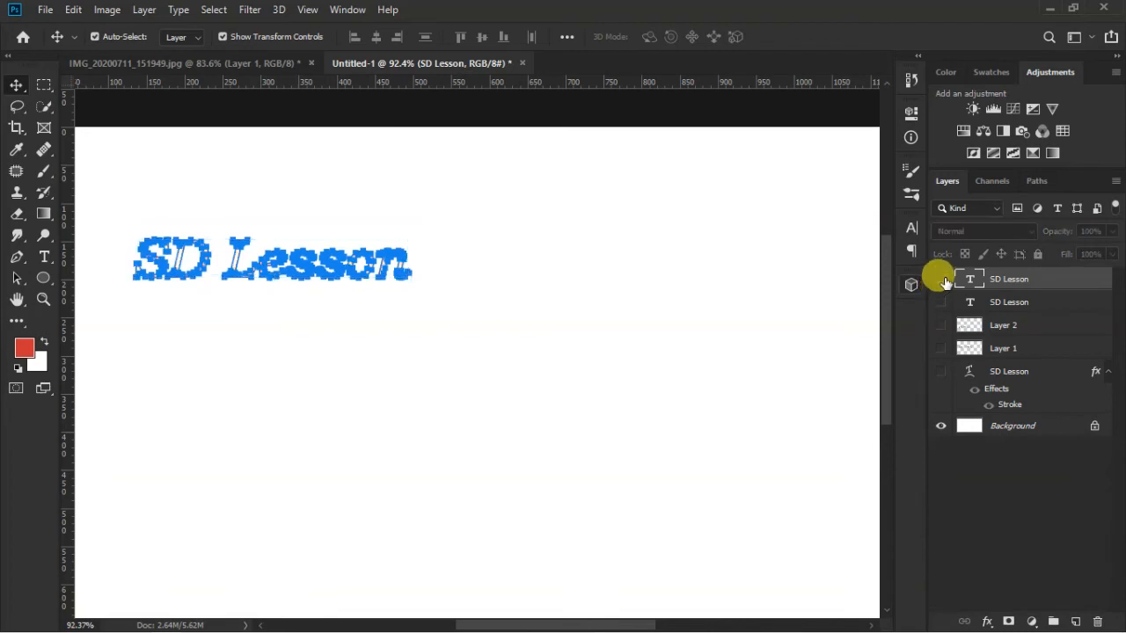
left_click(490, 344)
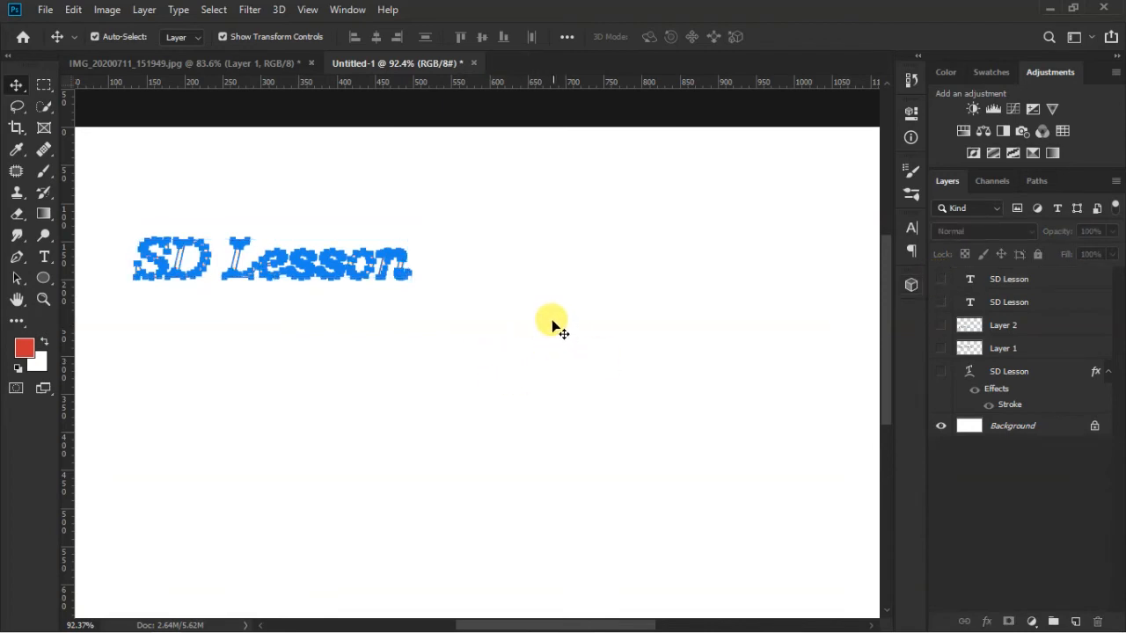
left_click(16, 278)
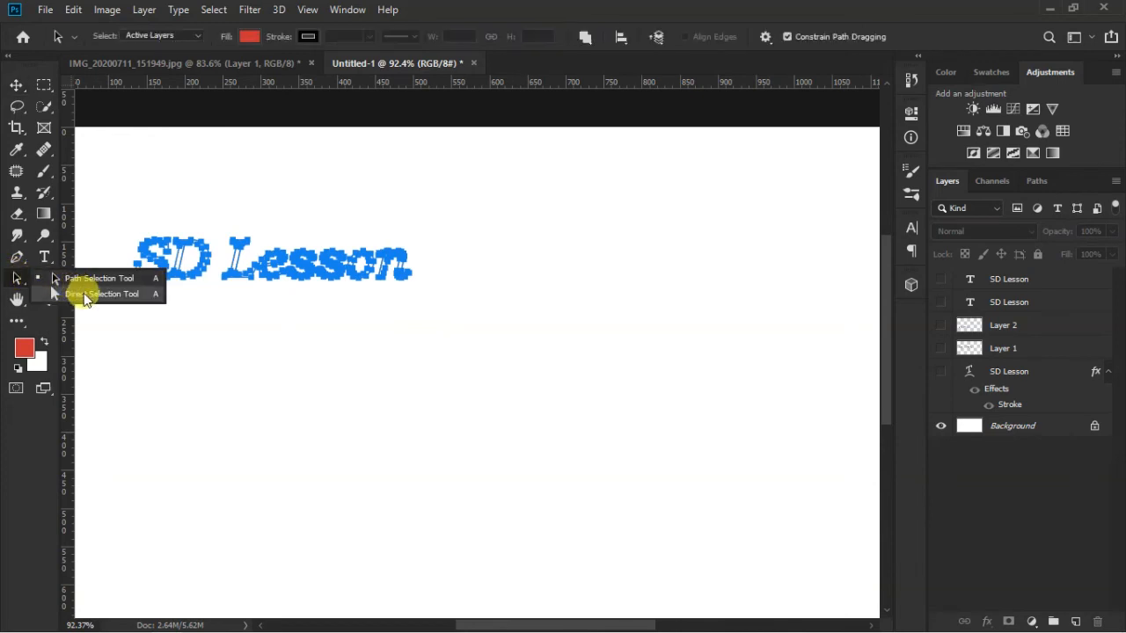
left_click(121, 297)
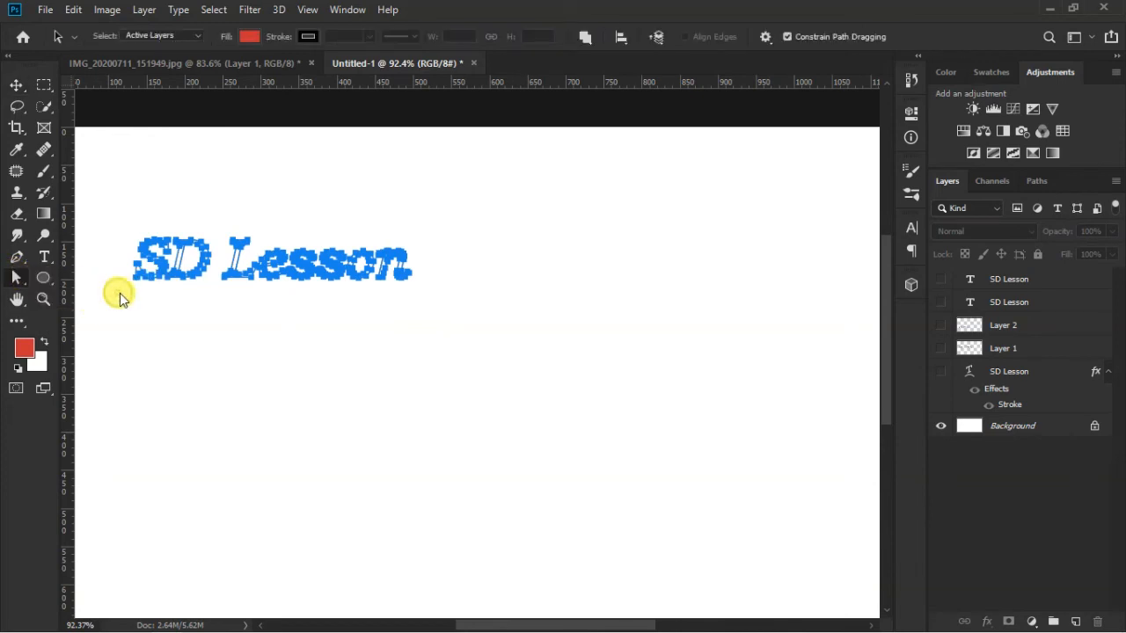
left_click(220, 231)
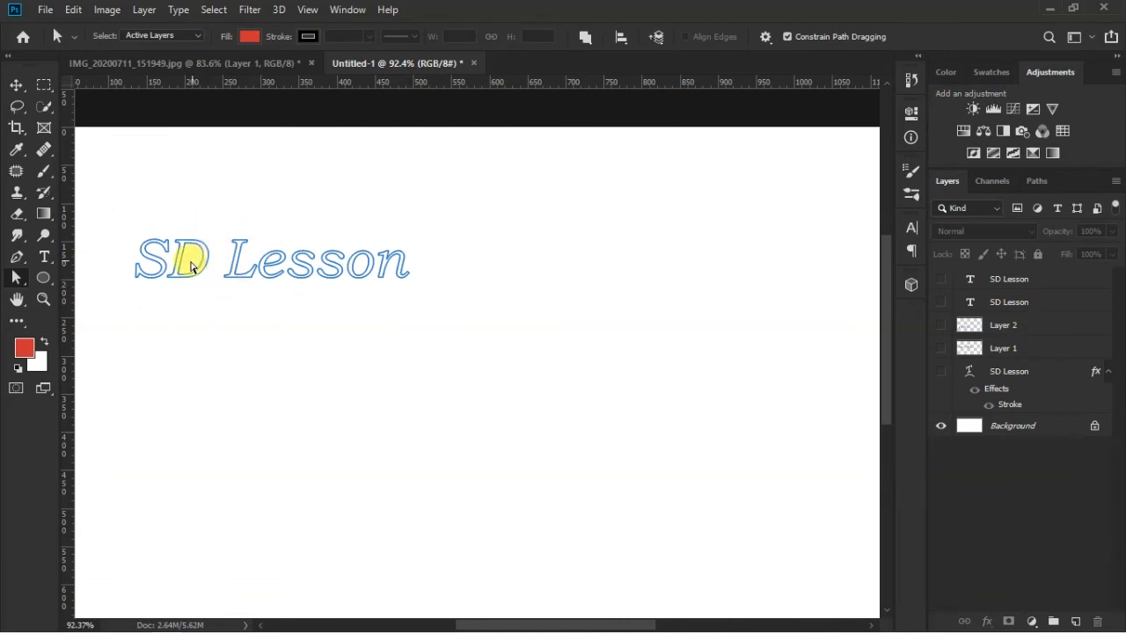
Stretch the upper serif of the L in the work path to the right so it extends over the letter e
scroll(189, 264, "up", 3)
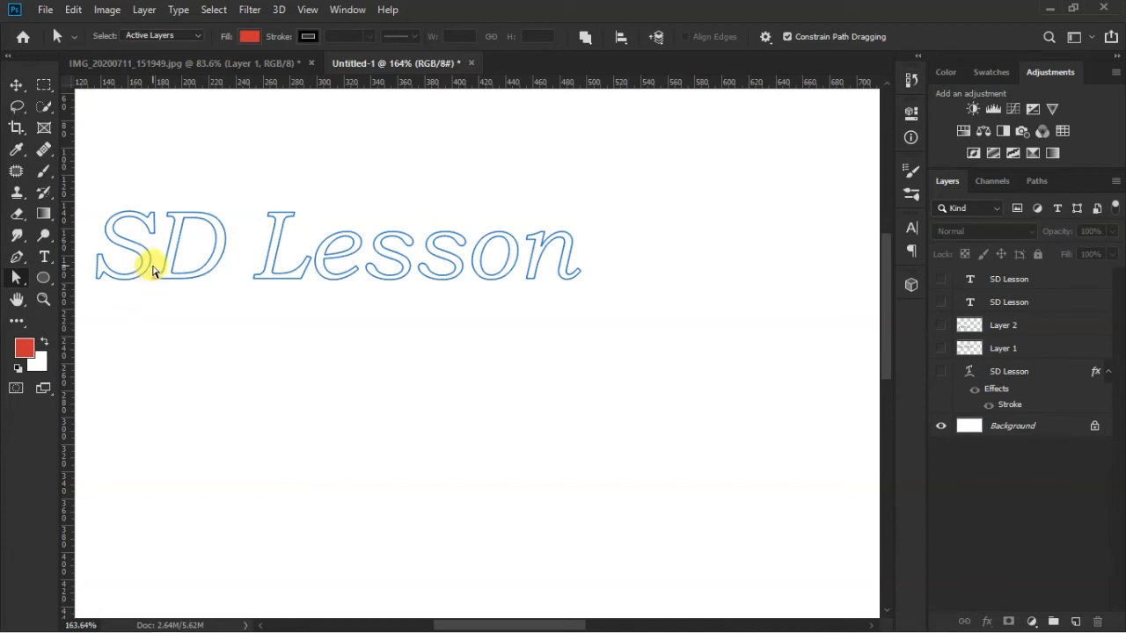
scroll(290, 210, "up", 2)
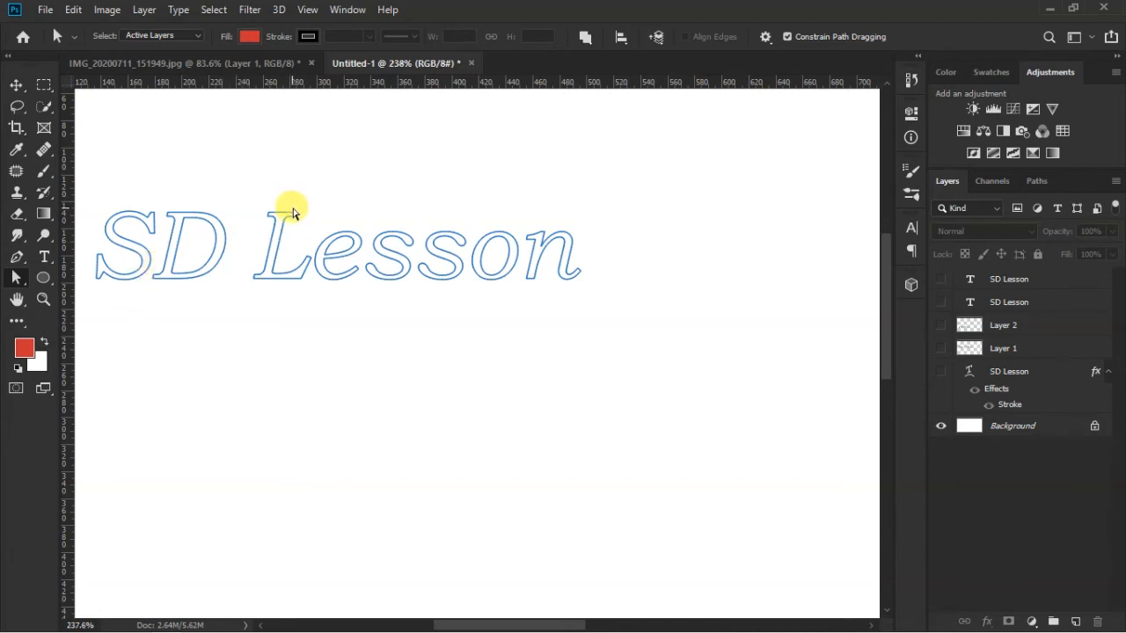
scroll(292, 211, "up", 2)
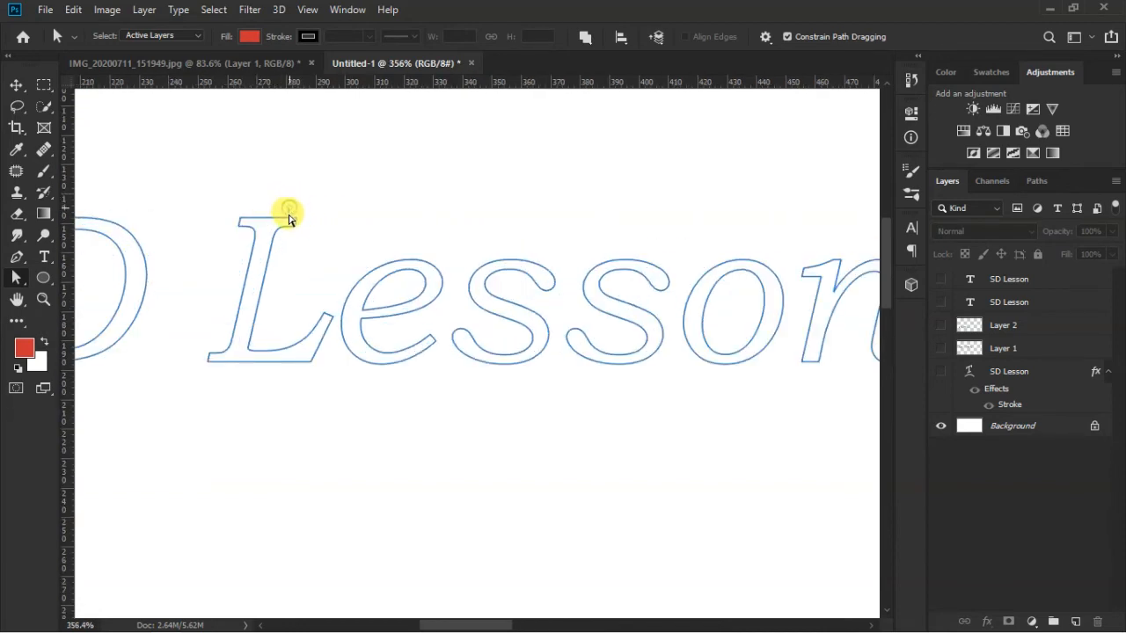
left_click_drag(303, 234, 303, 234)
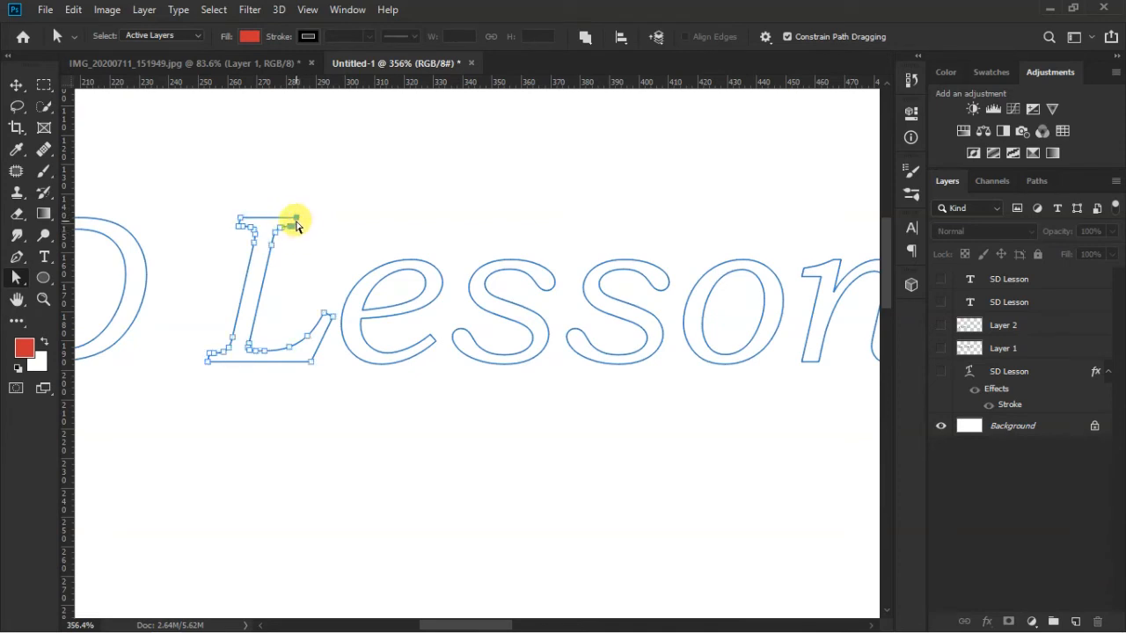
left_click_drag(299, 224, 442, 223)
Stretch the lower-left serif of the L in the work path leftward toward the D
scroll(449, 236, "down", 3)
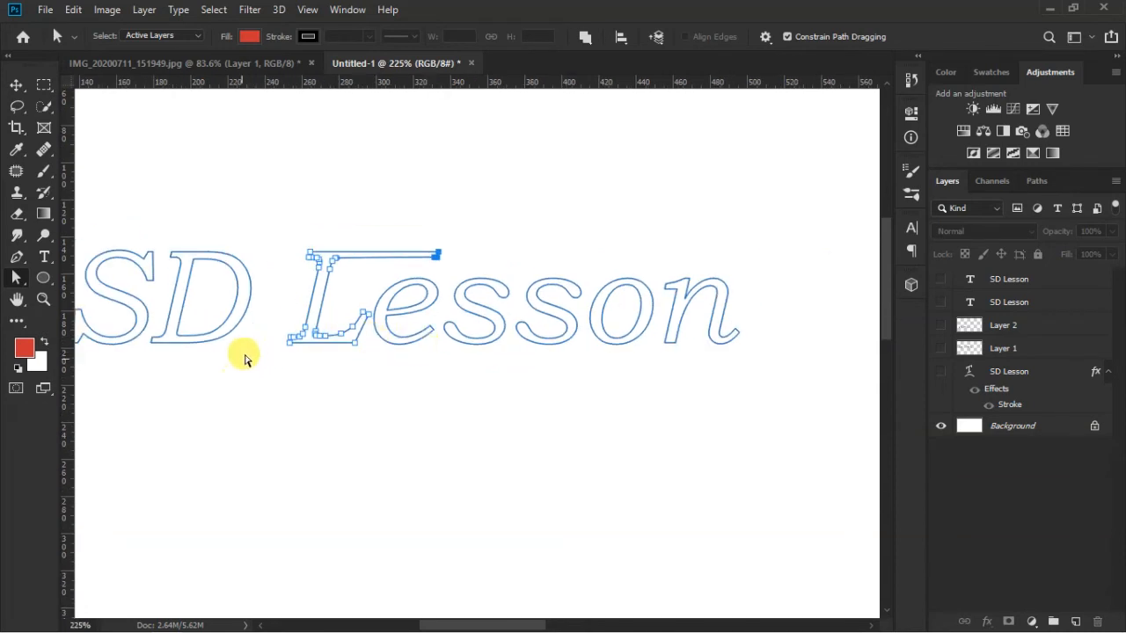
left_click(292, 322)
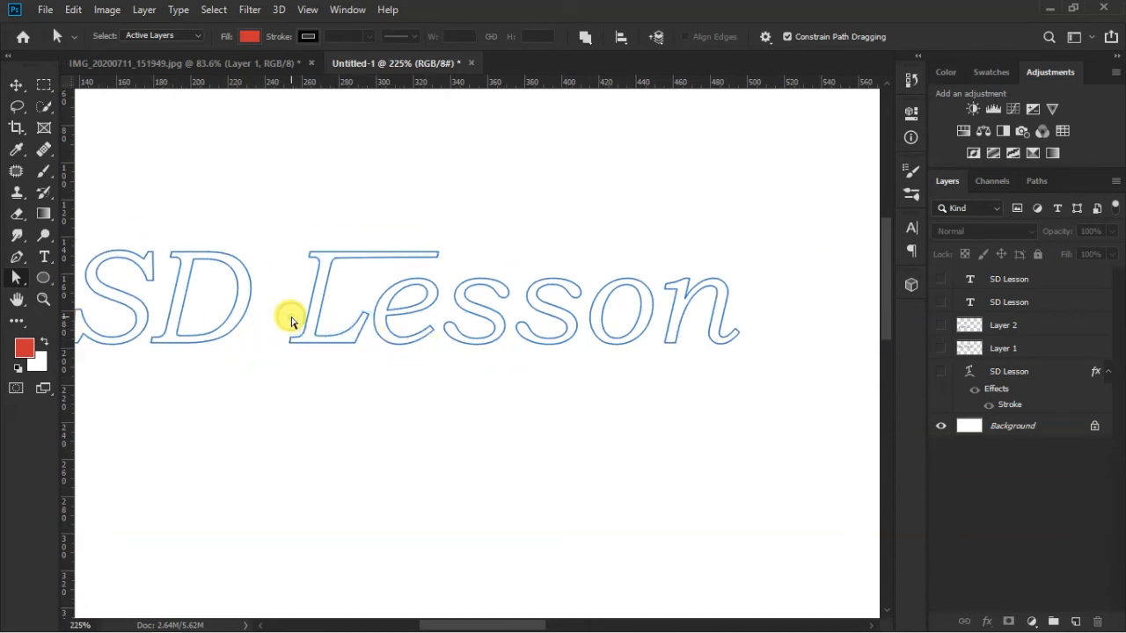
left_click_drag(282, 332, 245, 345)
left_click(325, 379)
Stretch the lower-left serif of the D in the work path leftward so it overlaps the base of the S
scroll(325, 380, "down", 3)
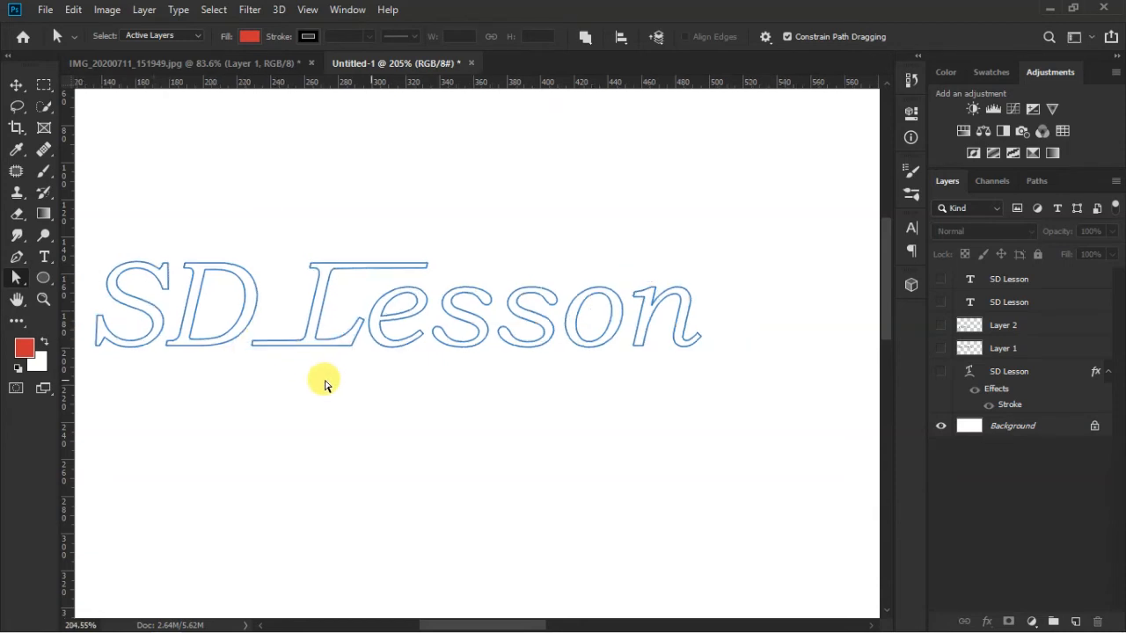
scroll(136, 271, "up", 3)
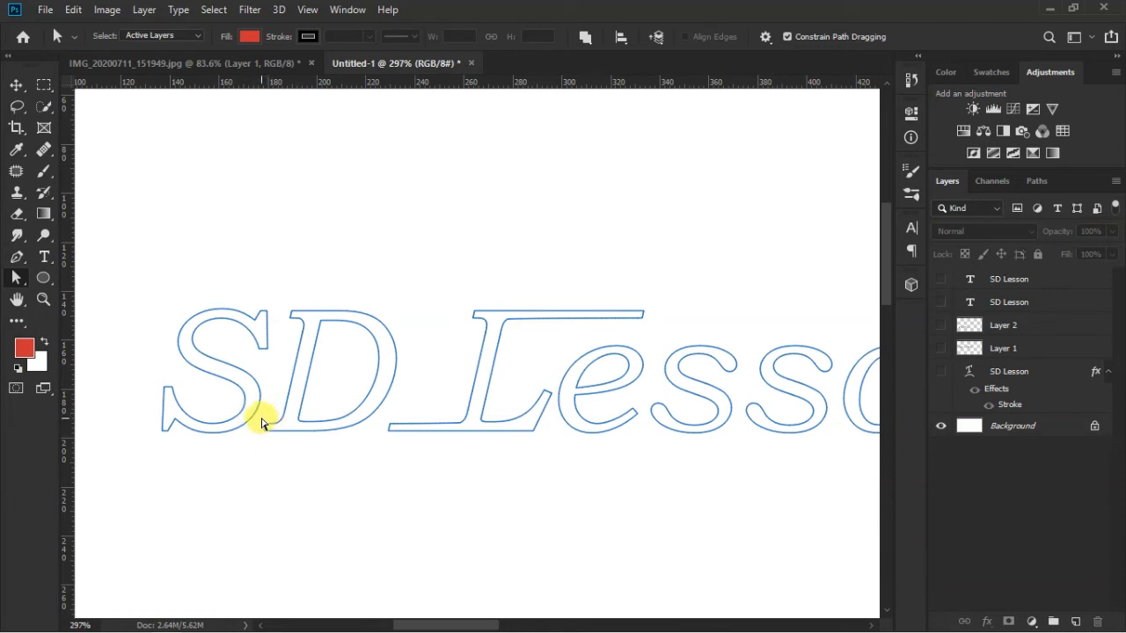
left_click_drag(274, 440, 269, 440)
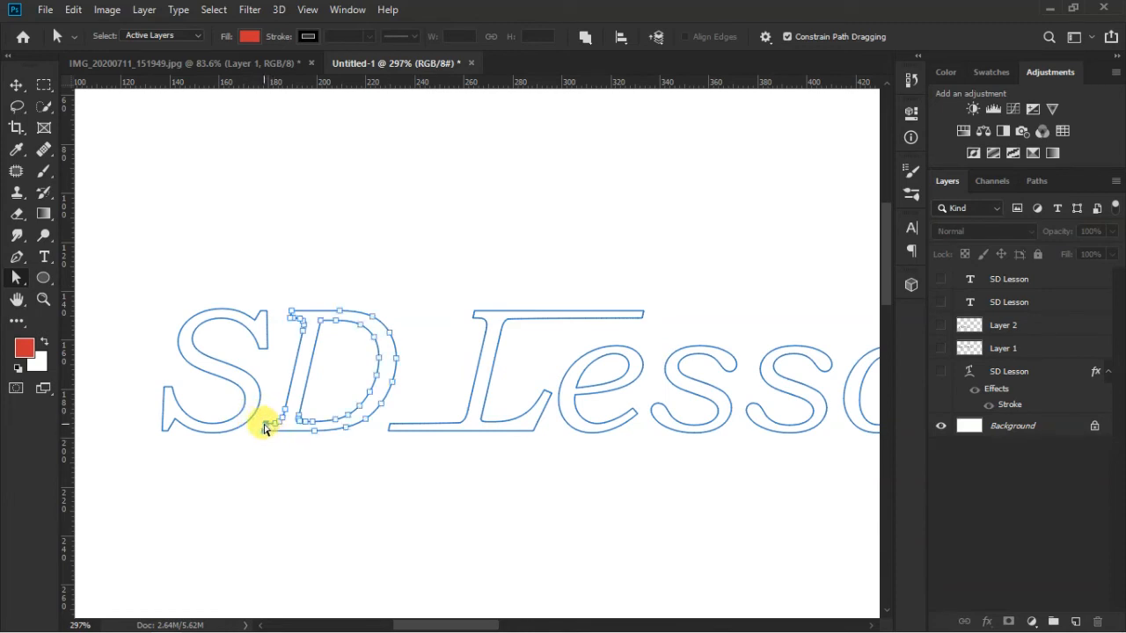
left_click_drag(265, 428, 248, 430)
left_click(280, 443)
Stretch the upper-left serif of the D in the work path leftward so it overlaps the upper end of the S
scroll(281, 444, "down", 3)
scroll(263, 386, "up", 4)
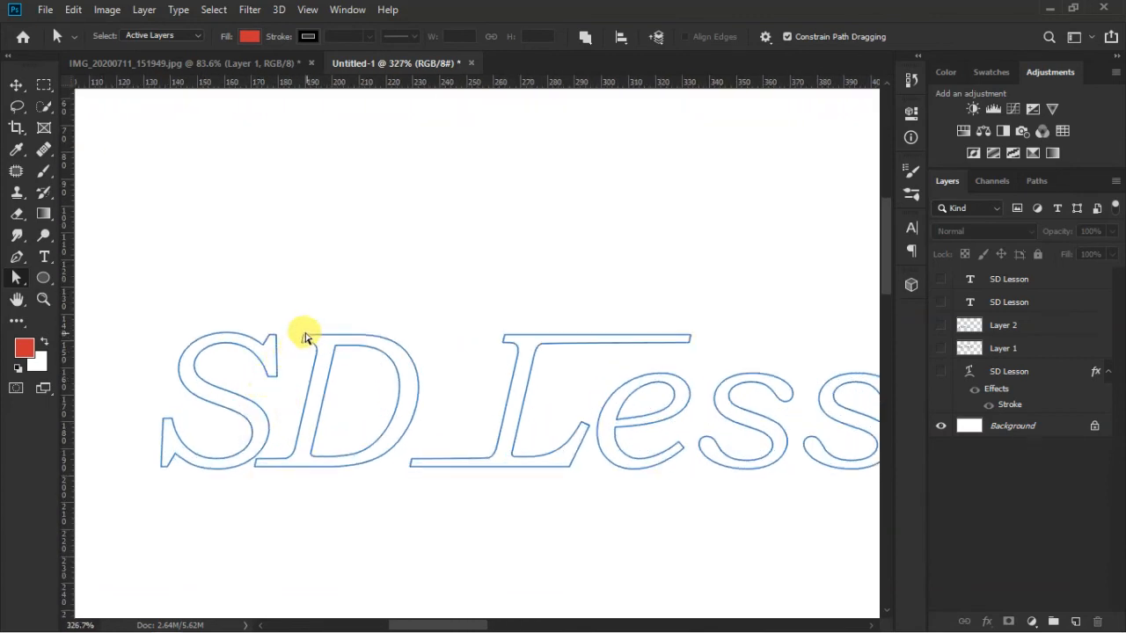
scroll(297, 327, "up", 2)
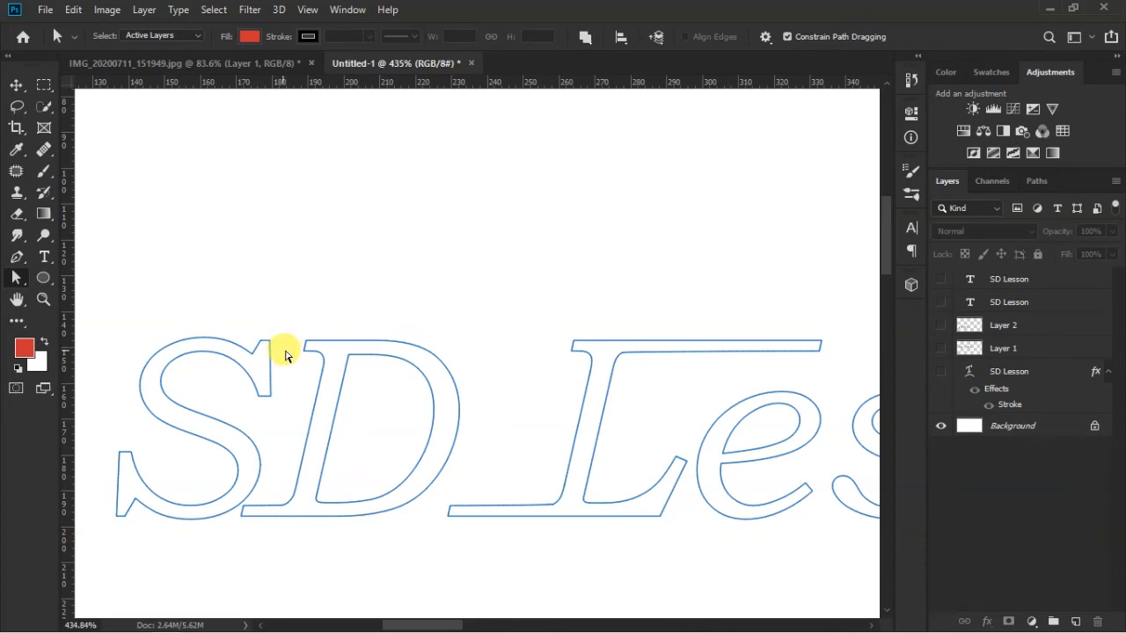
left_click_drag(295, 331, 269, 346)
left_click(306, 344)
left_click(330, 312)
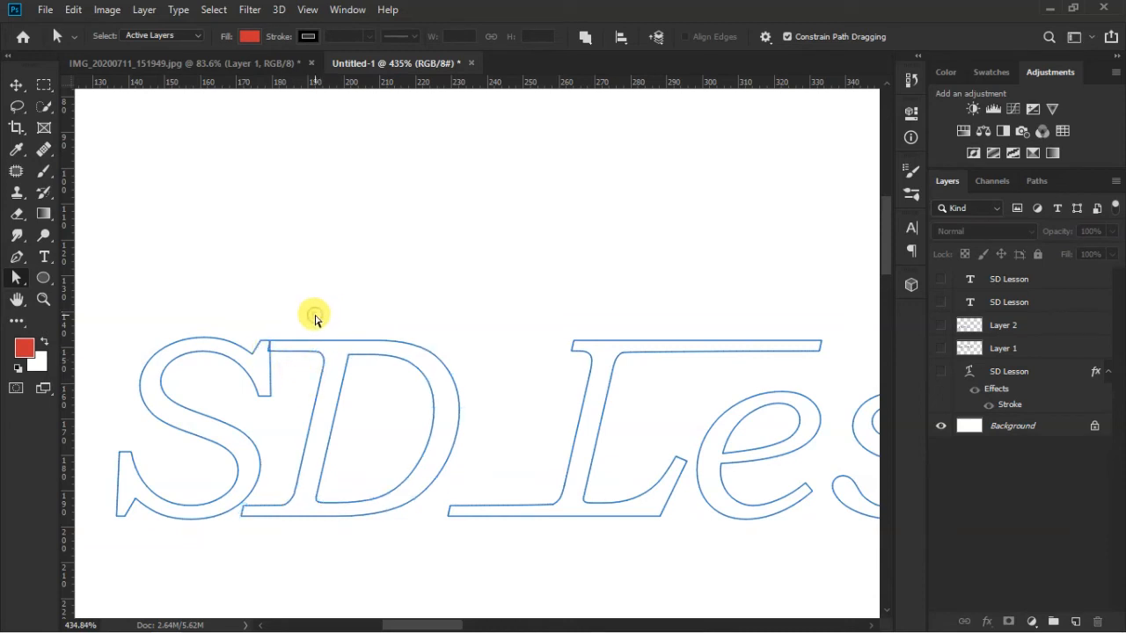
scroll(279, 363, "up", 1)
scroll(384, 402, "up", 1)
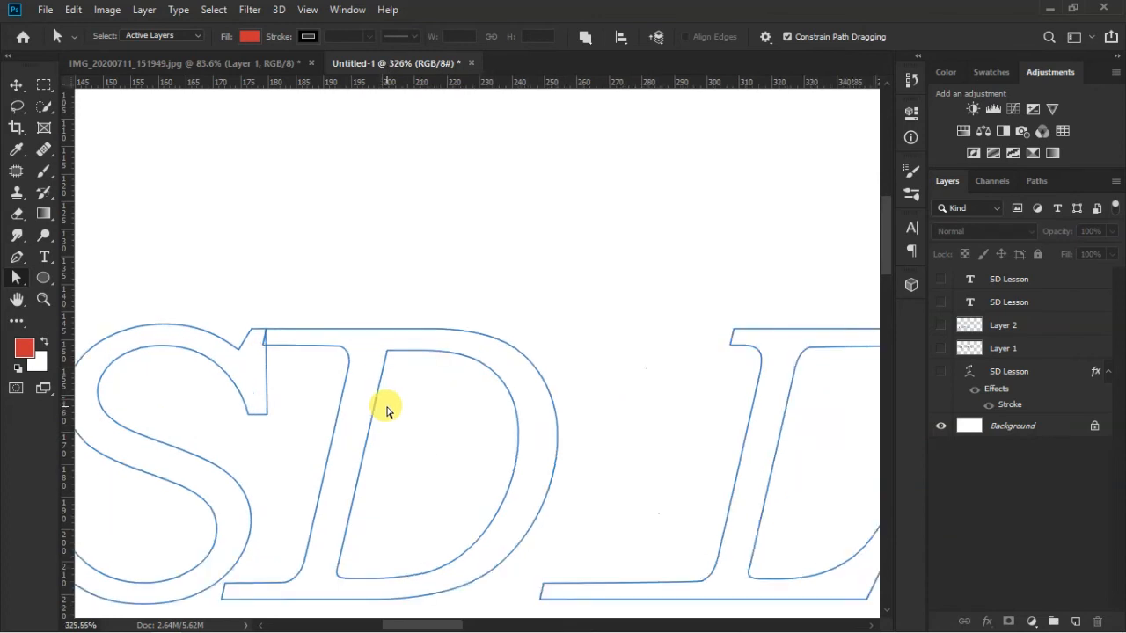
Select all letter outlines of the "SD Lesson" work path and merge their shape components, then deselect the path
scroll(385, 402, "down", 4)
scroll(536, 498, "down", 2)
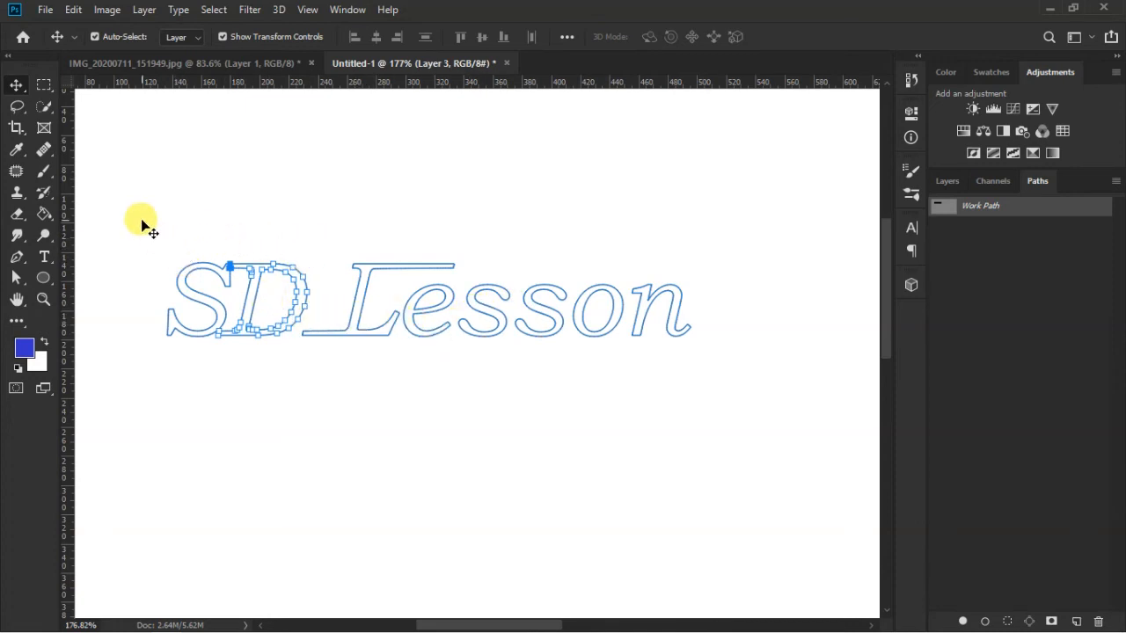
left_click_drag(142, 218, 203, 246)
left_click(15, 278)
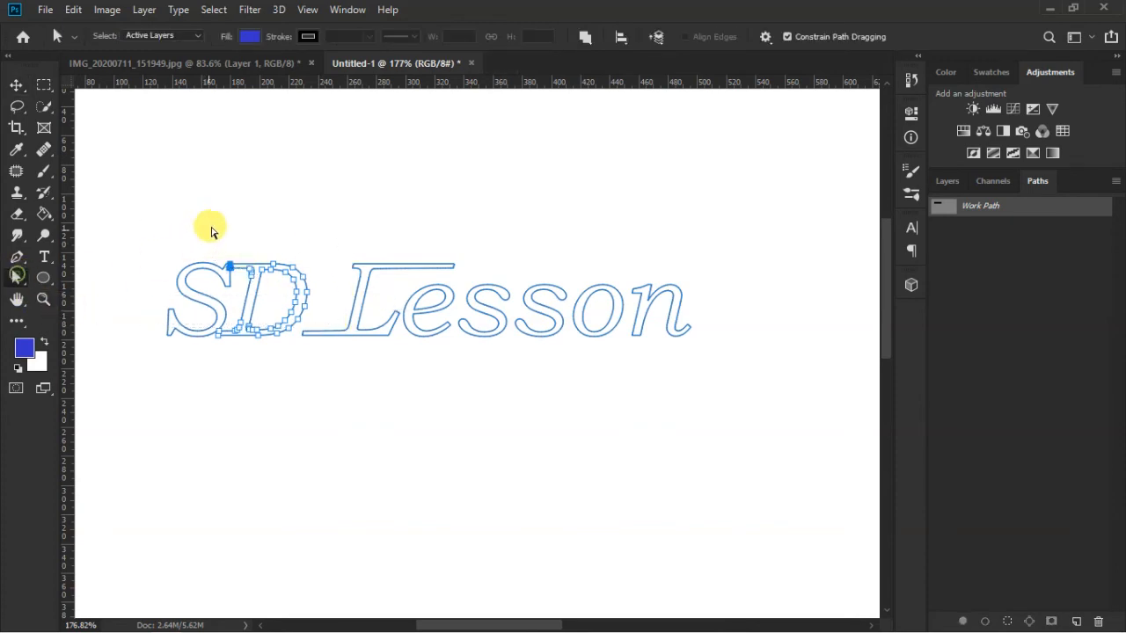
left_click_drag(159, 242, 715, 365)
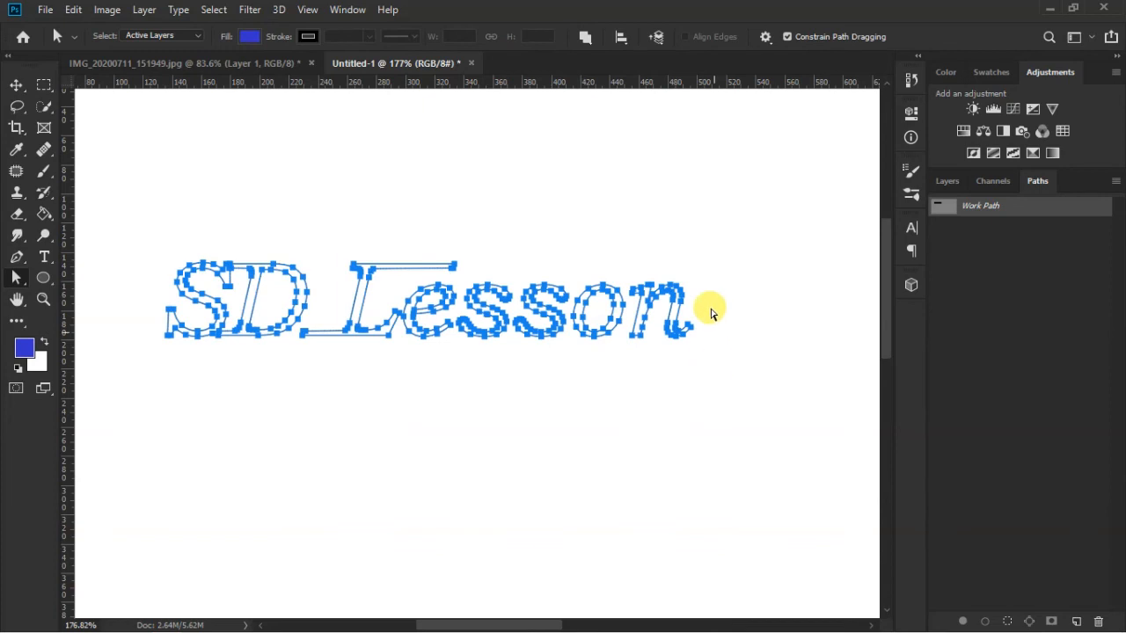
left_click(585, 38)
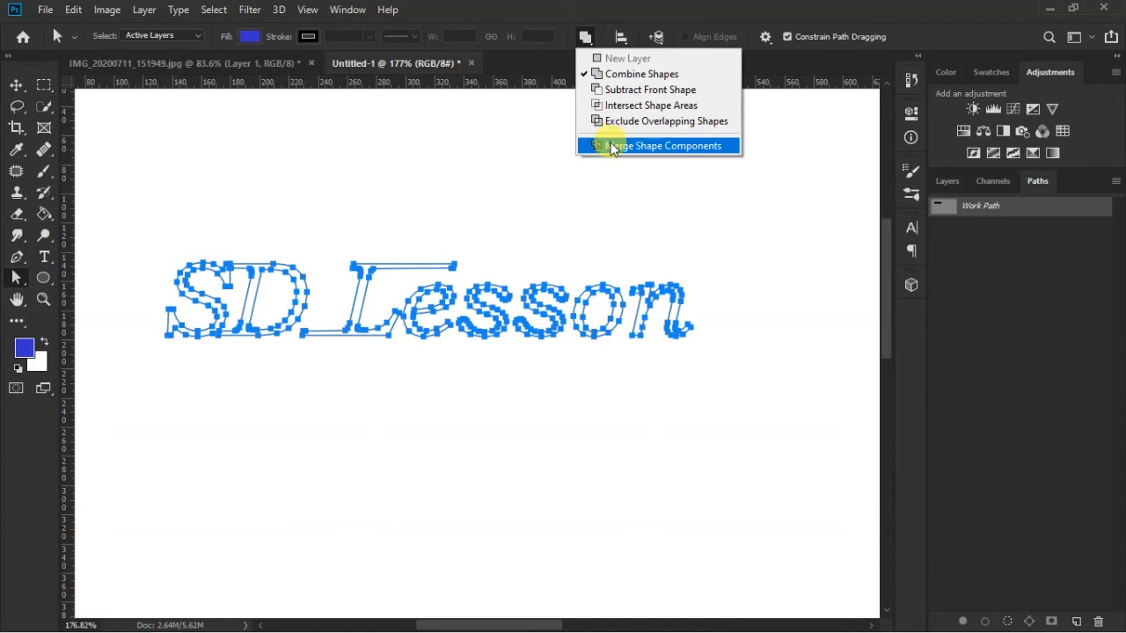
left_click(614, 146)
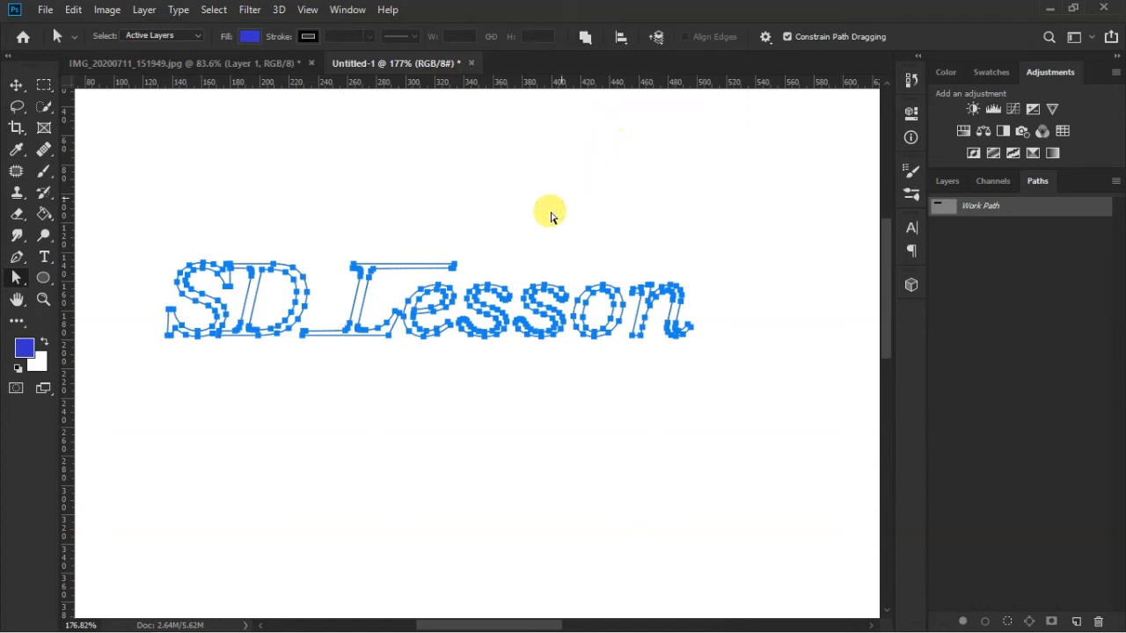
left_click(531, 249)
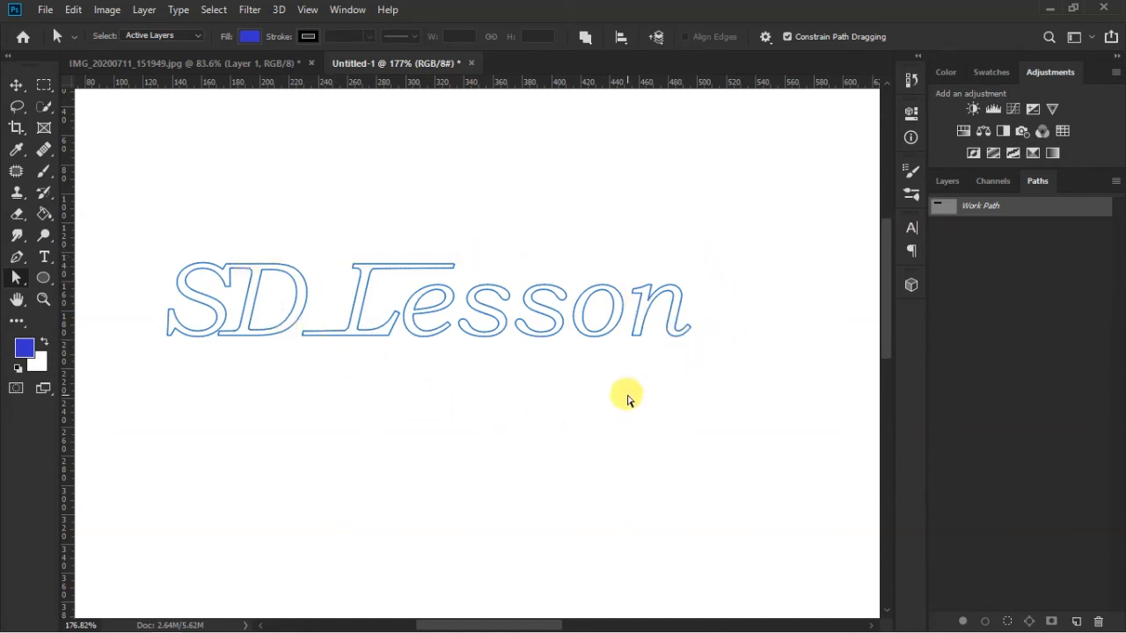
Add a new empty layer above Layer 3 and return to the list of paths
left_click(348, 11)
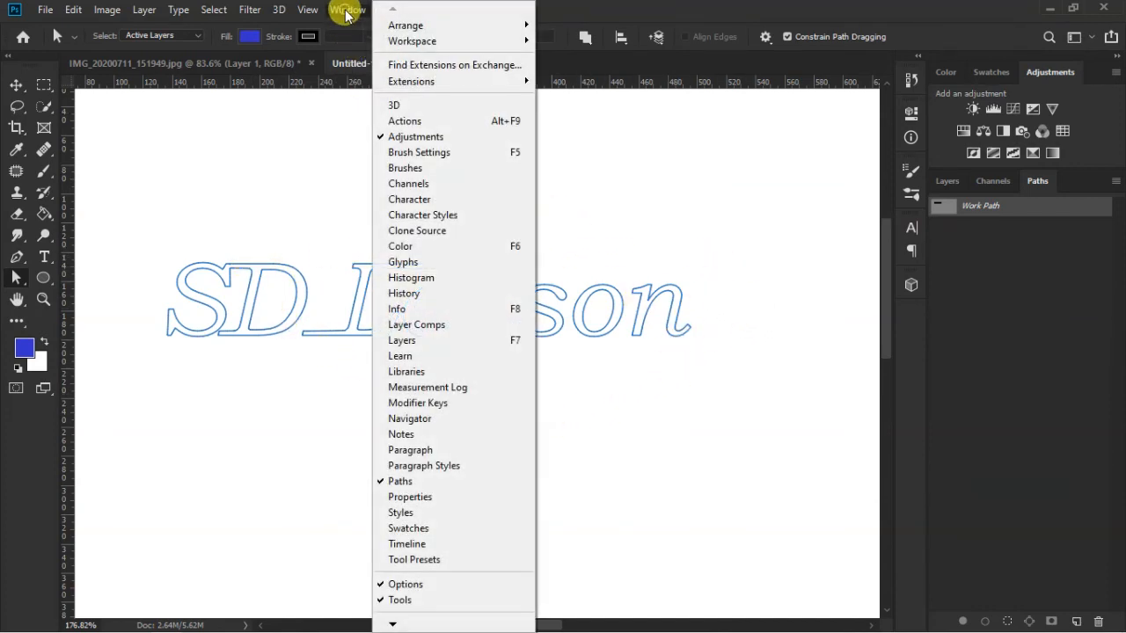
left_click(285, 143)
left_click(948, 181)
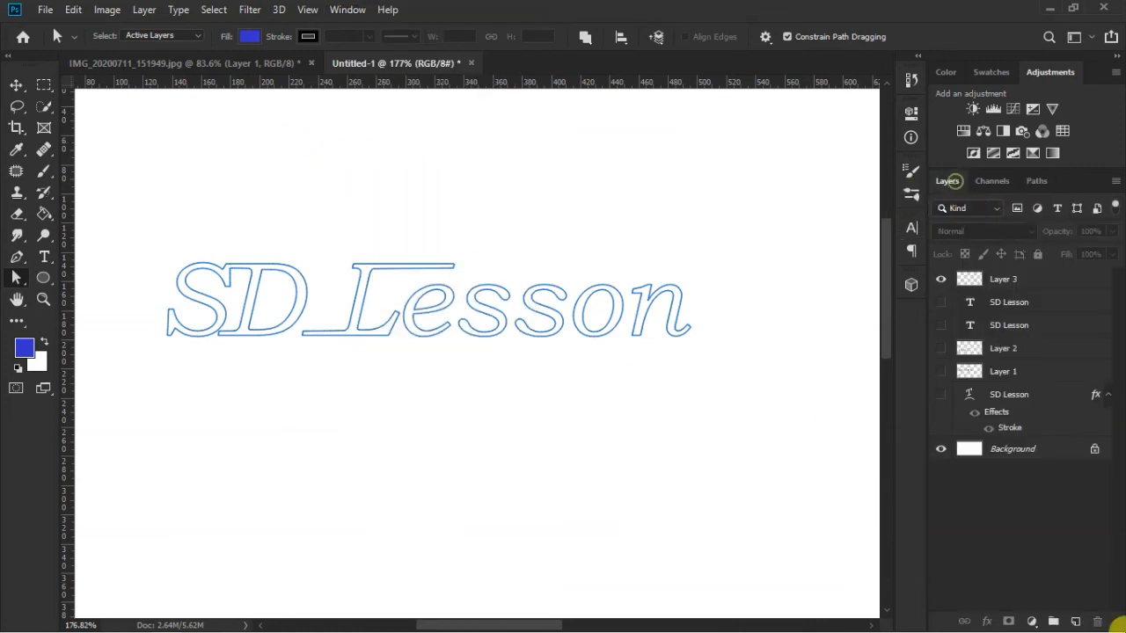
left_click(1077, 621)
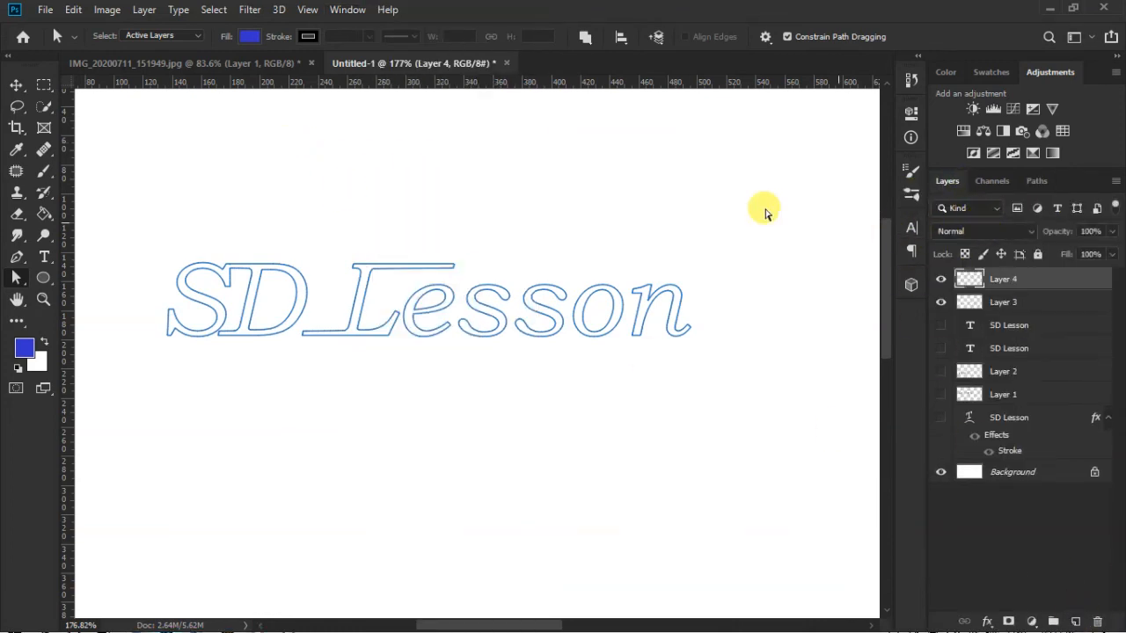
left_click(1034, 183)
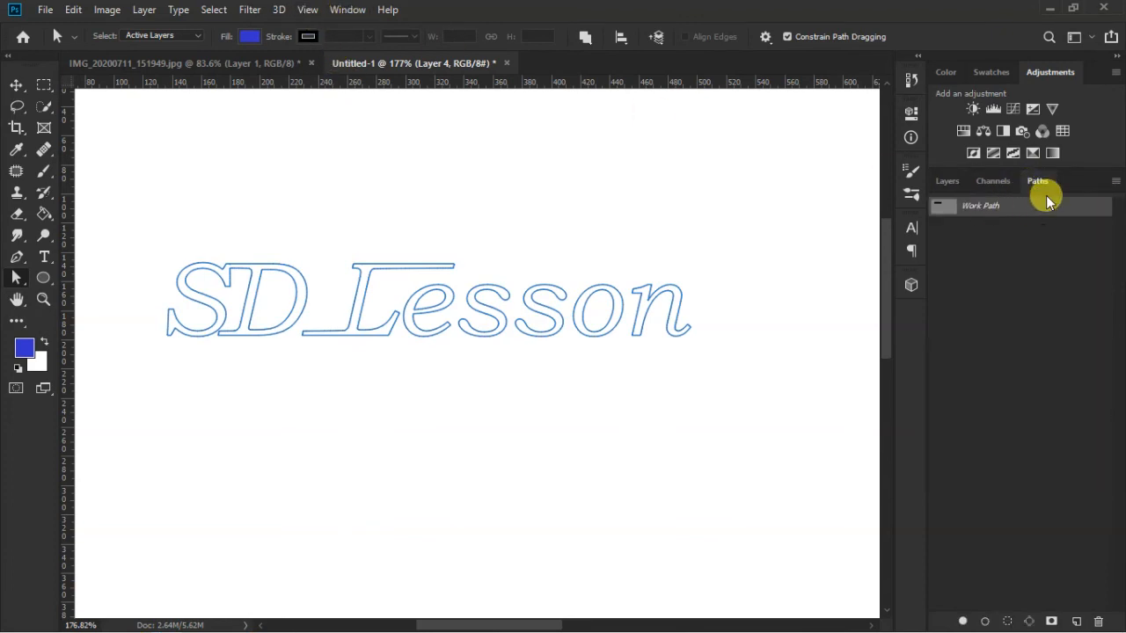
Hide the Paths panel and display it again
left_click(348, 10)
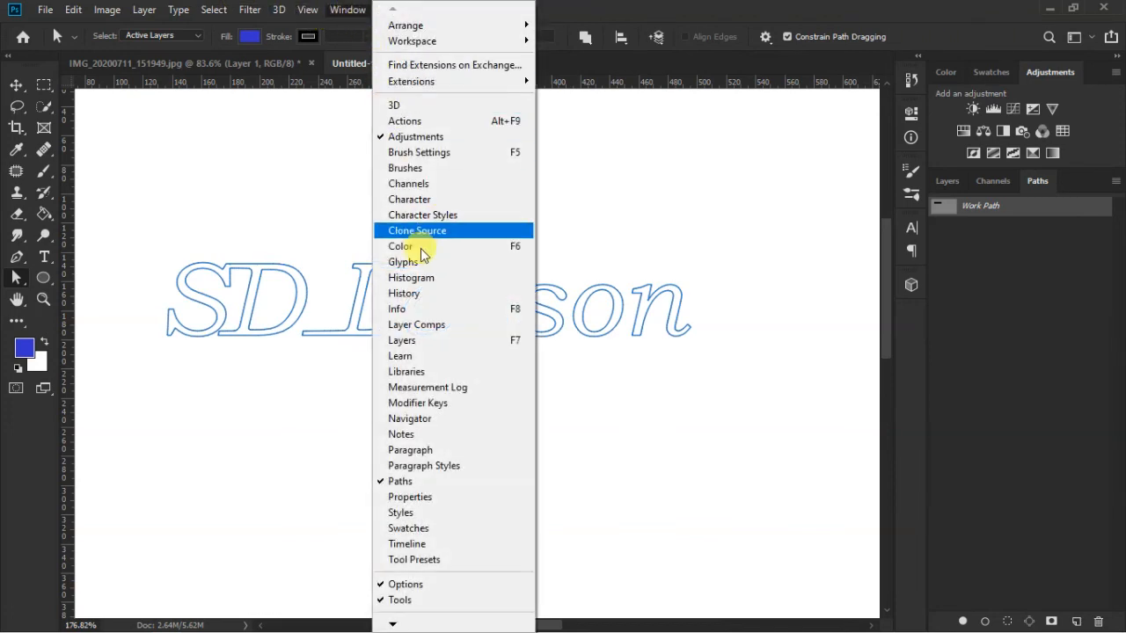
left_click(406, 484)
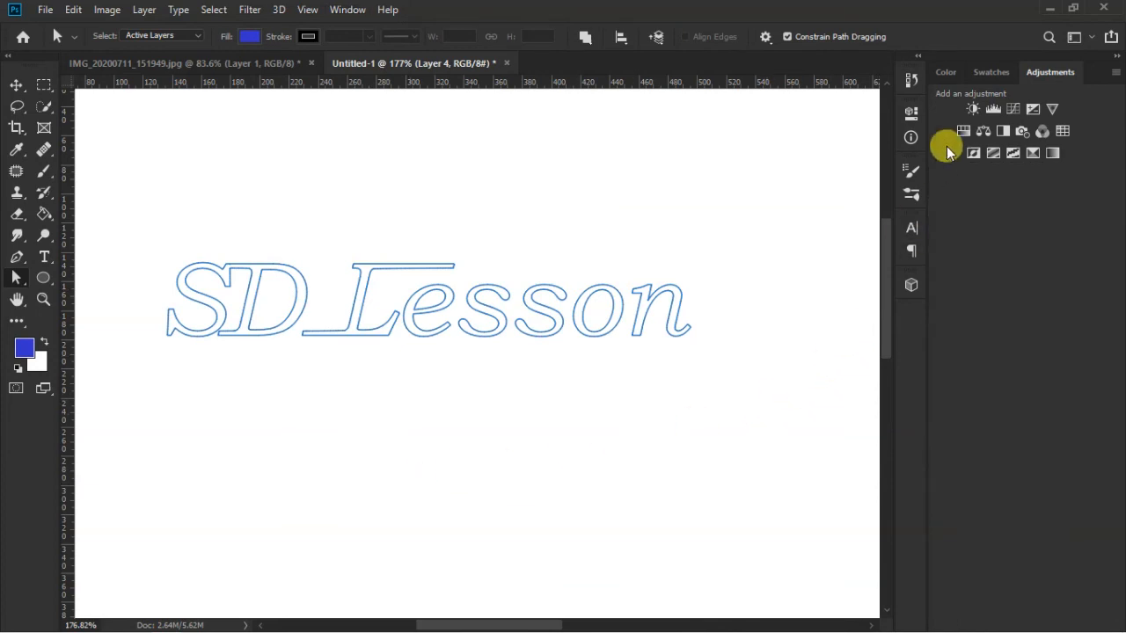
left_click(347, 10)
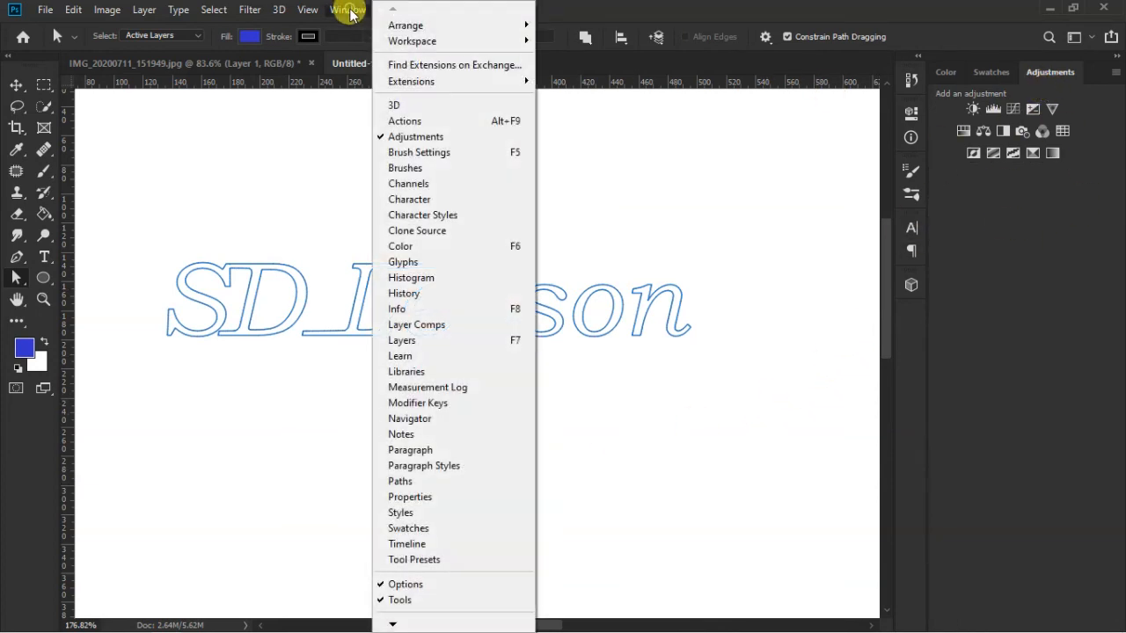
left_click(392, 482)
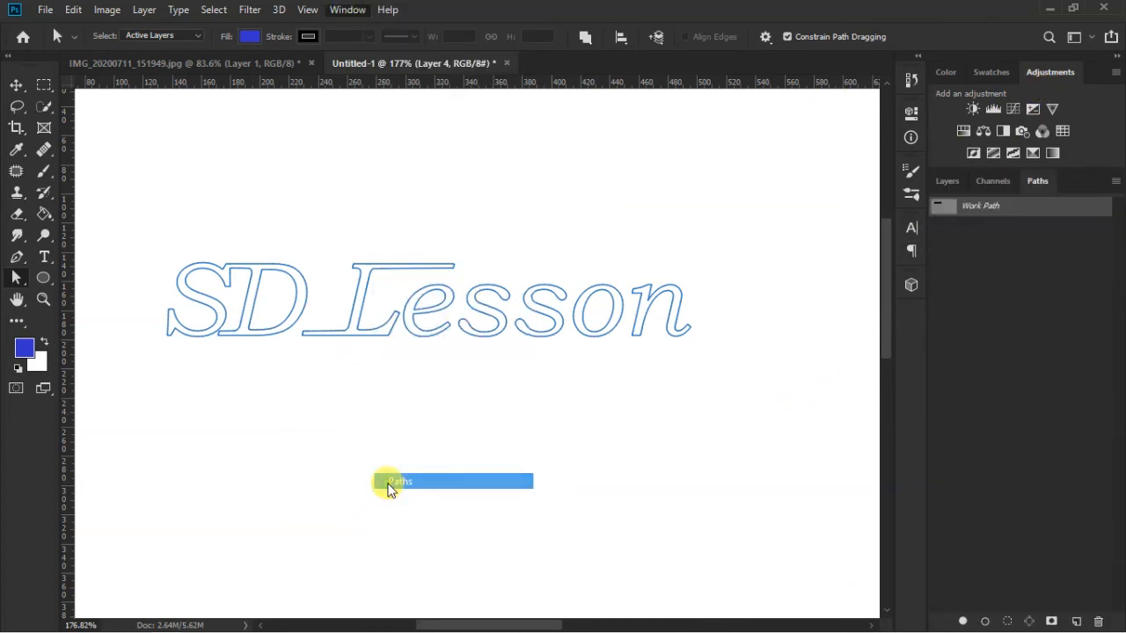
Fill the "SD Lesson" work path on the empty layer with a custom crimson red colour
right_click(991, 214)
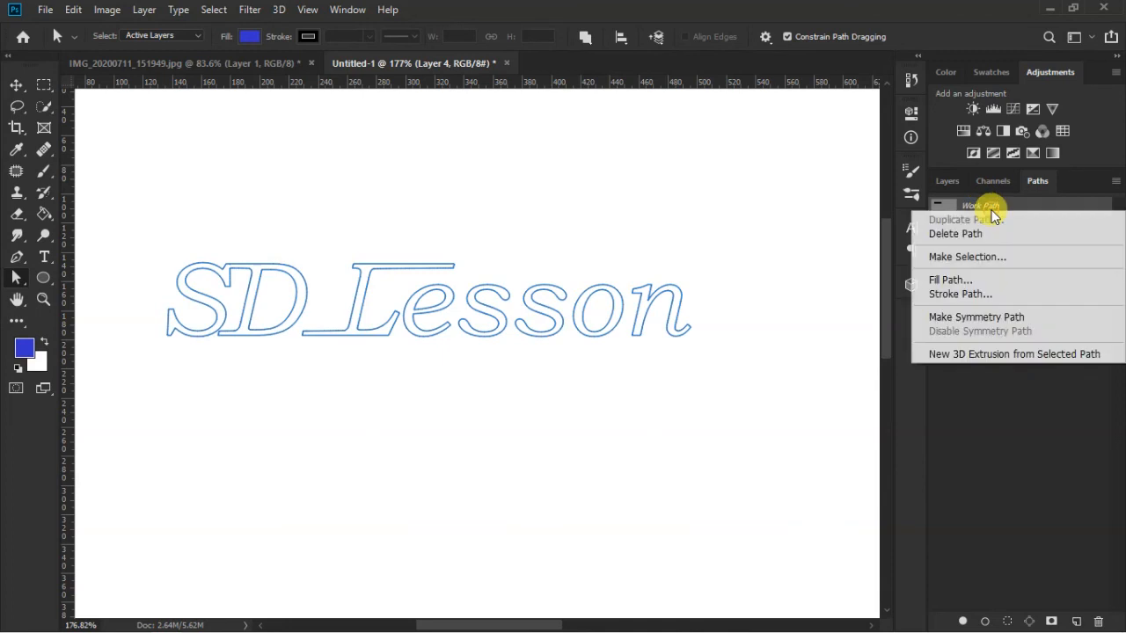
left_click(953, 281)
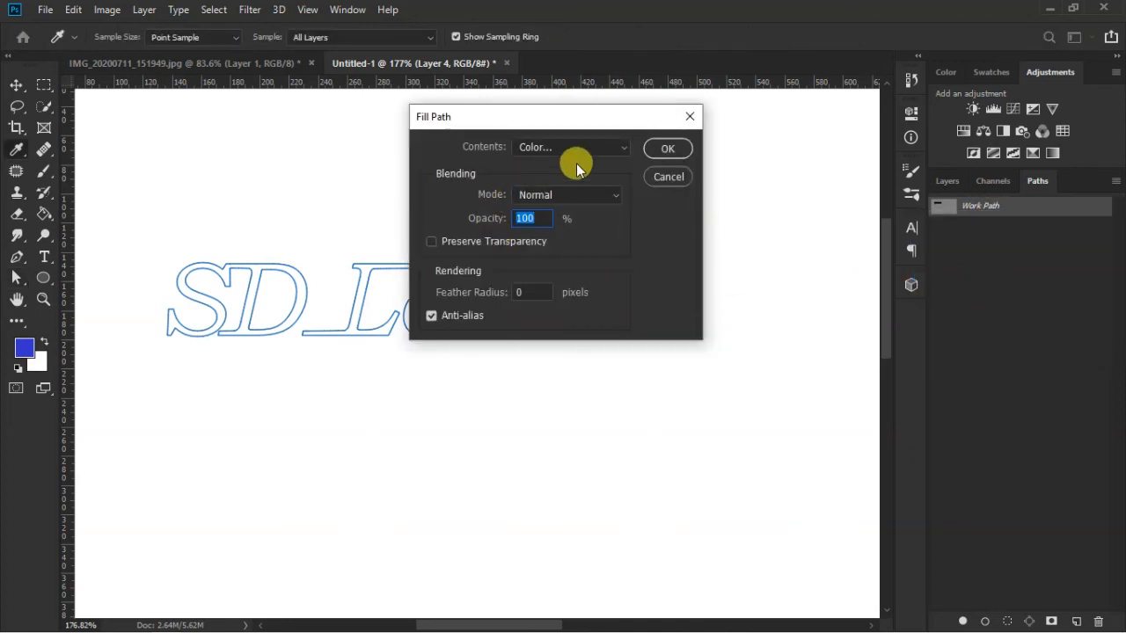
left_click(618, 148)
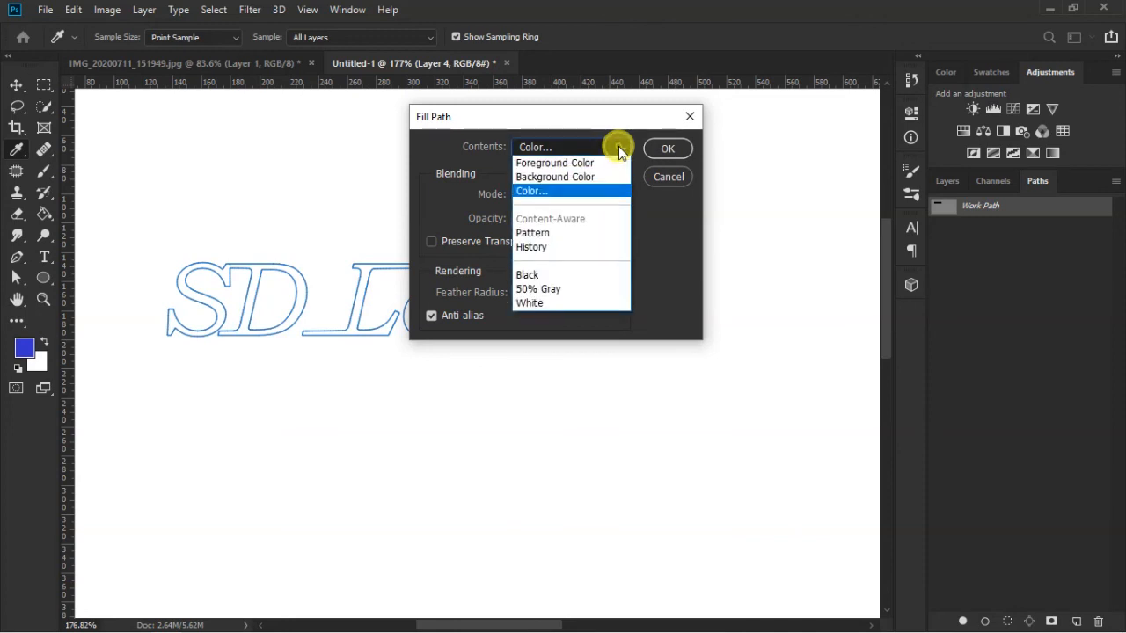
left_click(552, 188)
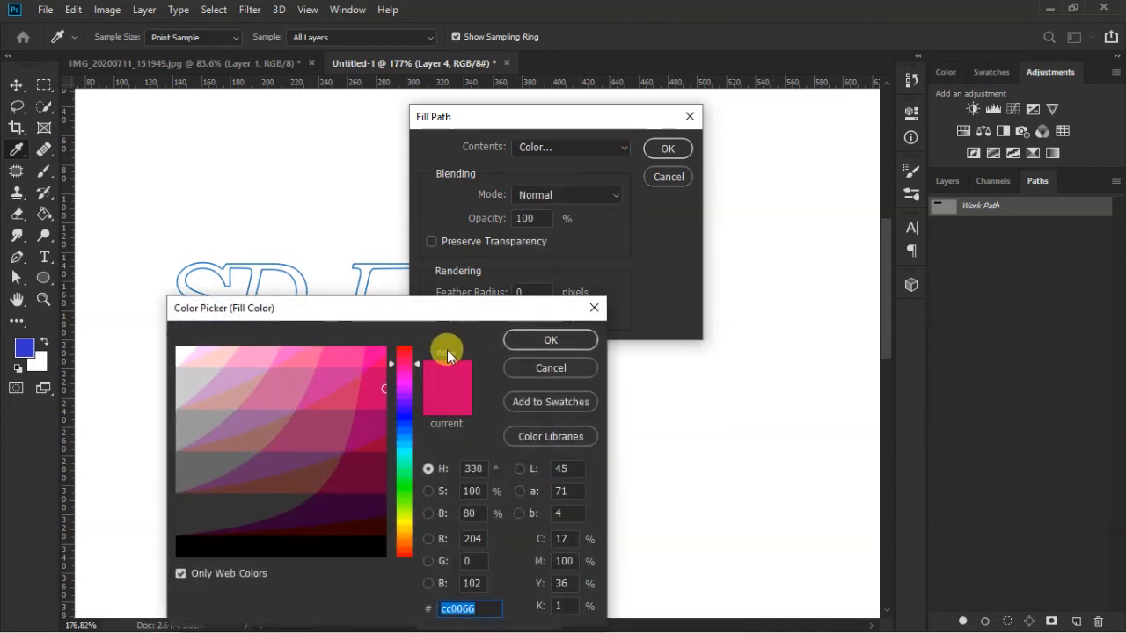
left_click(367, 393)
left_click(555, 341)
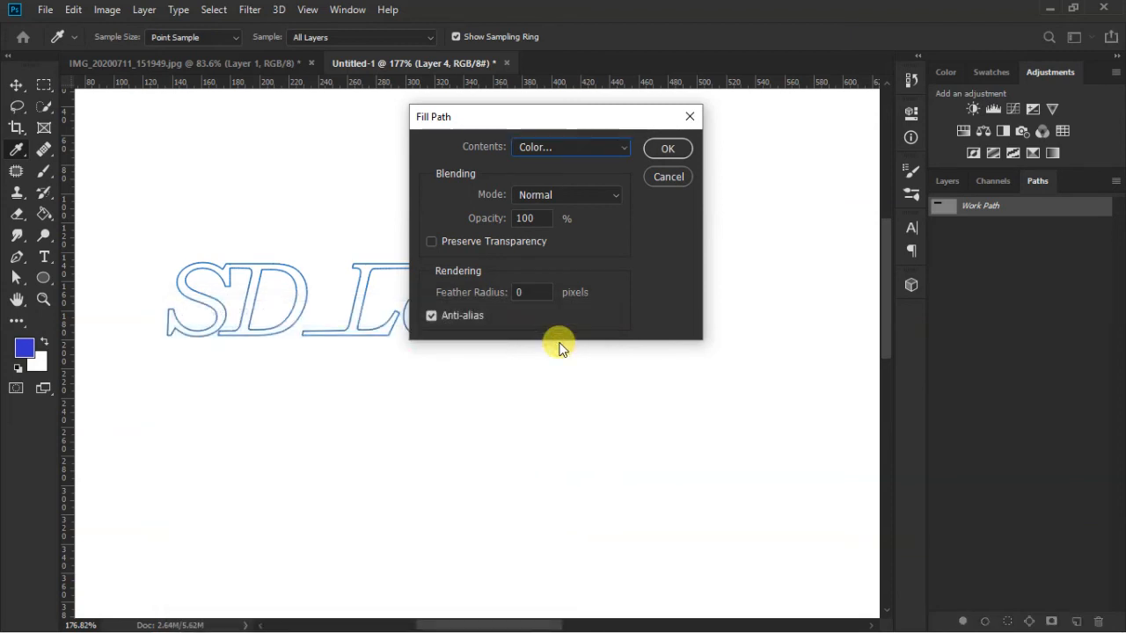
left_click(669, 149)
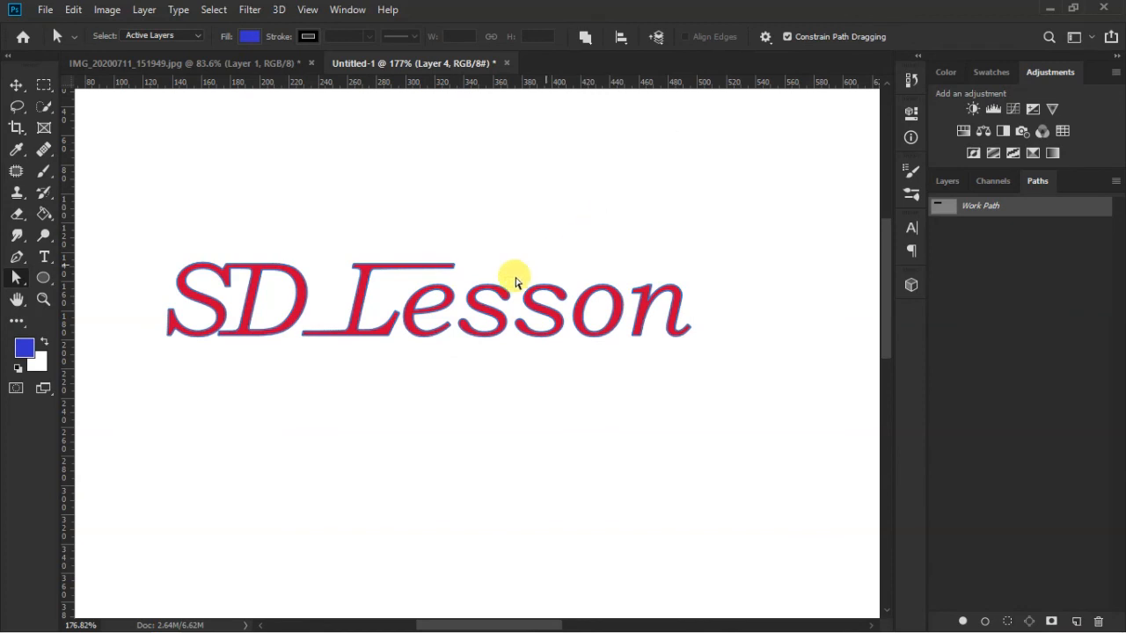
Examine the filled "SD Lesson" lettering and its joined letter shapes at different magnifications
scroll(234, 347, "up", 1)
scroll(234, 347, "down", 3)
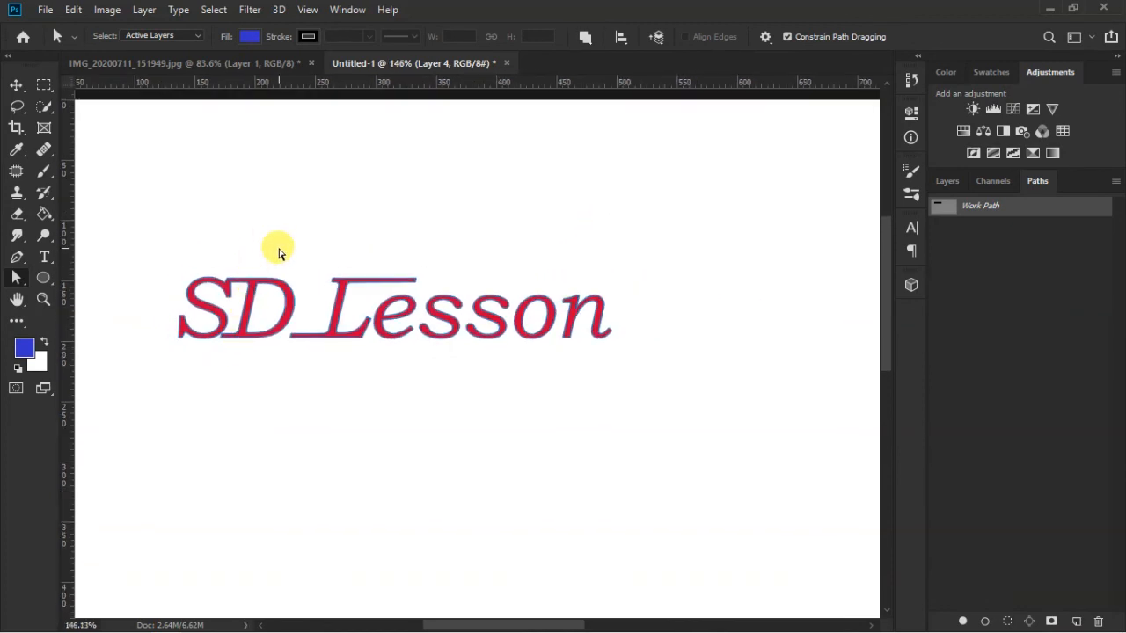
scroll(229, 252, "up", 1)
scroll(231, 255, "down", 1)
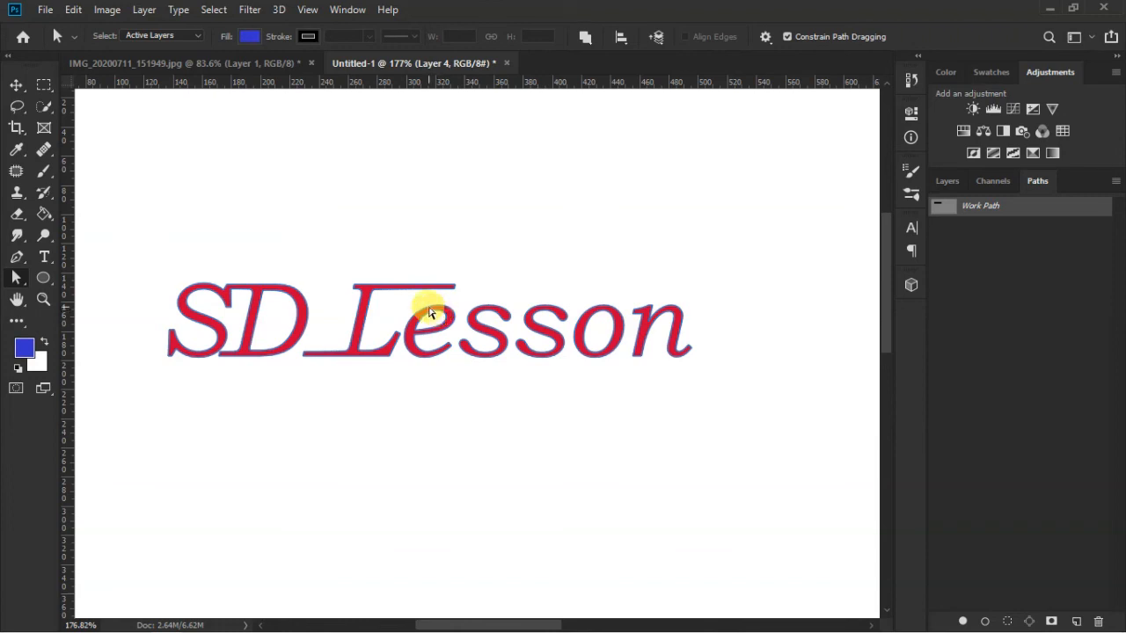
scroll(421, 308, "down", 1)
scroll(387, 273, "up", 1)
scroll(362, 255, "down", 1)
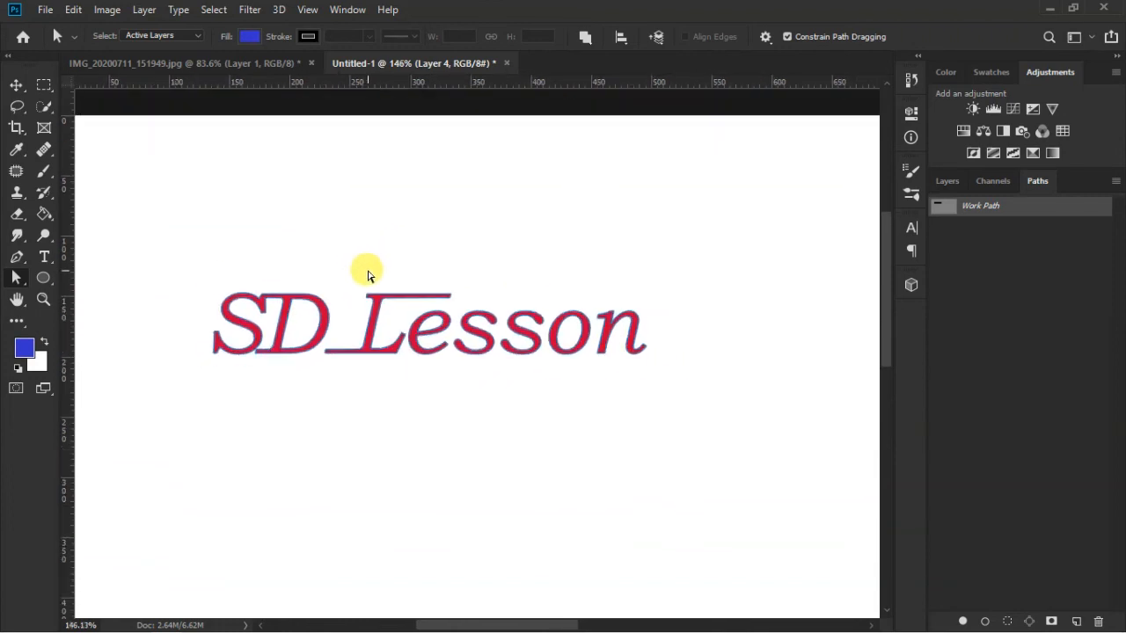
scroll(391, 278, "down", 1)
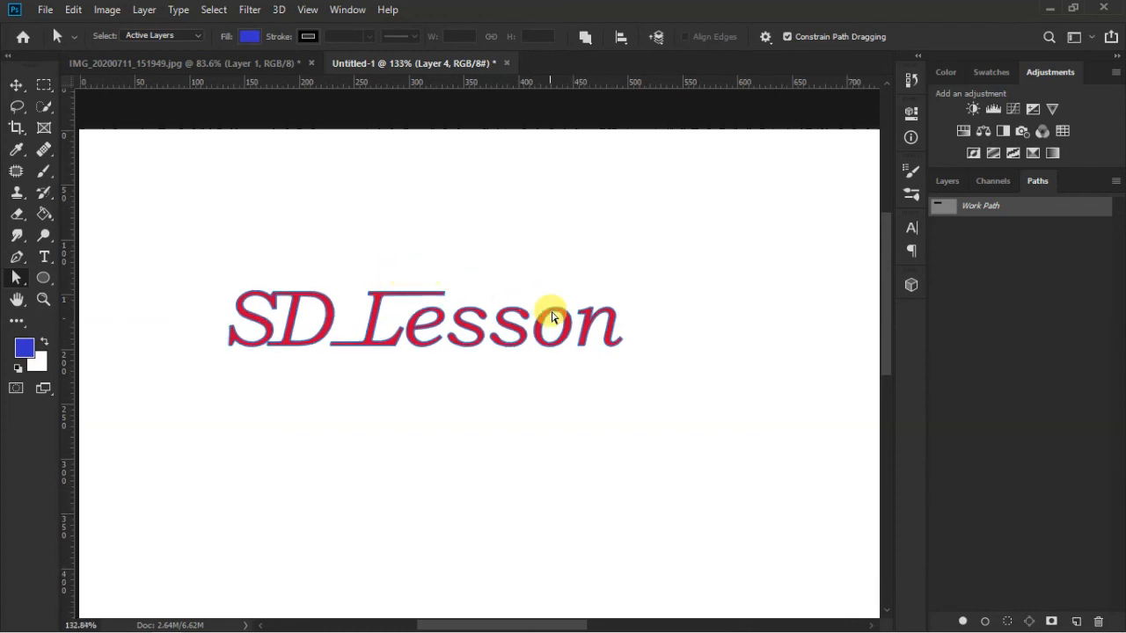
scroll(548, 315, "down", 1)
scroll(655, 286, "up", 1)
scroll(655, 285, "up", 1)
scroll(656, 284, "down", 2)
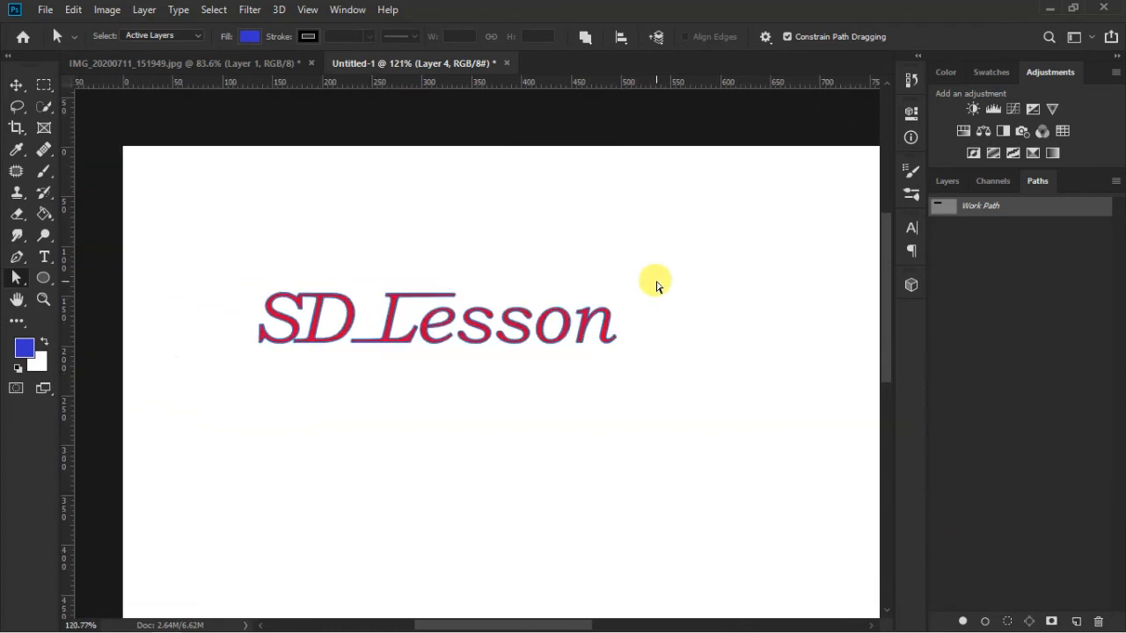
scroll(721, 336, "up", 2)
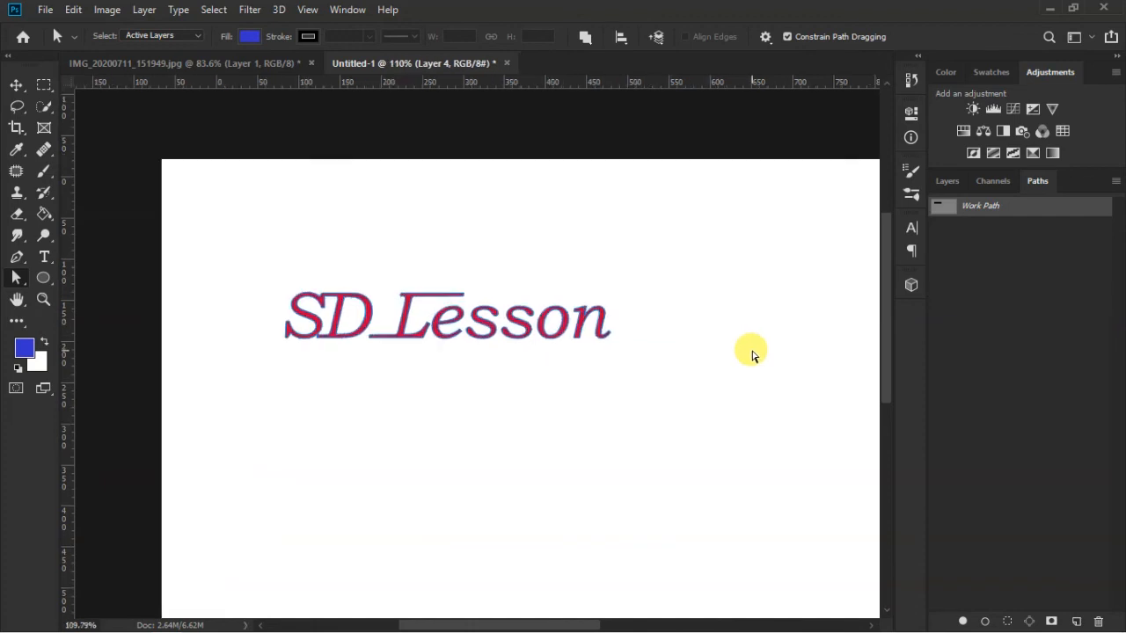